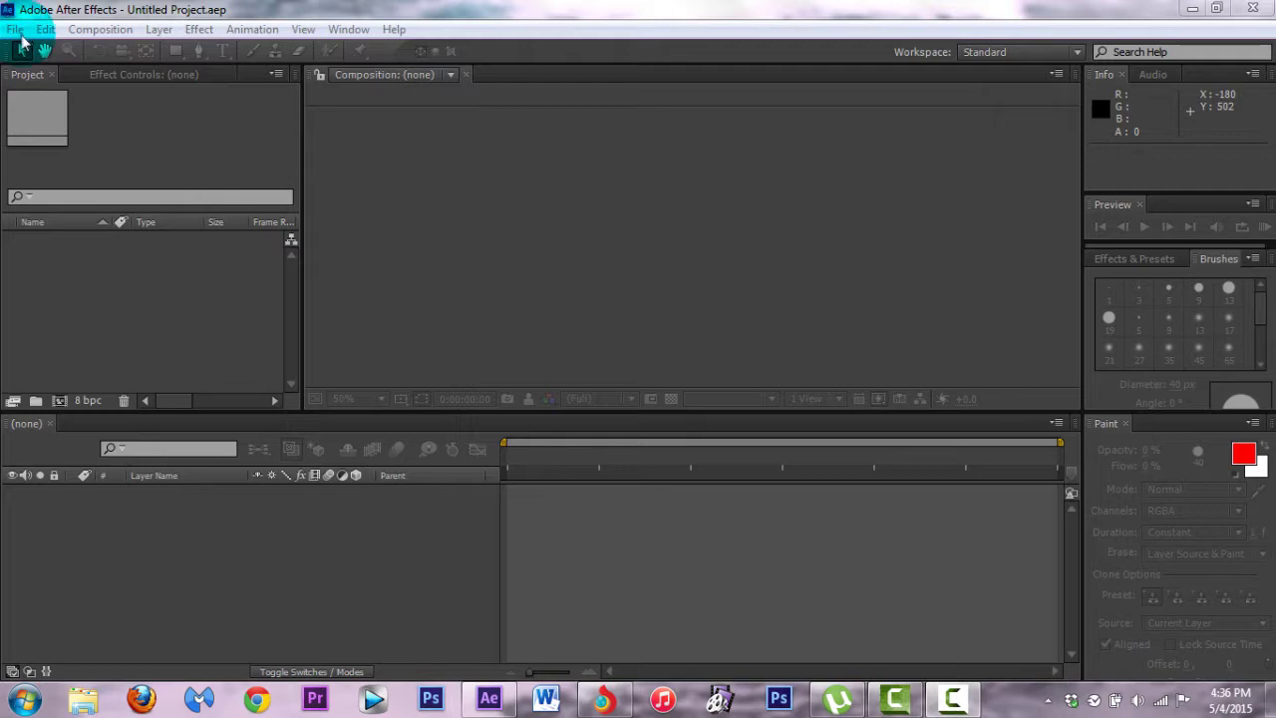
Import 05 Girl Almighty.mp3 from the iTunes One Direction FOUR (Deluxe Version) album folder
left_click(95, 263)
left_click(16, 29)
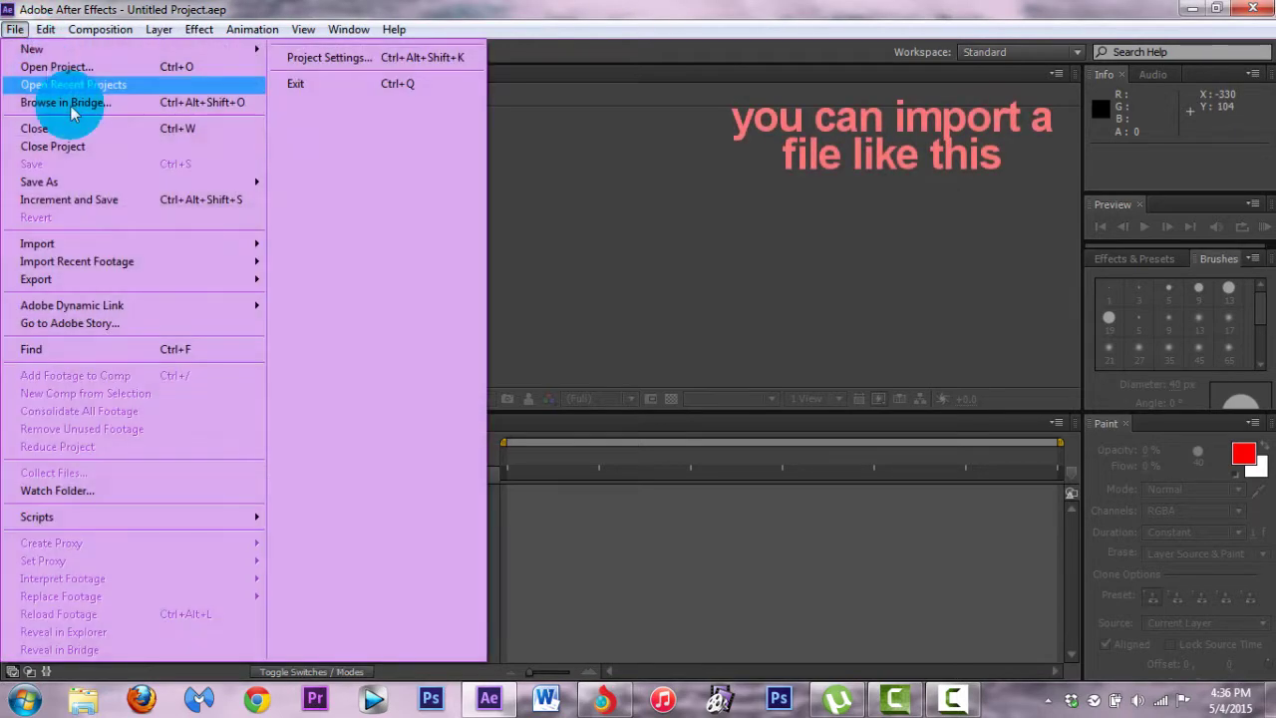
mouse_move(57, 246)
left_click(404, 246)
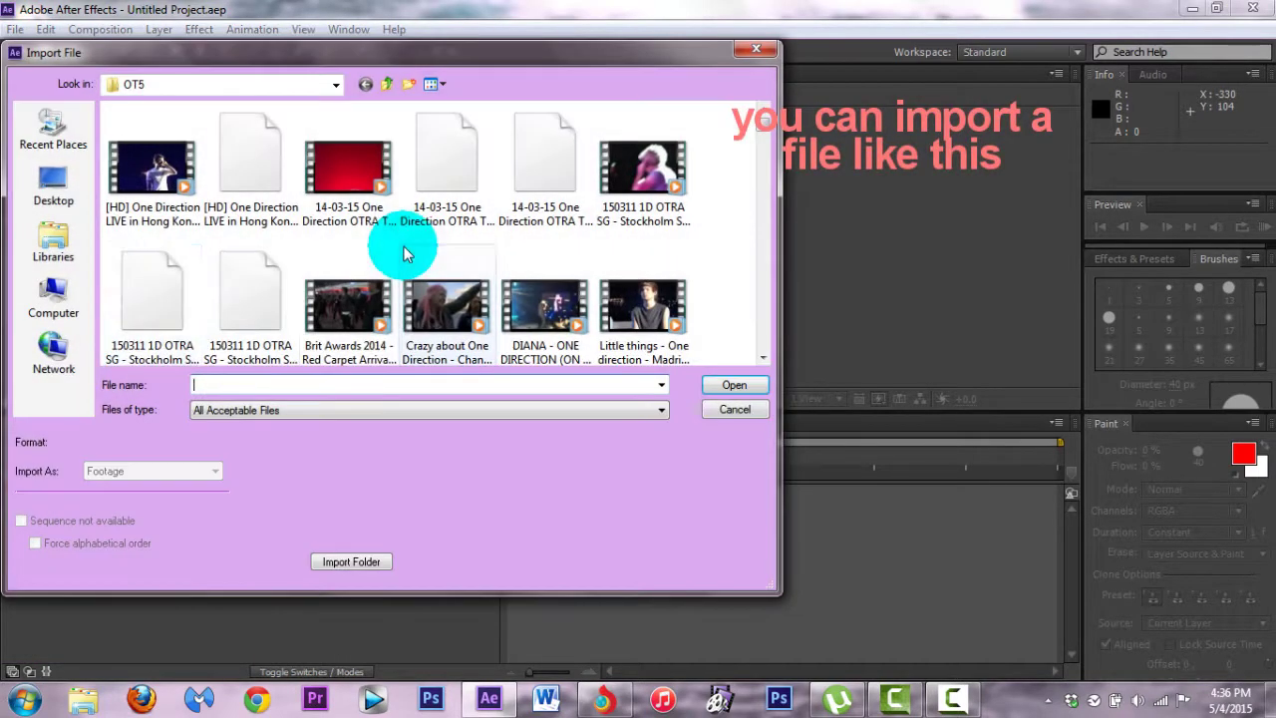
left_click(54, 242)
double_click(349, 120)
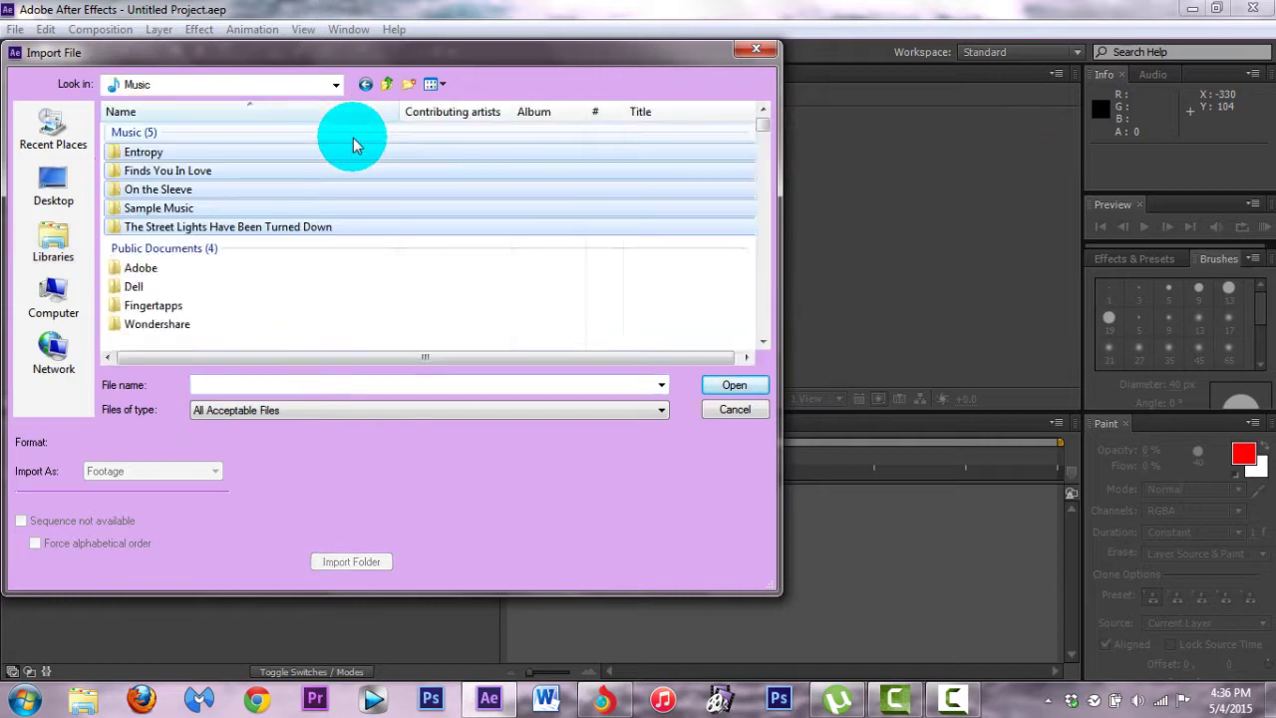
scroll(170, 318, "down", 2)
double_click(149, 252)
double_click(165, 155)
double_click(177, 202)
double_click(185, 328)
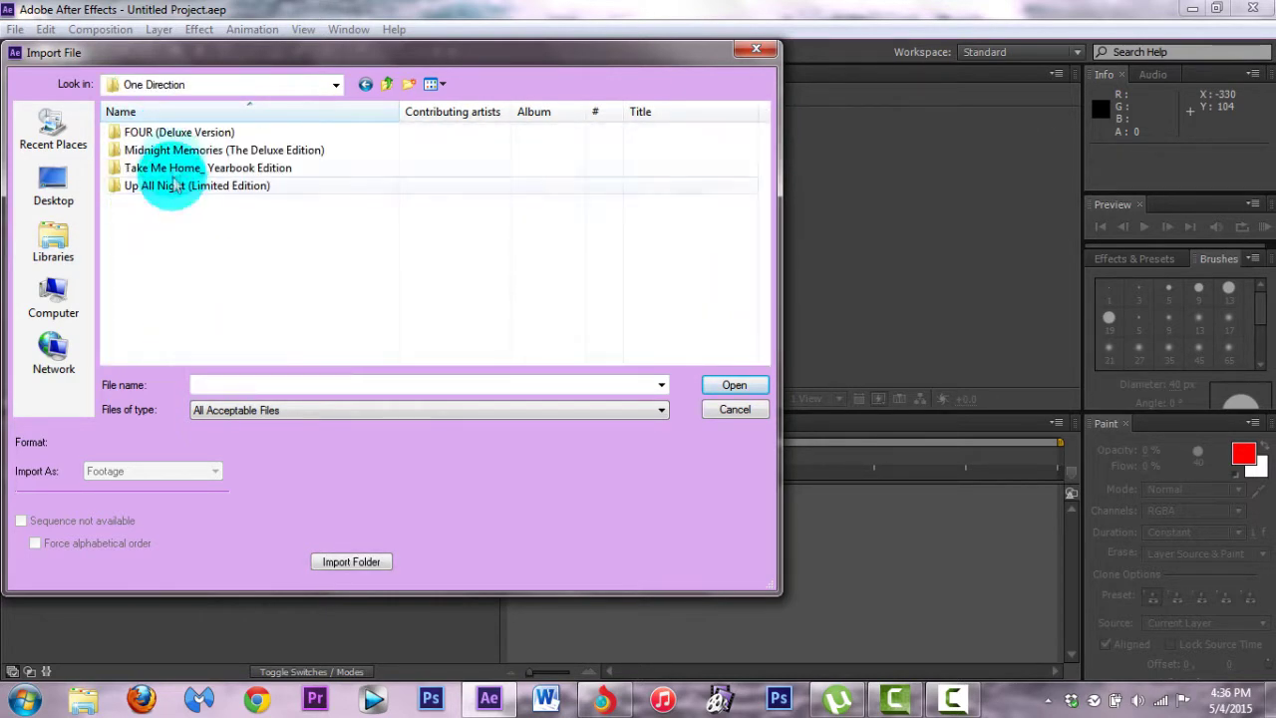
double_click(199, 131)
left_click(213, 221)
left_click(727, 384)
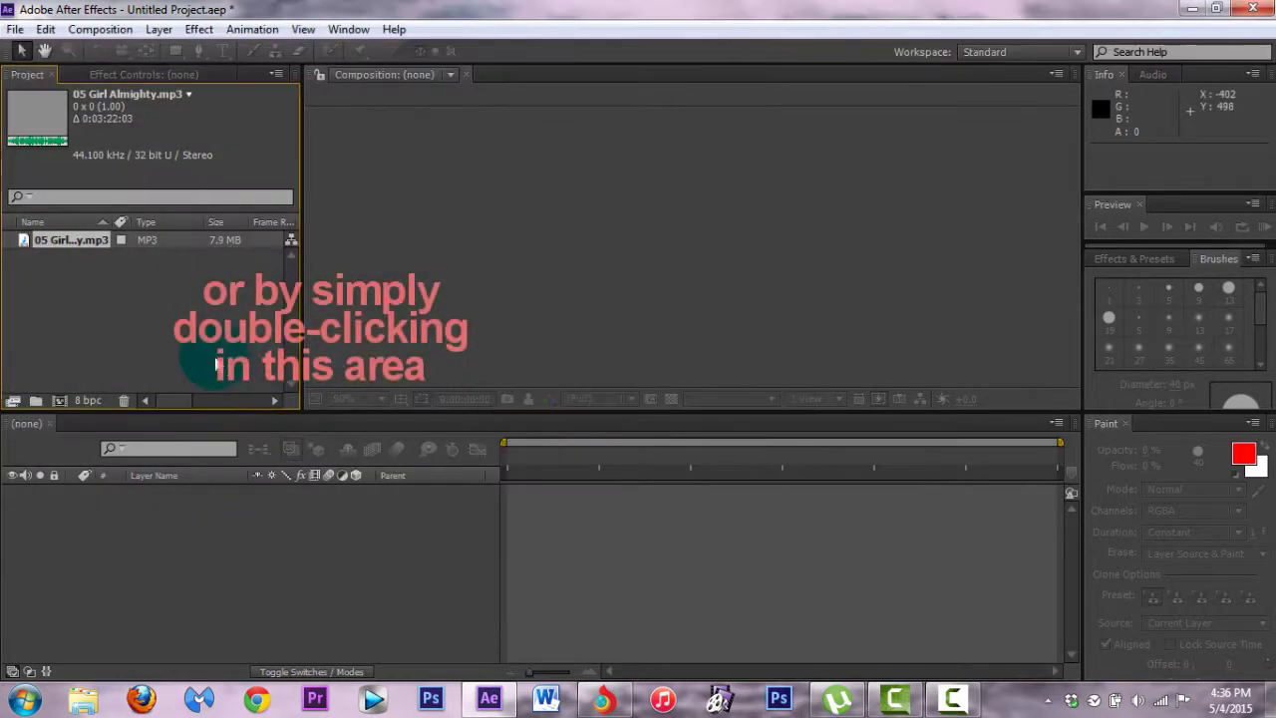
Import the One Direction FOUR photoshoot MP4 clip from the OT5 folder on the second drive
double_click(152, 334)
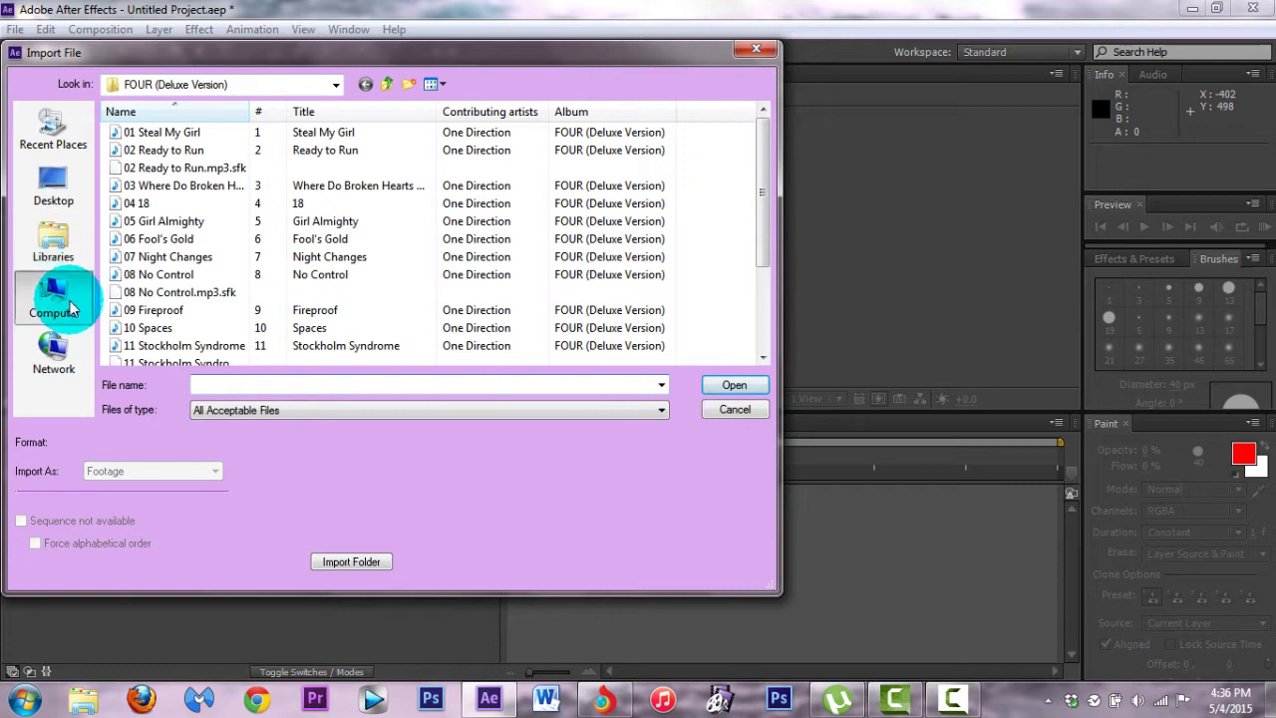
left_click(70, 310)
left_click(359, 154)
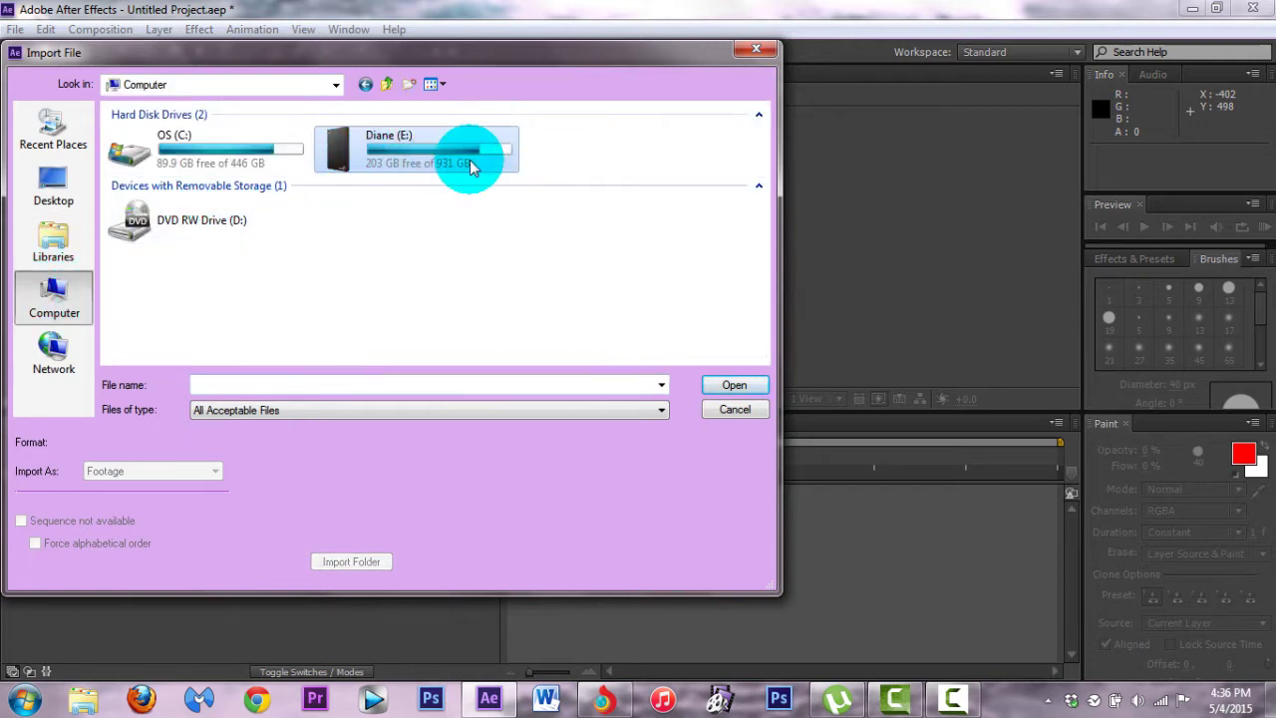
key("Return")
double_click(205, 150)
double_click(179, 262)
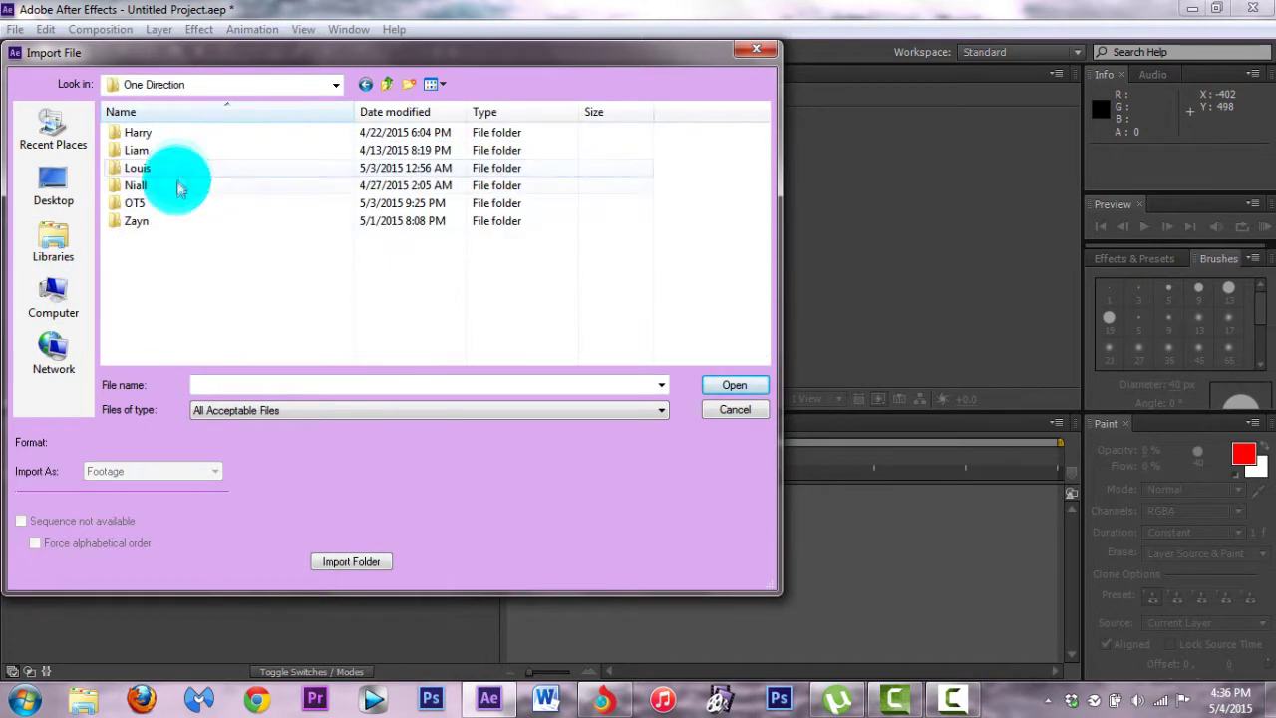
double_click(179, 206)
left_click(661, 409)
left_click(512, 237)
mouse_move(760, 156)
left_mouse_down()
mouse_move(740, 317)
mouse_move(747, 264)
left_mouse_up()
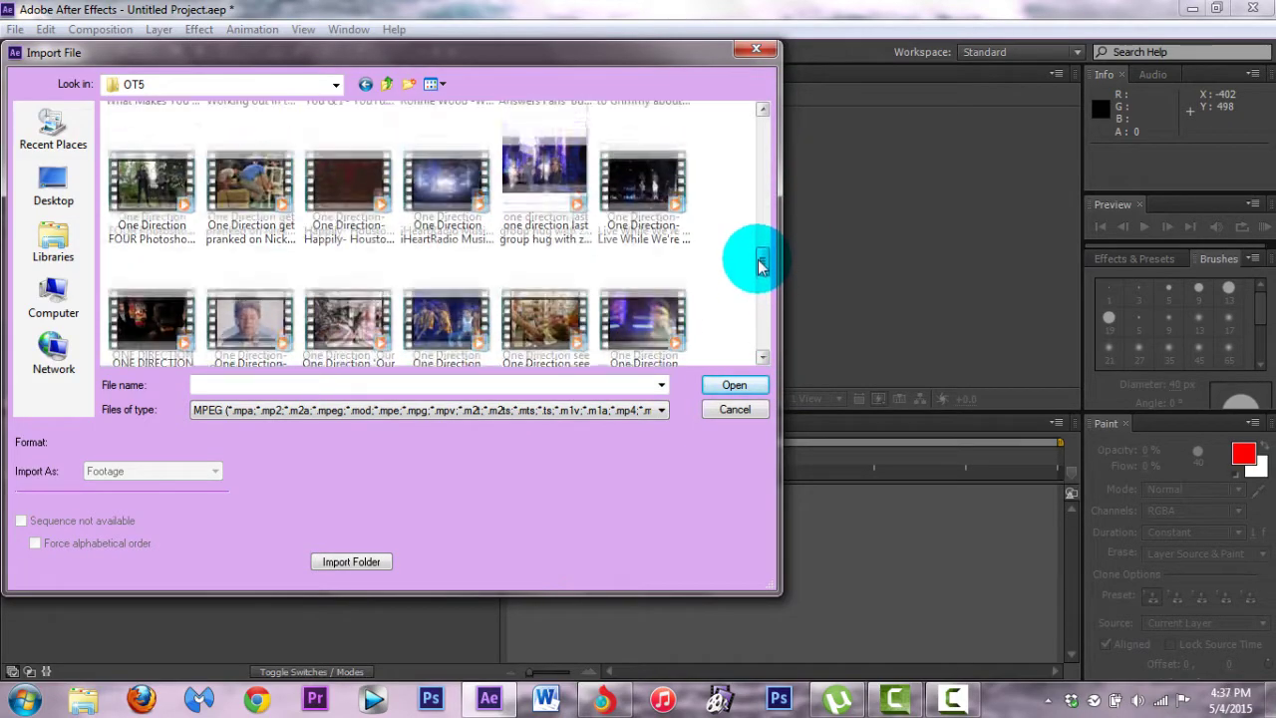
left_click(160, 174)
left_click(734, 385)
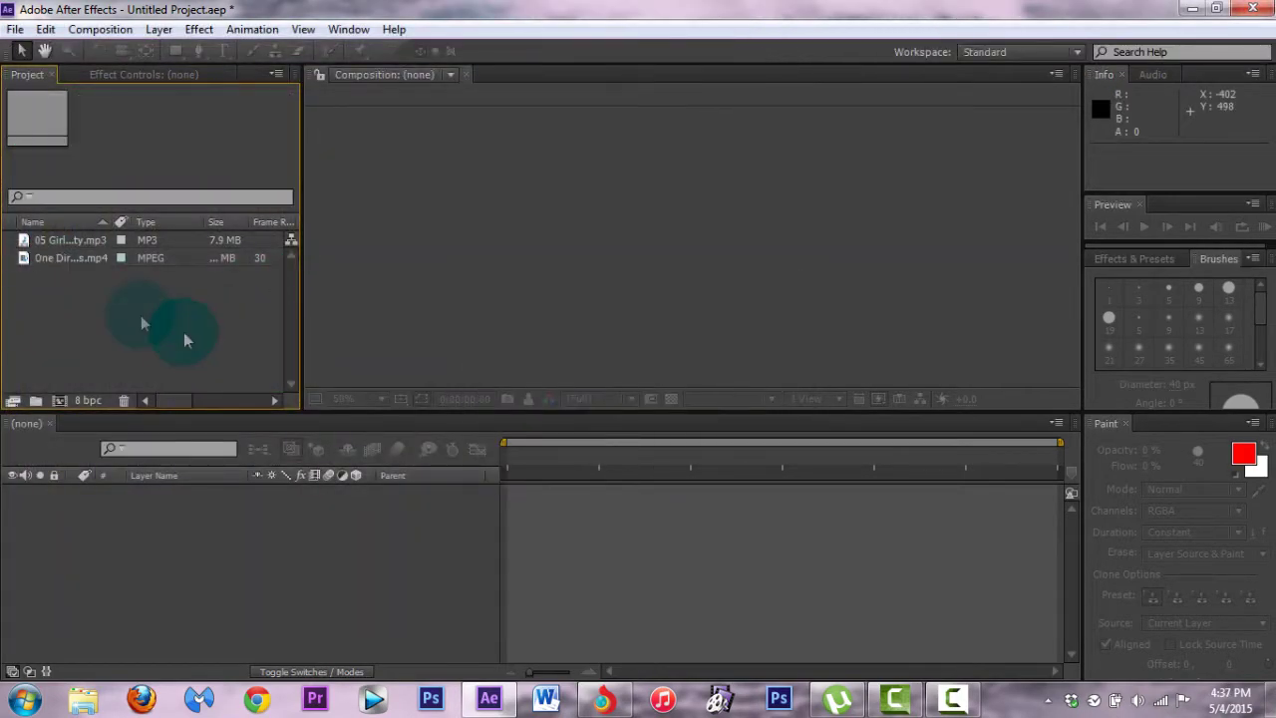
Make the 'One Direction FOUR Photoshoot - Behind the scenes' composition from the clip and lower its audio to -48.00 dB
mouse_move(68, 263)
left_mouse_down()
mouse_move(98, 440)
mouse_move(115, 433)
left_mouse_up()
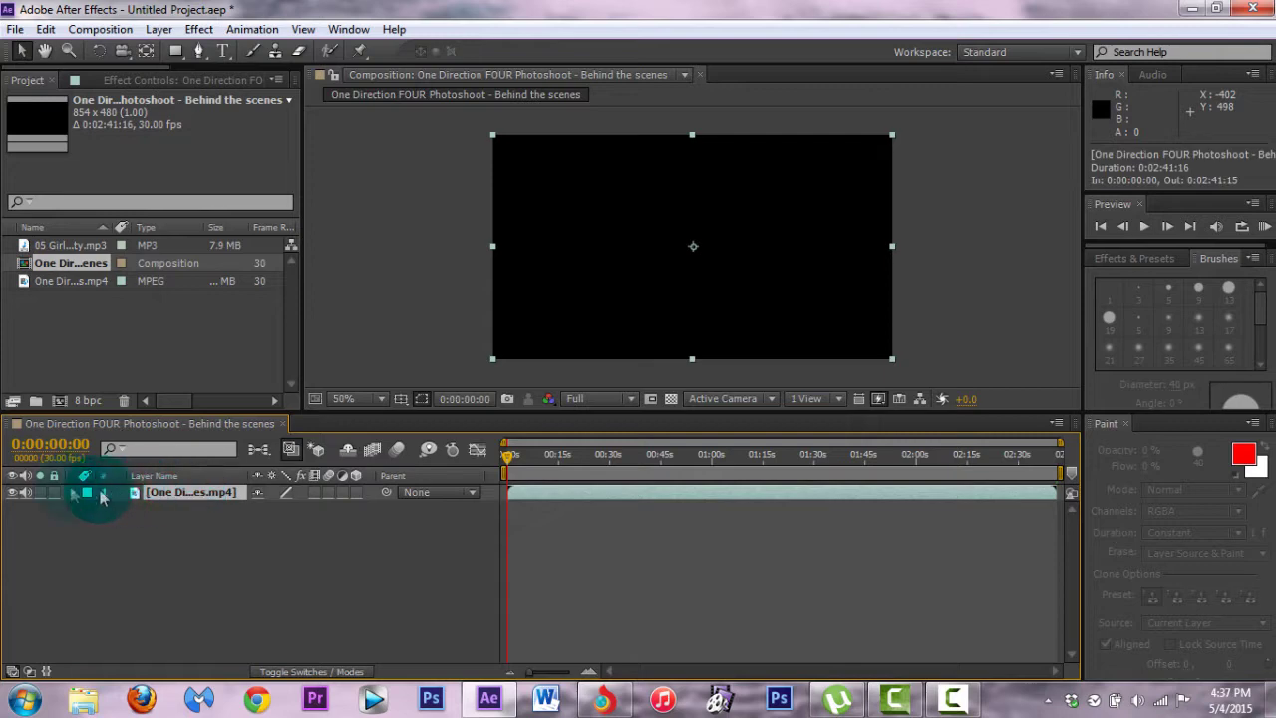
left_click(73, 492)
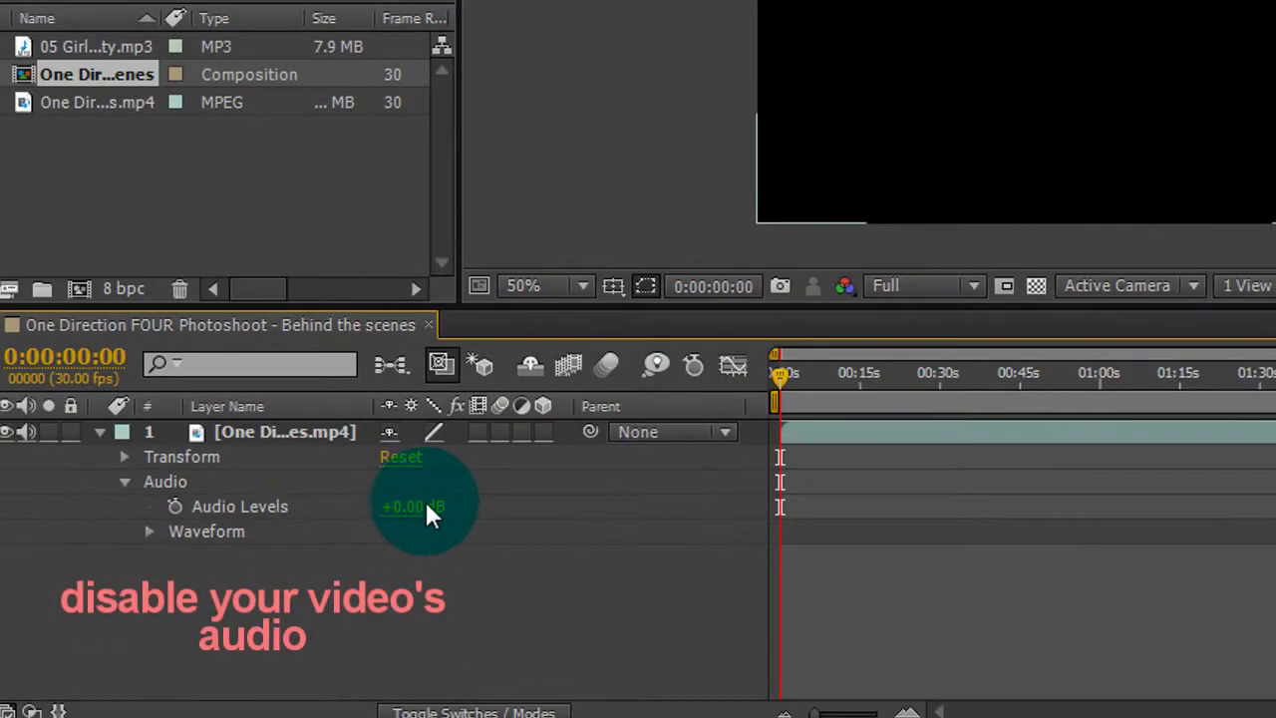
left_click_drag(273, 539, 231, 539)
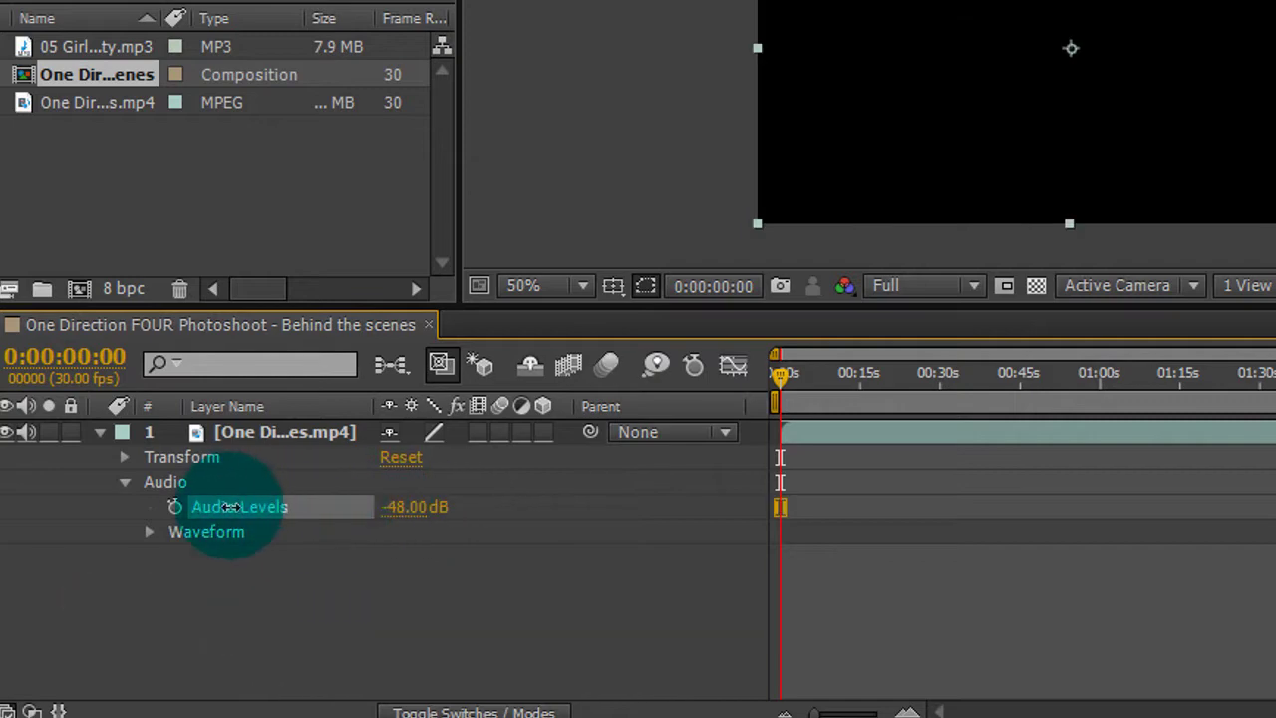
left_click(122, 480)
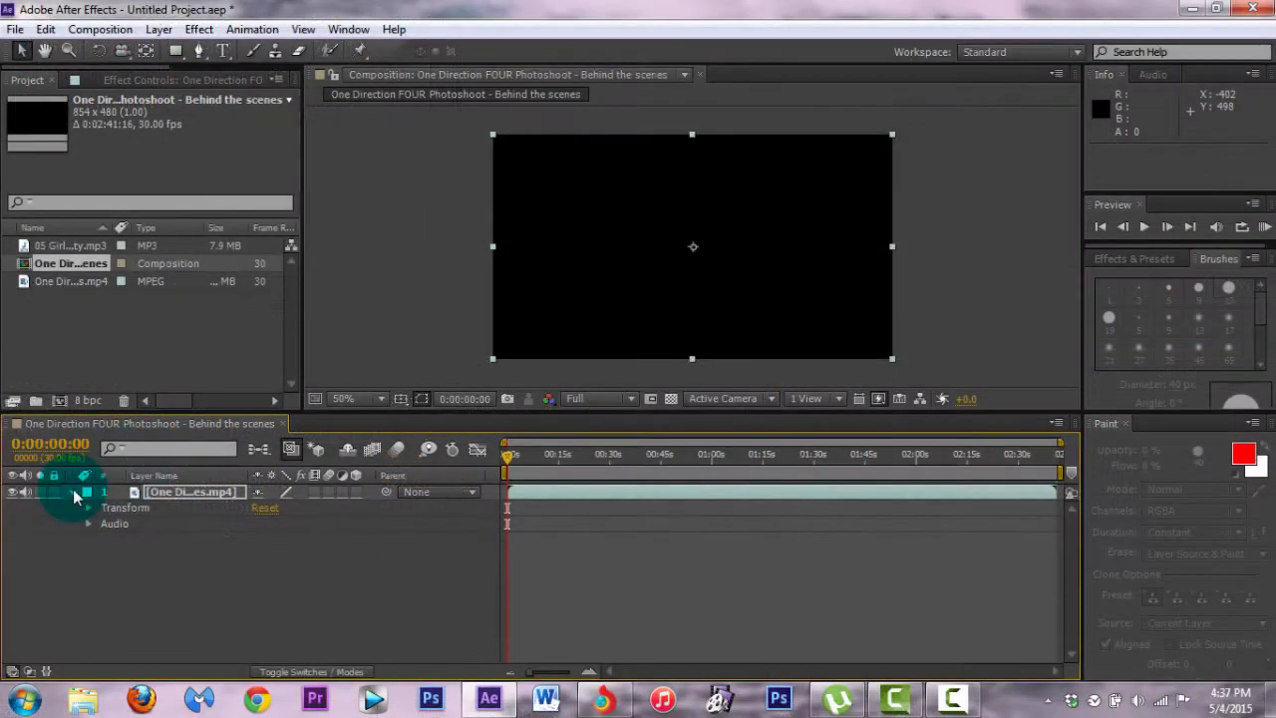
left_click(73, 492)
mouse_move(506, 458)
left_mouse_down()
mouse_move(570, 460)
mouse_move(581, 442)
left_mouse_up()
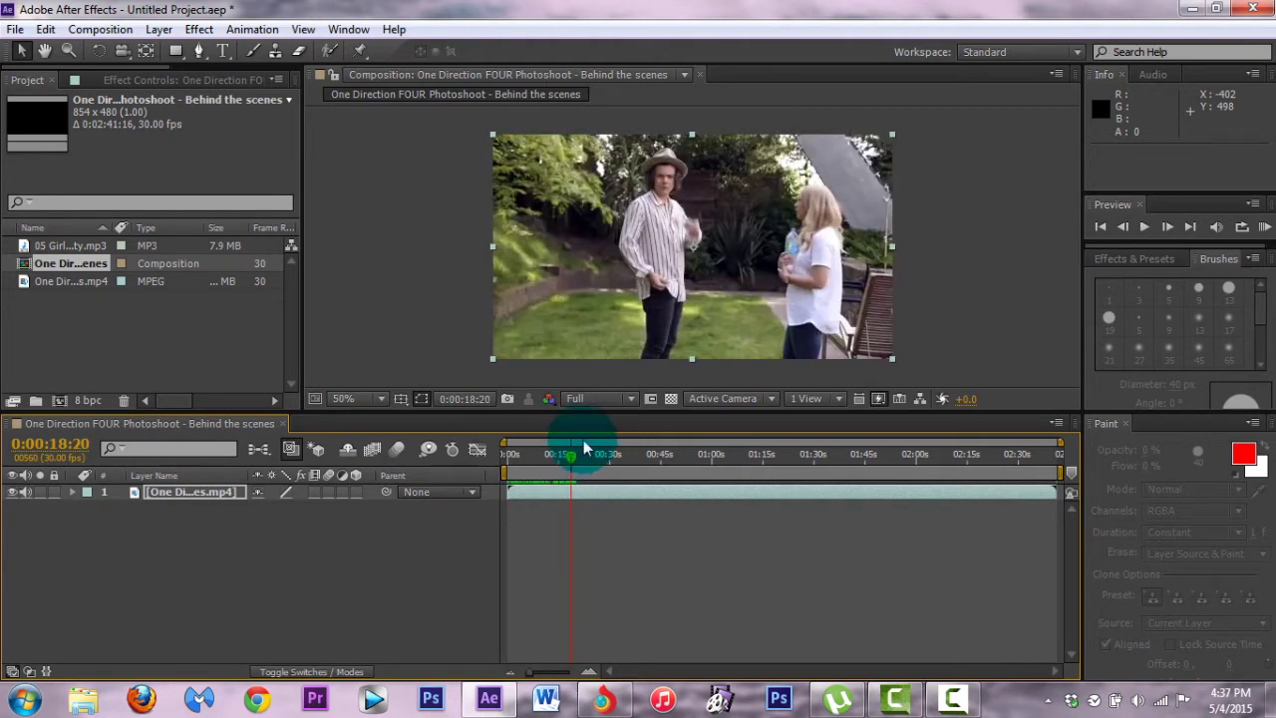
Split the clip at 0:00:18:20, delete the opening part, and slide the rest to start at 0:00:01:11
key("ctrl+shift+d")
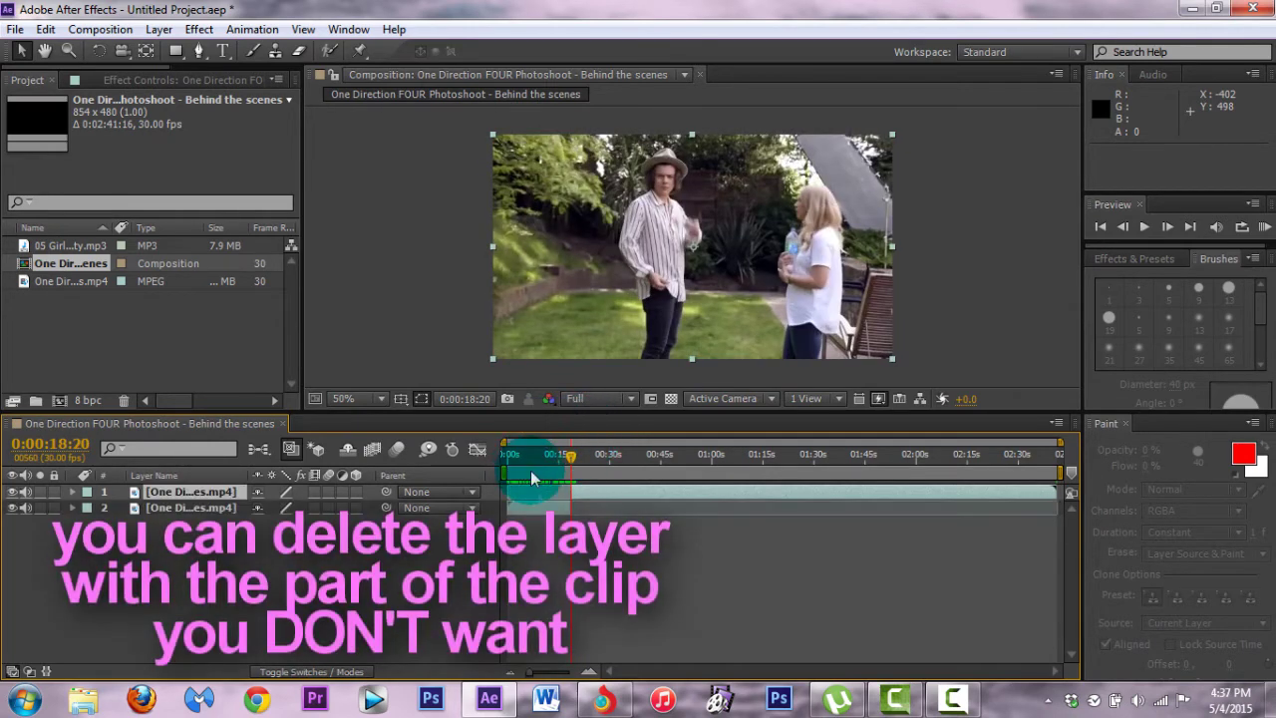
left_click(525, 508)
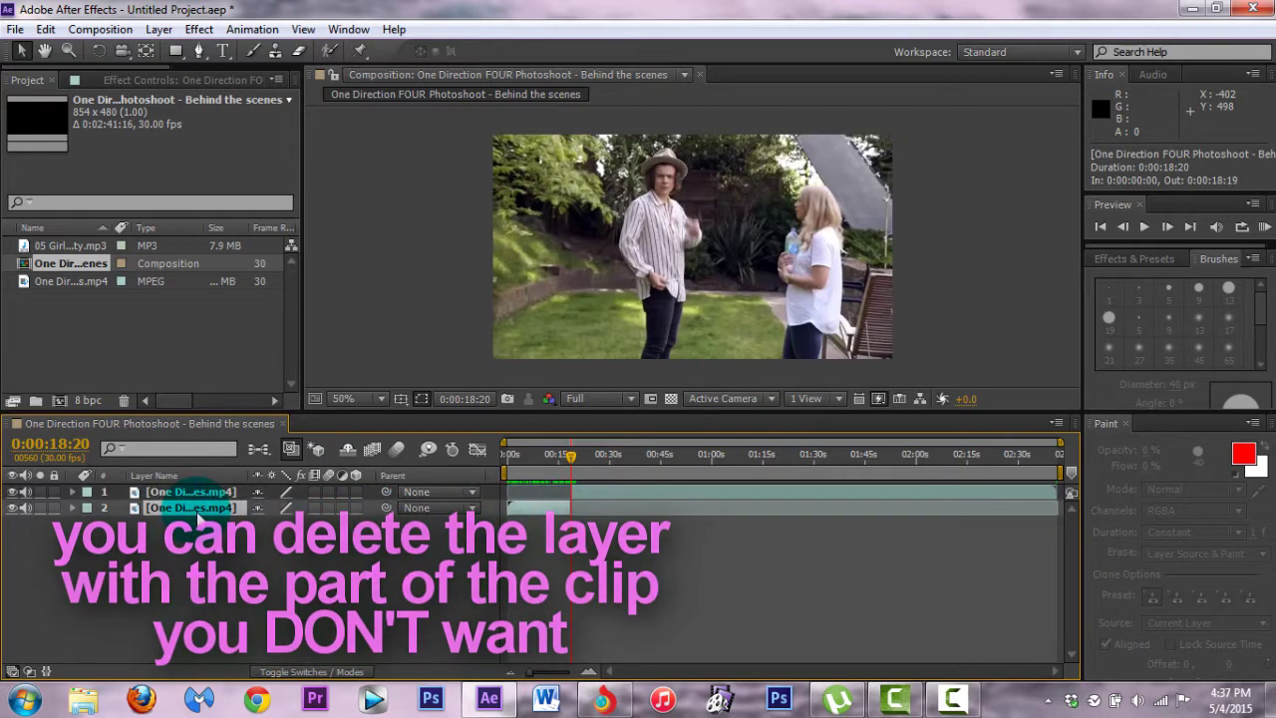
key("Delete")
mouse_move(576, 496)
left_mouse_down()
mouse_move(538, 504)
mouse_move(519, 491)
left_mouse_up()
left_click_drag(569, 455, 519, 469)
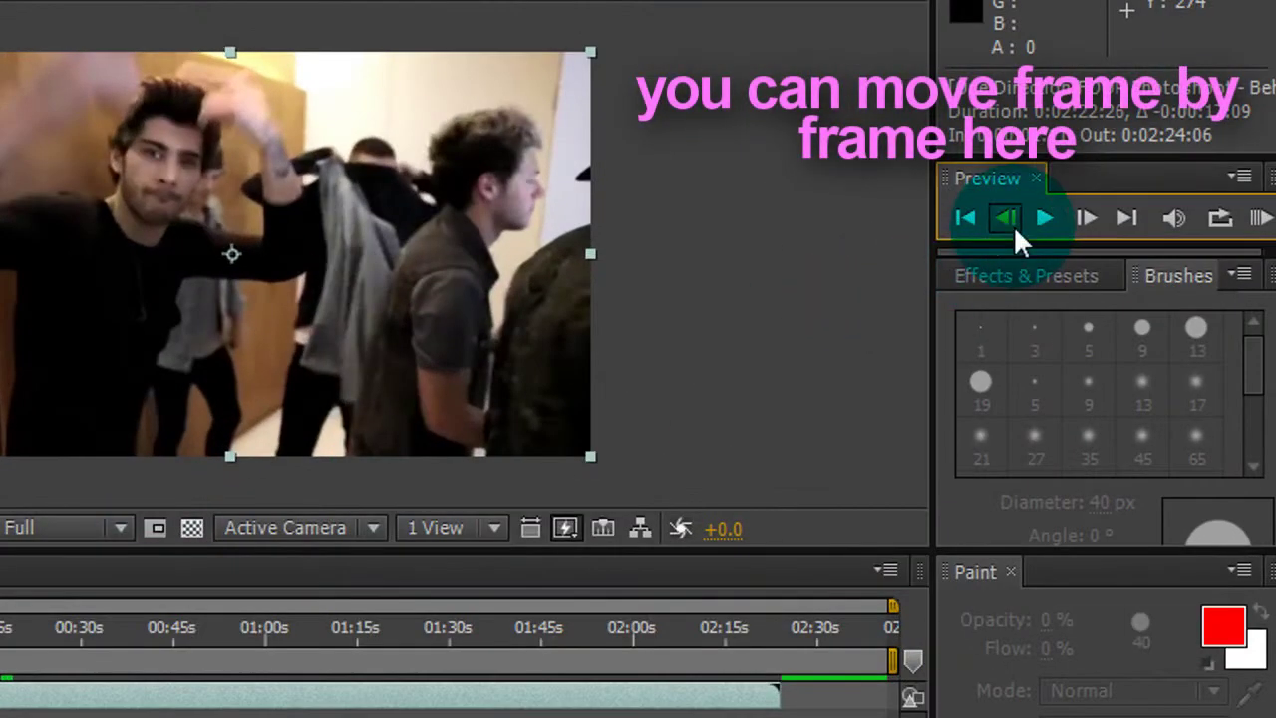
Step back nine frames and forward four to check the new cut point
left_click(1014, 229)
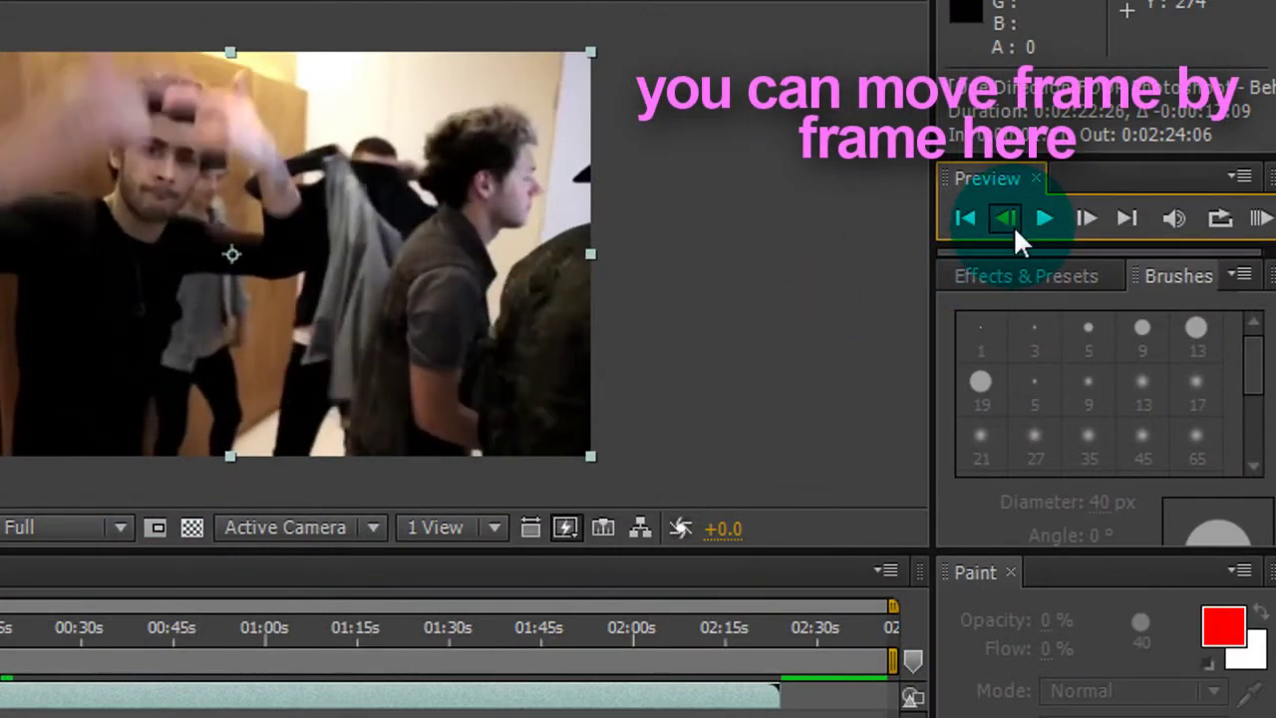
left_click(1013, 229)
left_click(1013, 230)
left_click(1014, 229)
left_click(1014, 229)
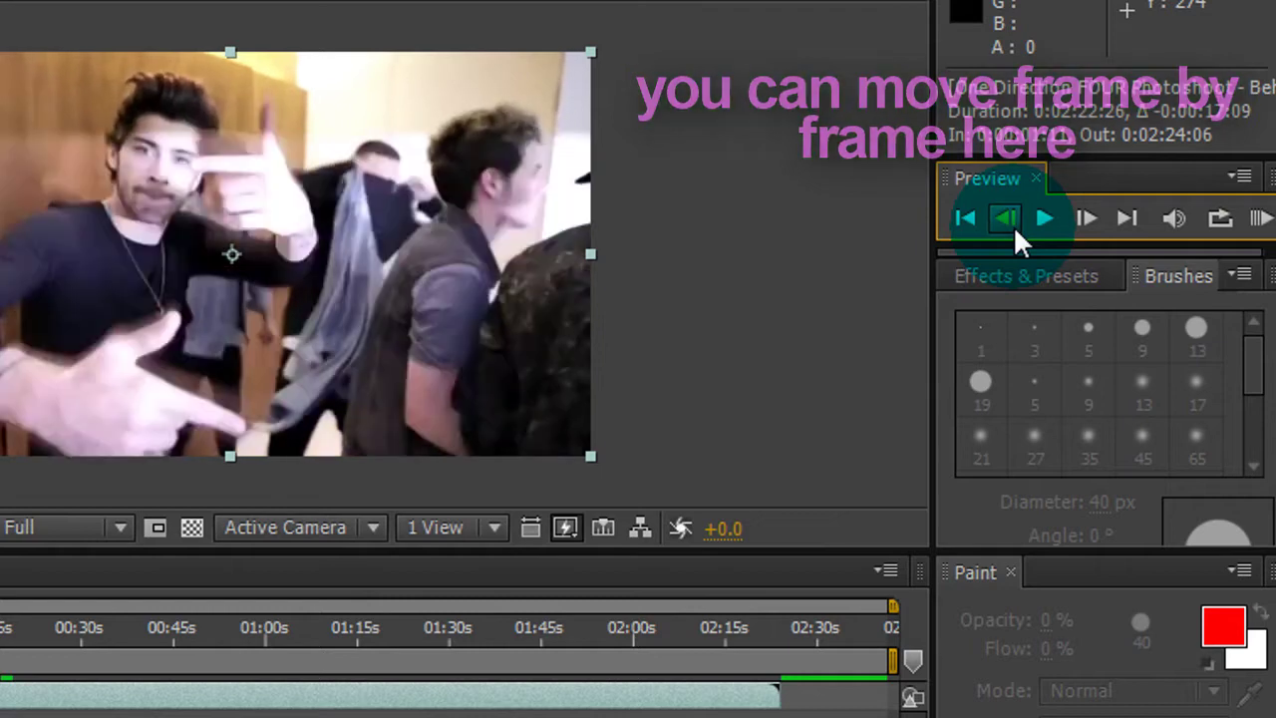
left_click(1014, 229)
left_click(1013, 229)
left_click(1014, 229)
left_click(1013, 229)
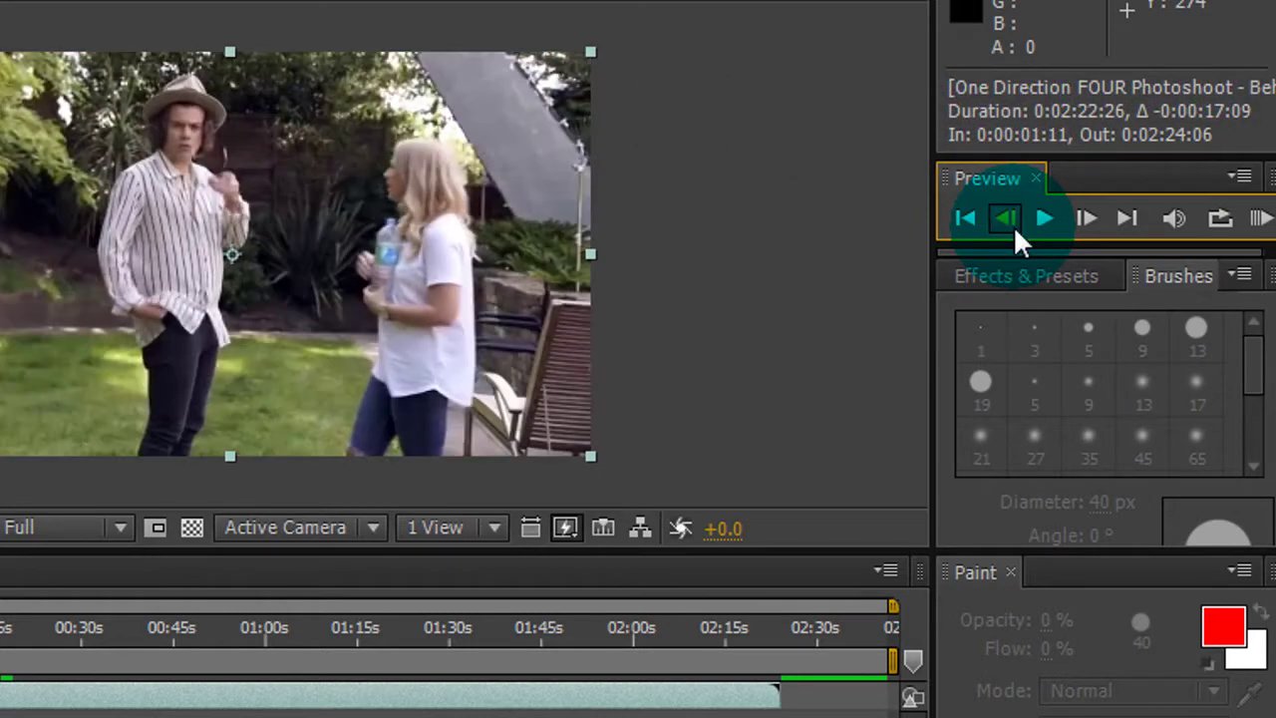
left_click(1089, 220)
left_click(1092, 220)
left_click(1094, 221)
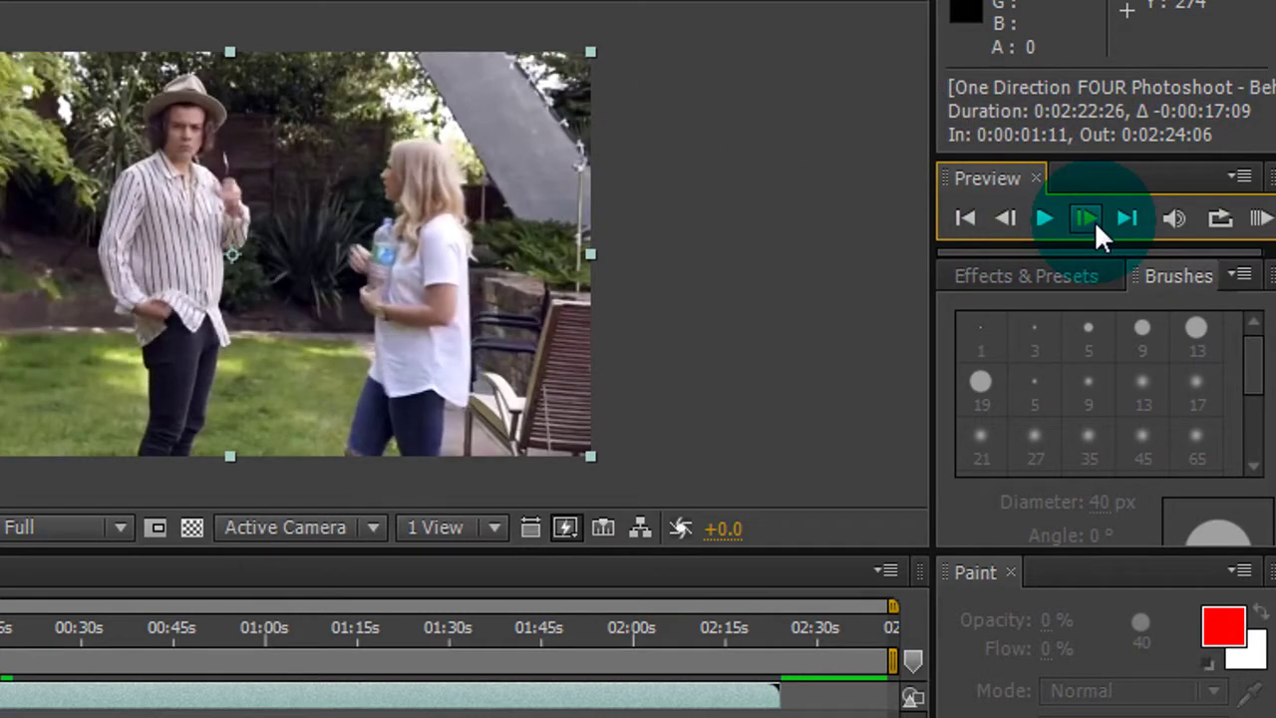
left_click(1095, 220)
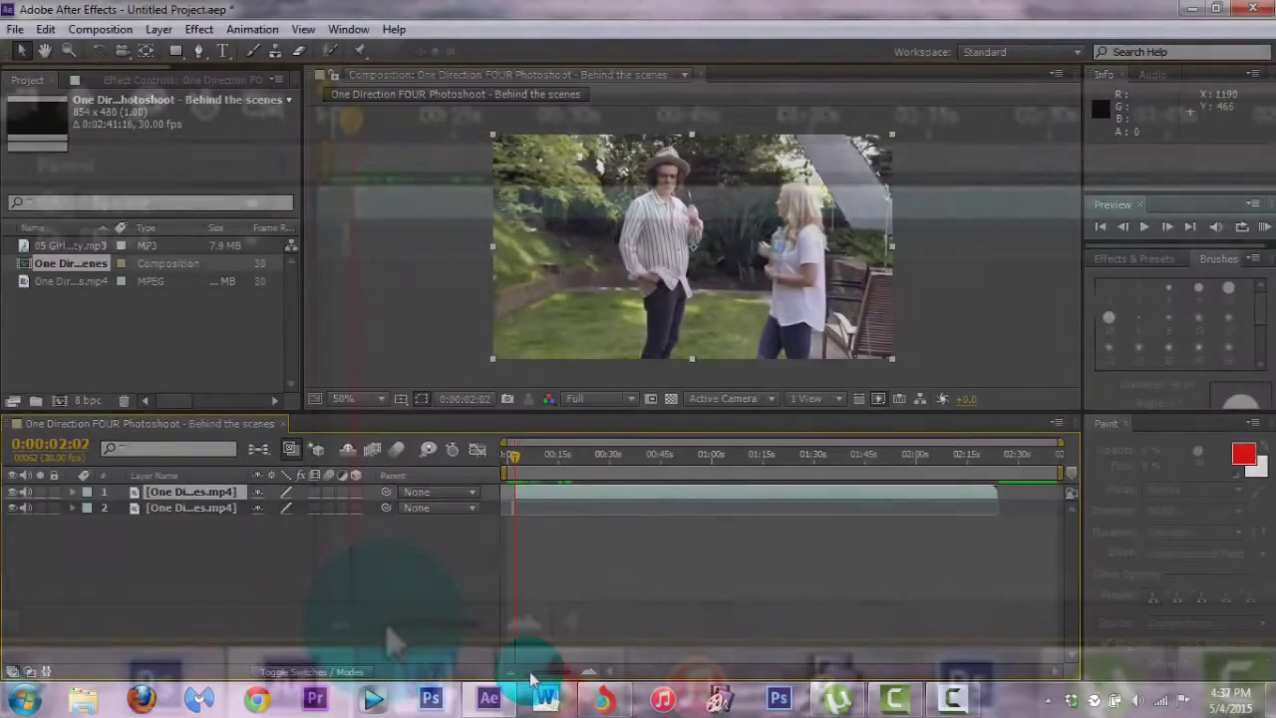
Zoom the timeline in and scrub frame by frame to find the first cut point
left_click_drag(530, 680, 535, 680)
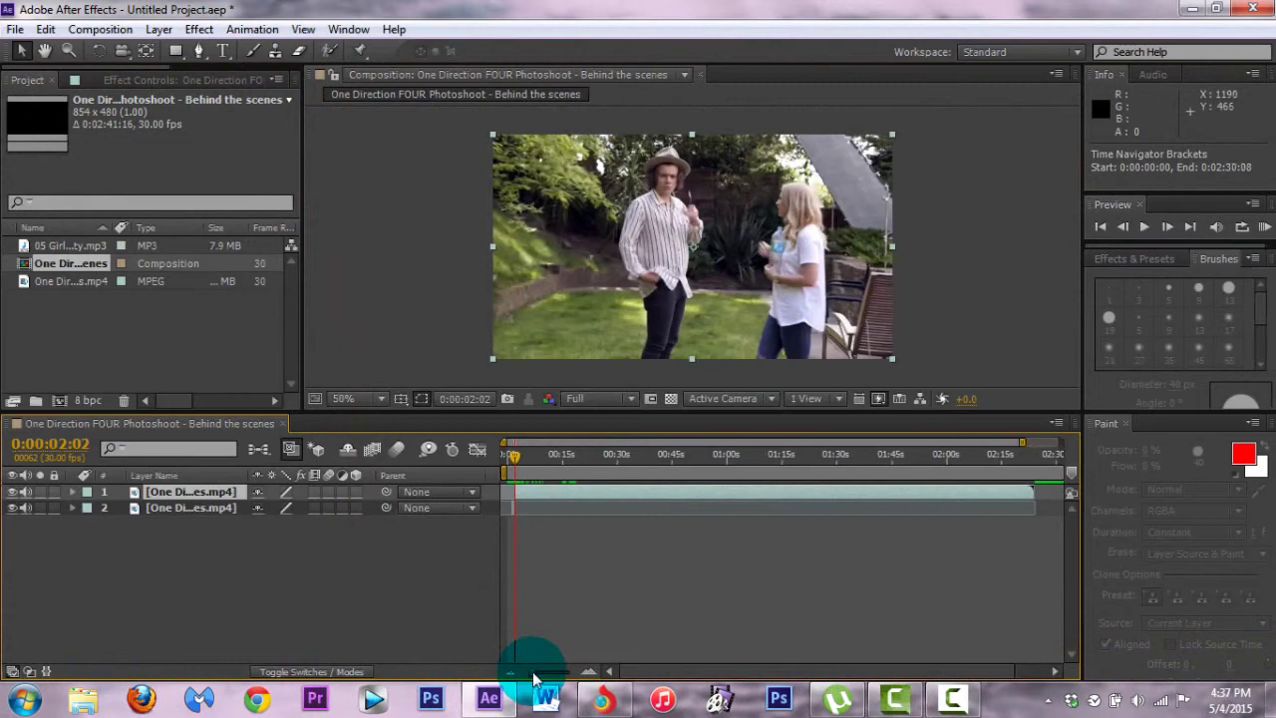
left_click_drag(512, 462, 517, 464)
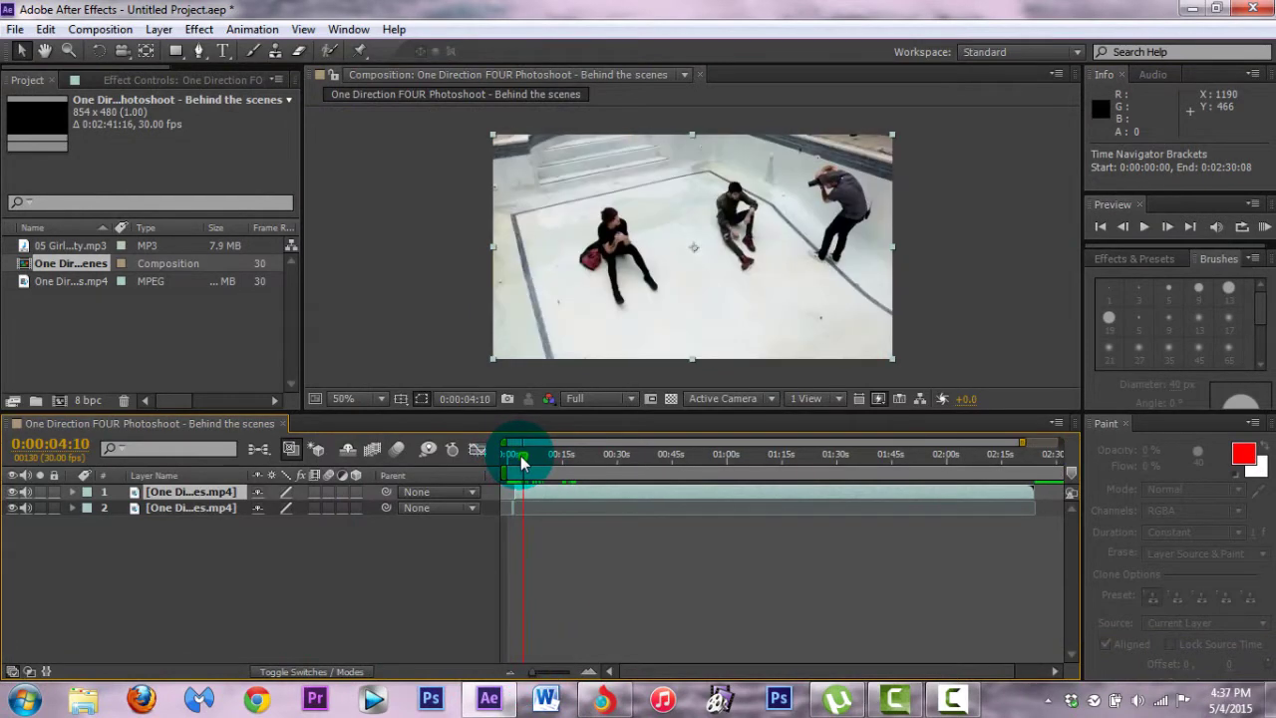
left_click_drag(517, 462, 518, 458)
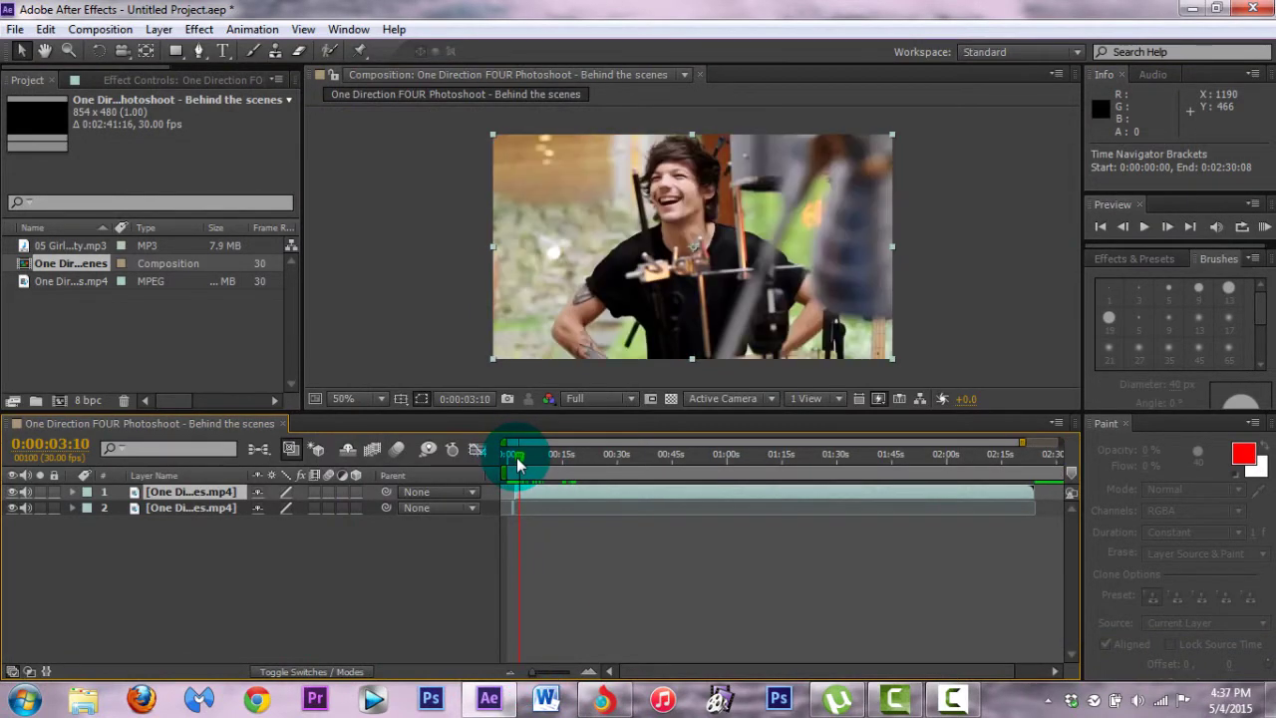
left_click(1120, 227)
left_click(1120, 227)
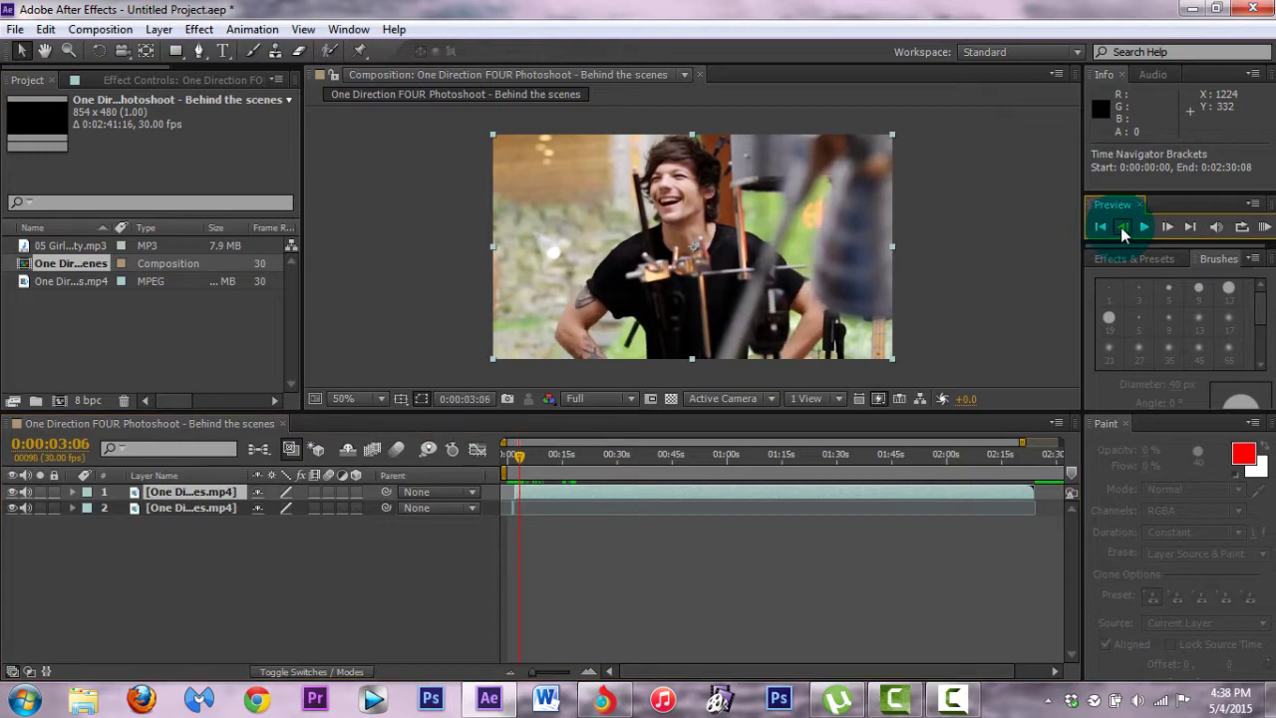
left_click(1121, 227)
left_click(1167, 227)
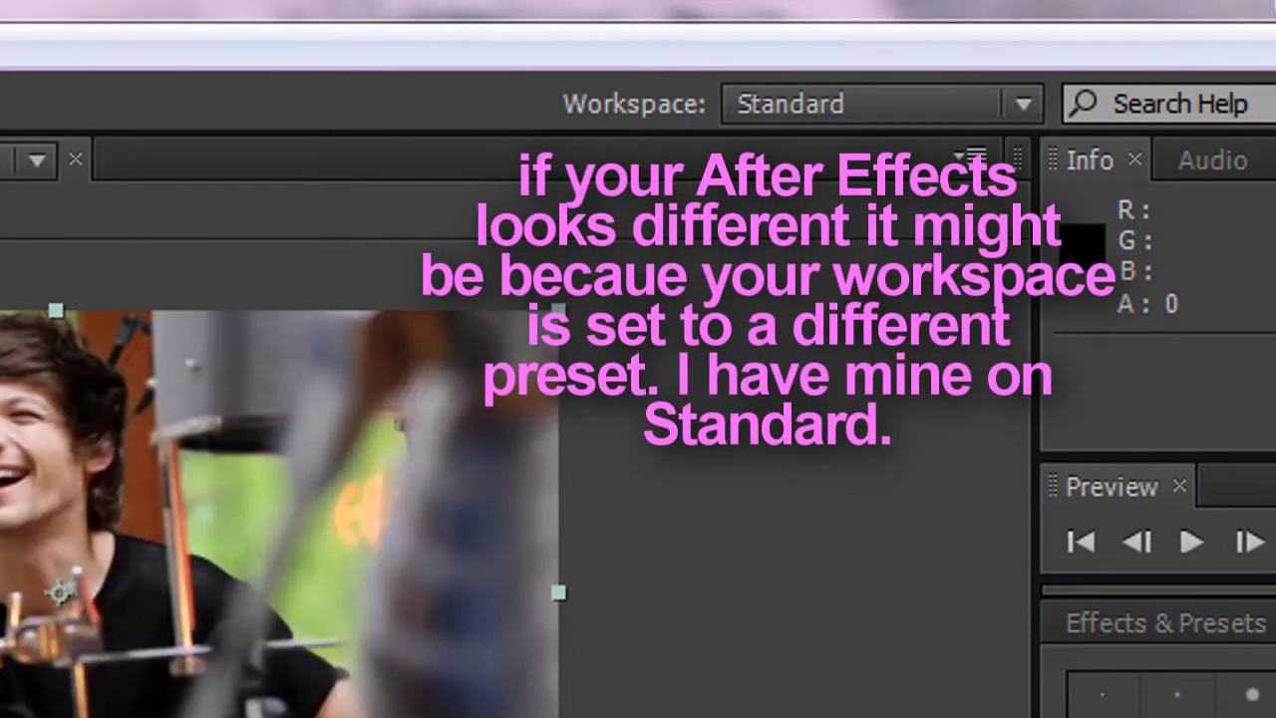
Nudge the first clip layer slightly earlier and set the playhead at the next cut point
left_click(225, 508)
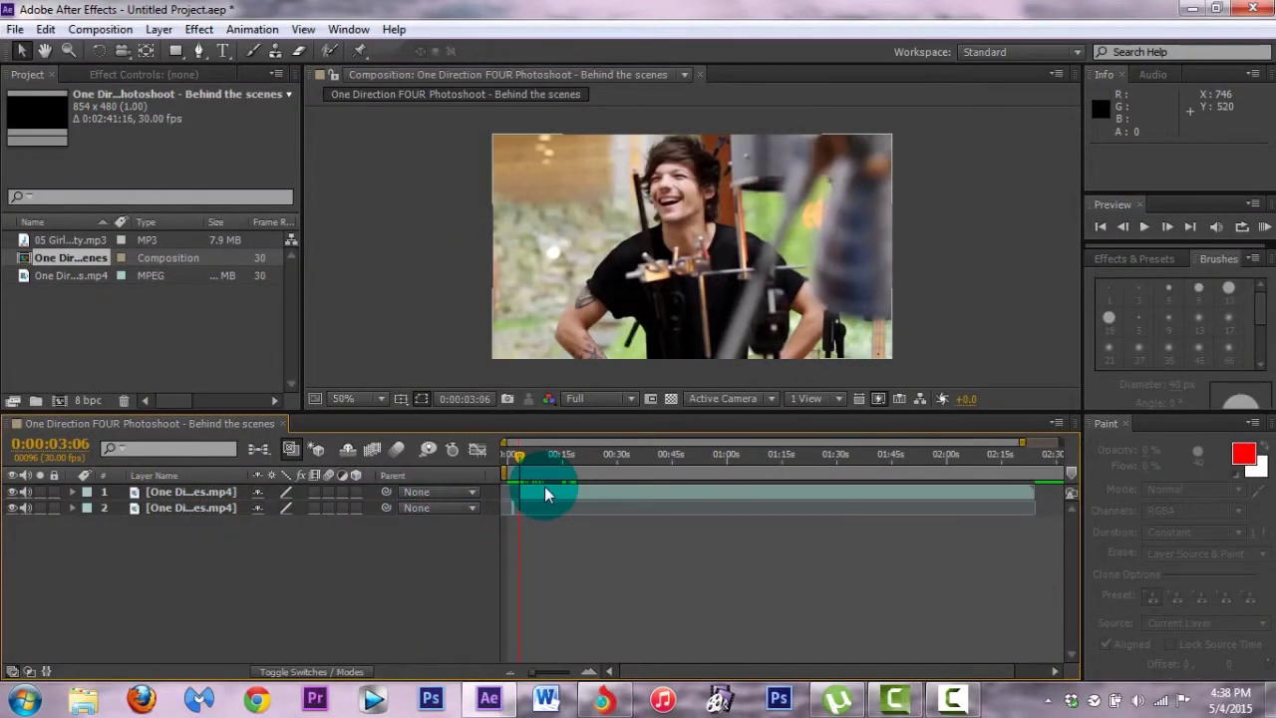
left_click_drag(544, 492, 539, 492)
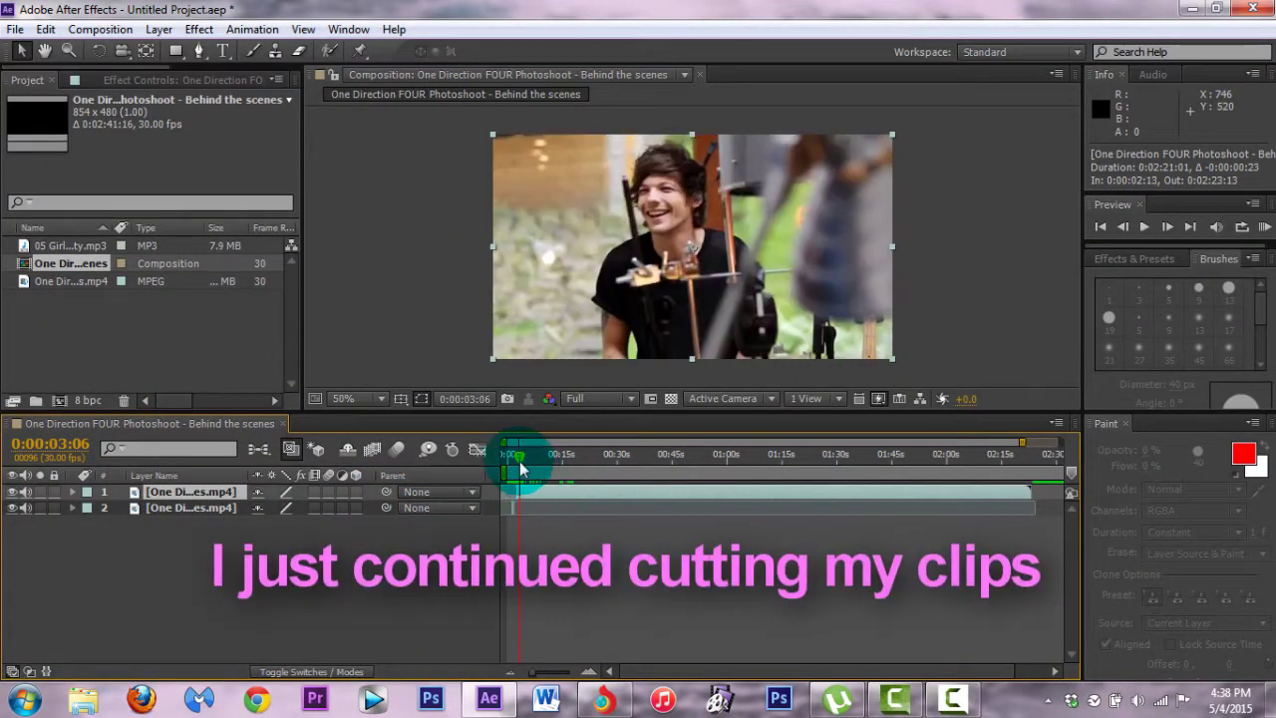
left_click(521, 469)
left_click(1168, 230)
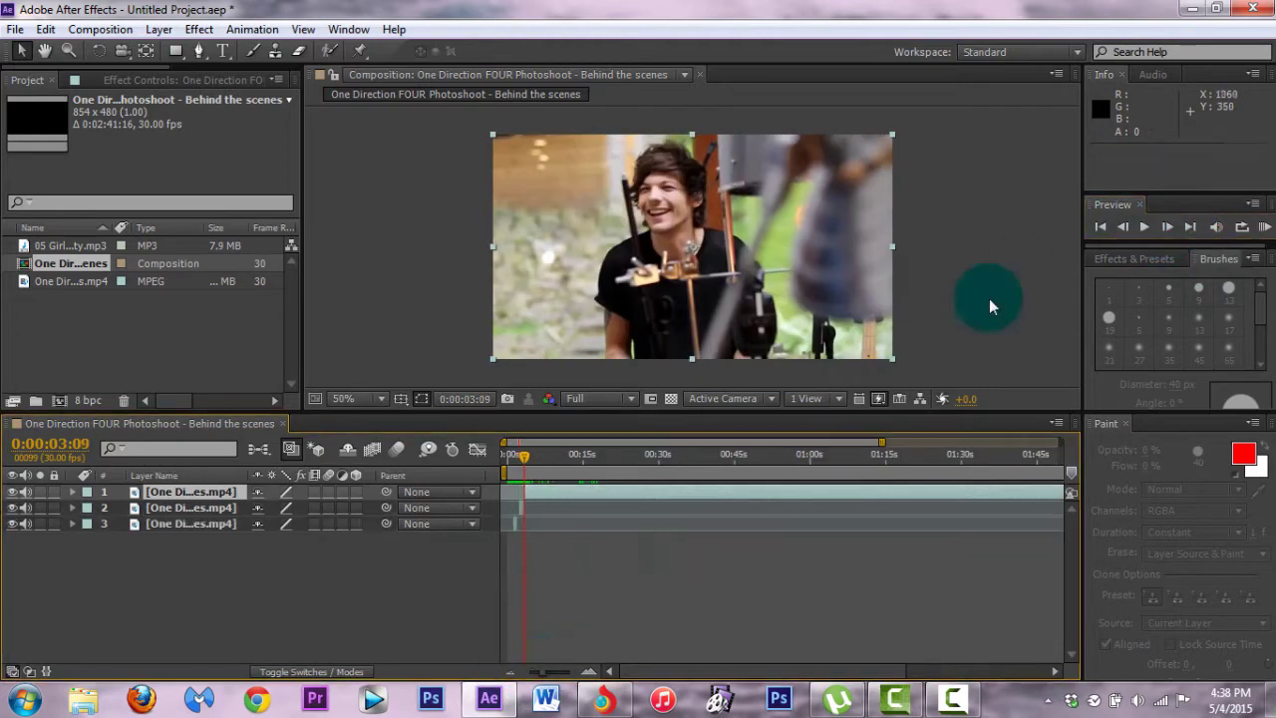
left_click_drag(584, 464, 546, 464)
left_click(542, 453)
Split the top clip layer at successive cut points into staggered segments
left_click(671, 352)
left_click(558, 499)
left_click(721, 529)
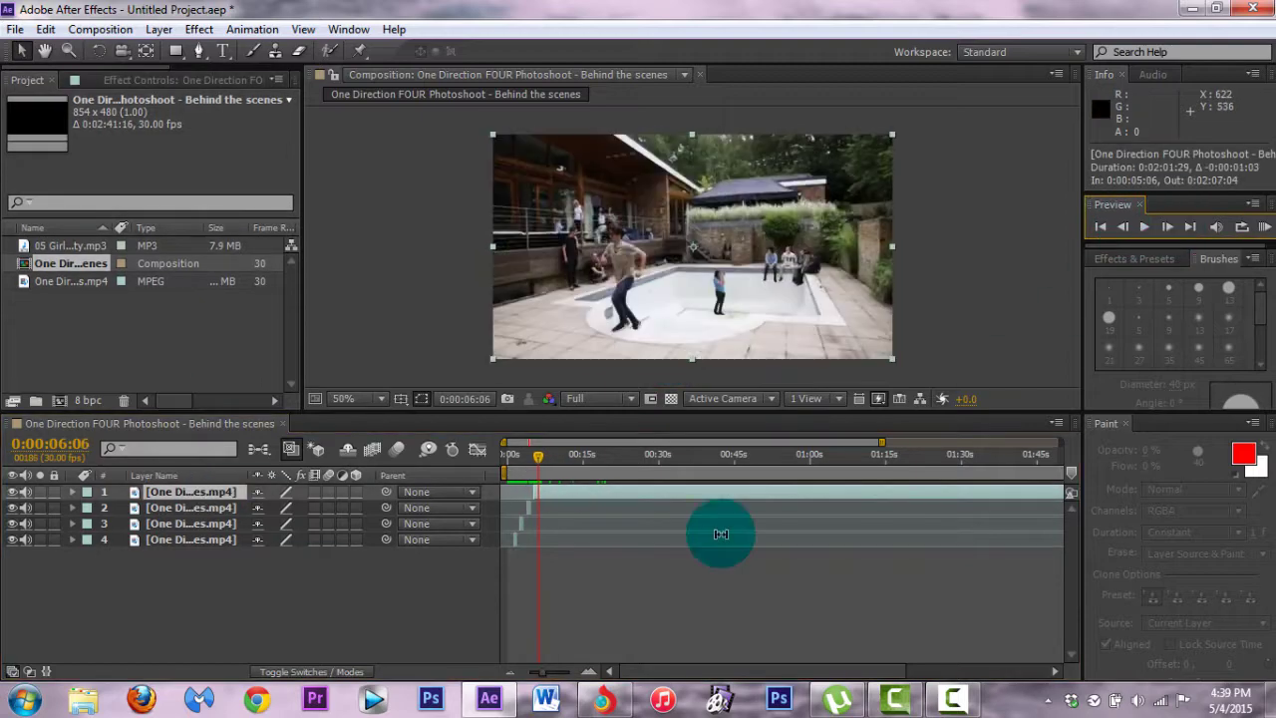
left_click(558, 465)
left_click(569, 489)
left_click(546, 461)
key("ctrl+shift+d")
left_click(555, 456)
key("ctrl+shift+d")
left_click(561, 456)
Make the final split, delete the leftover top clip, and zoom into the first seconds
left_click(221, 493)
key("ctrl+shift+d")
key("Delete")
left_click(583, 501)
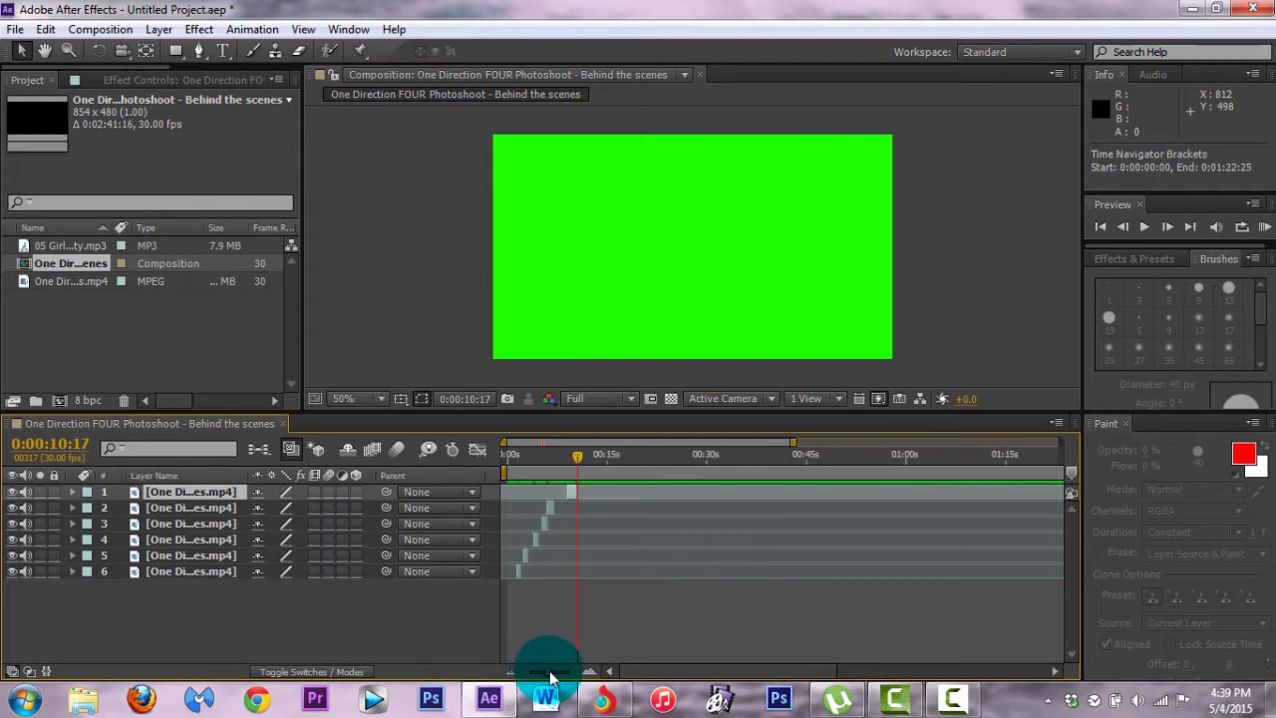
left_click(566, 682)
left_click(87, 255)
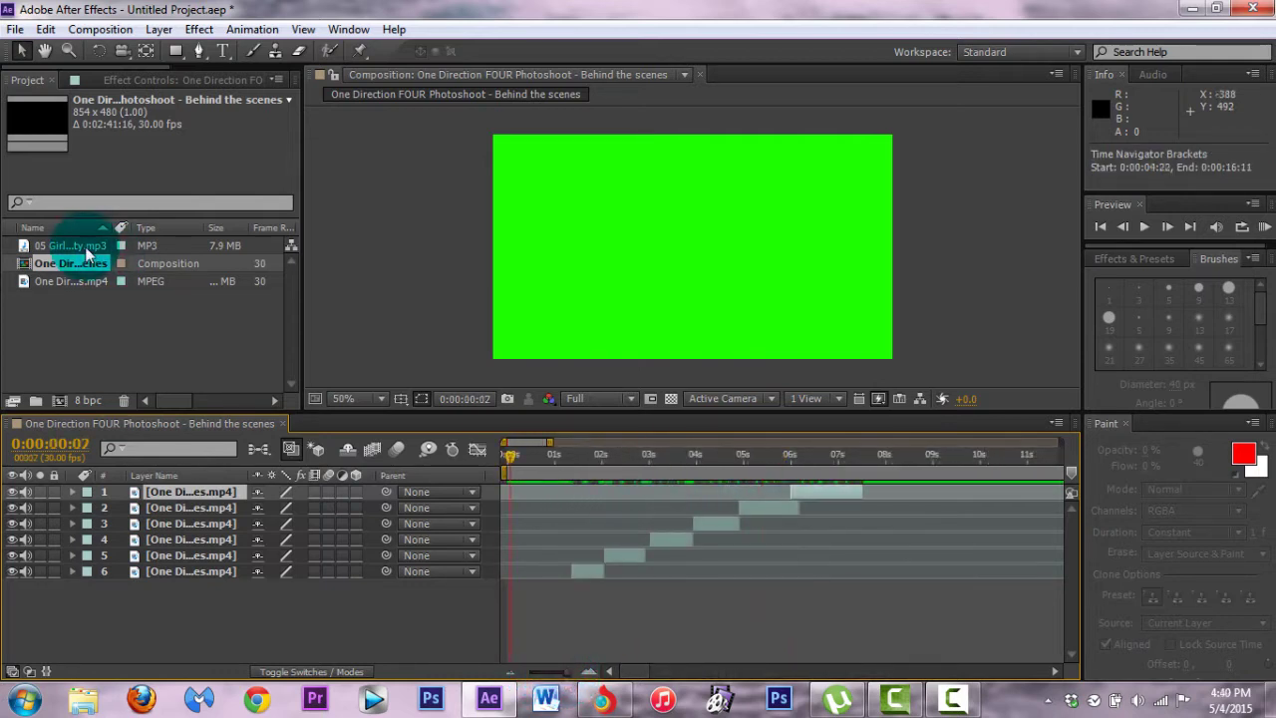
Add 05 Girl Almighty.mp3 as the top layer, display its waveform, and trim its start
left_click_drag(87, 257, 192, 447)
left_click_drag(203, 494, 203, 494)
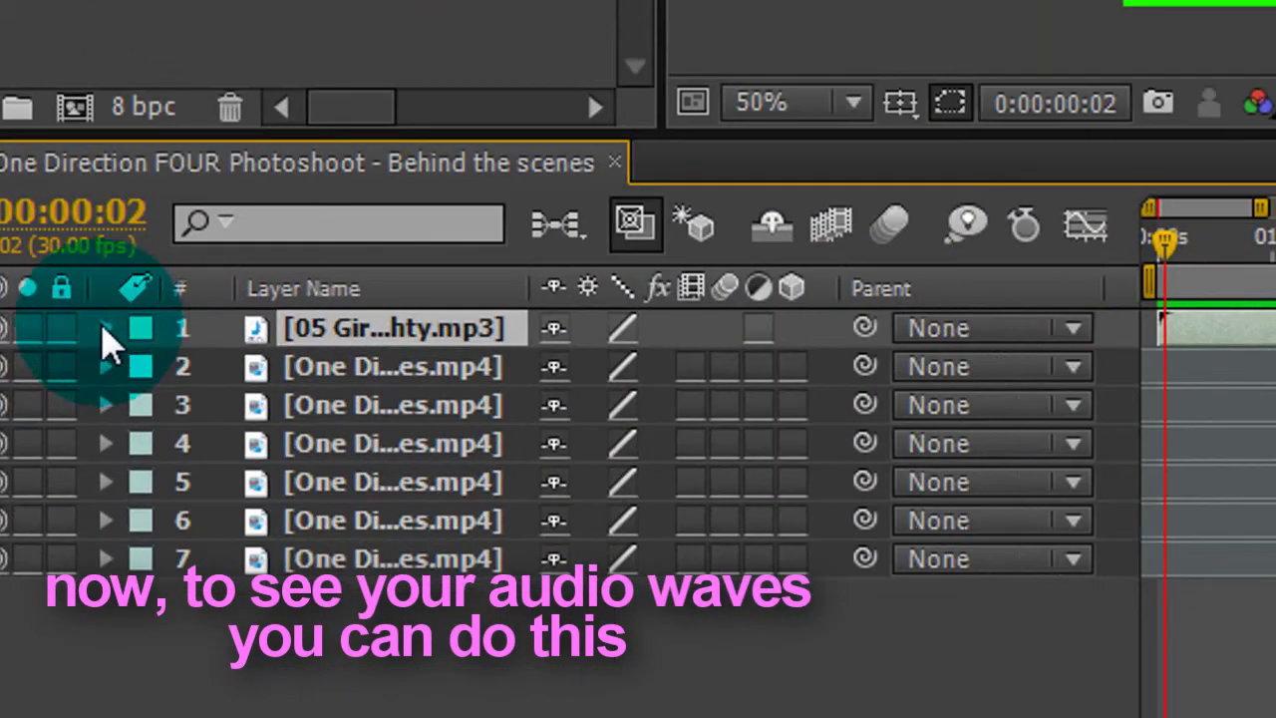
left_click(105, 328)
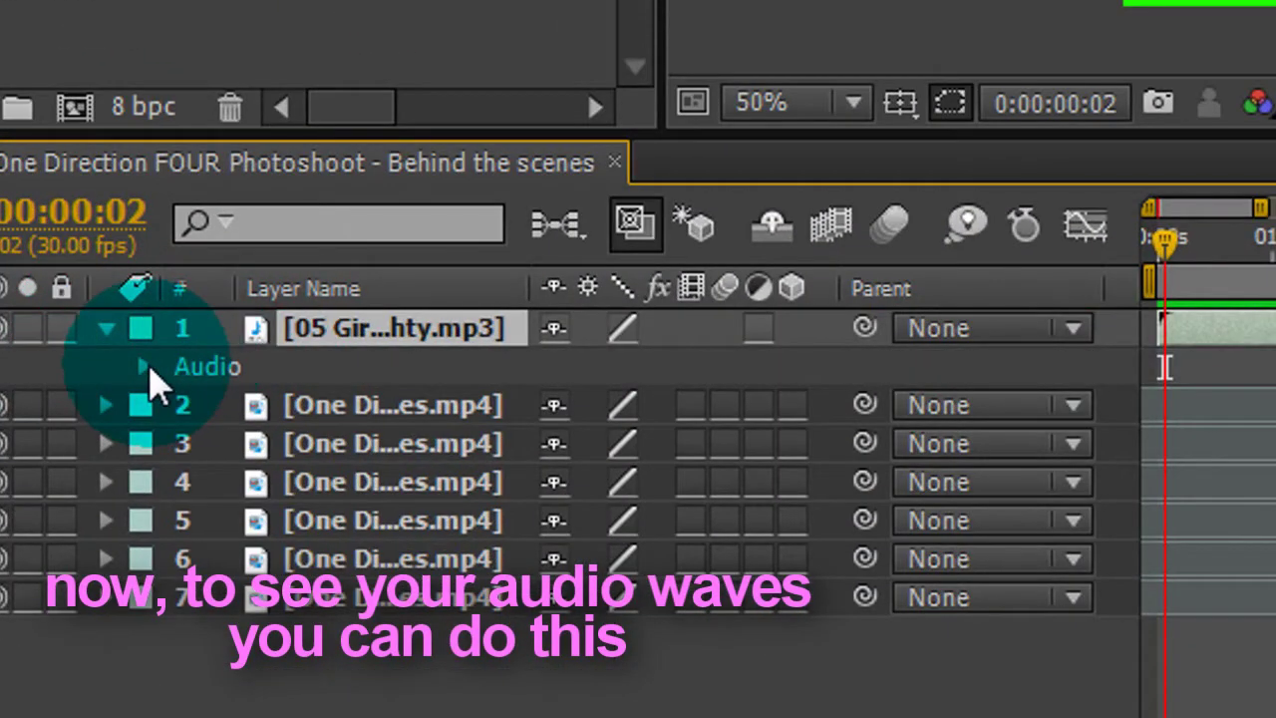
left_click(144, 367)
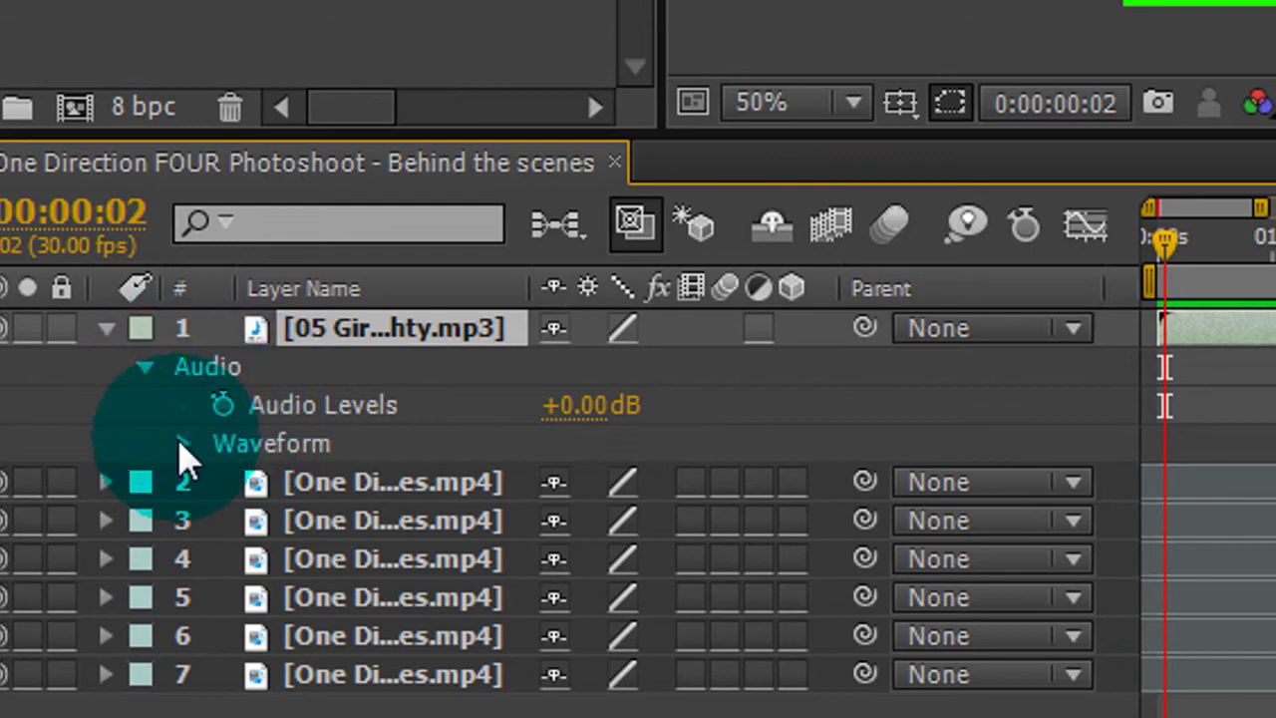
left_click(181, 444)
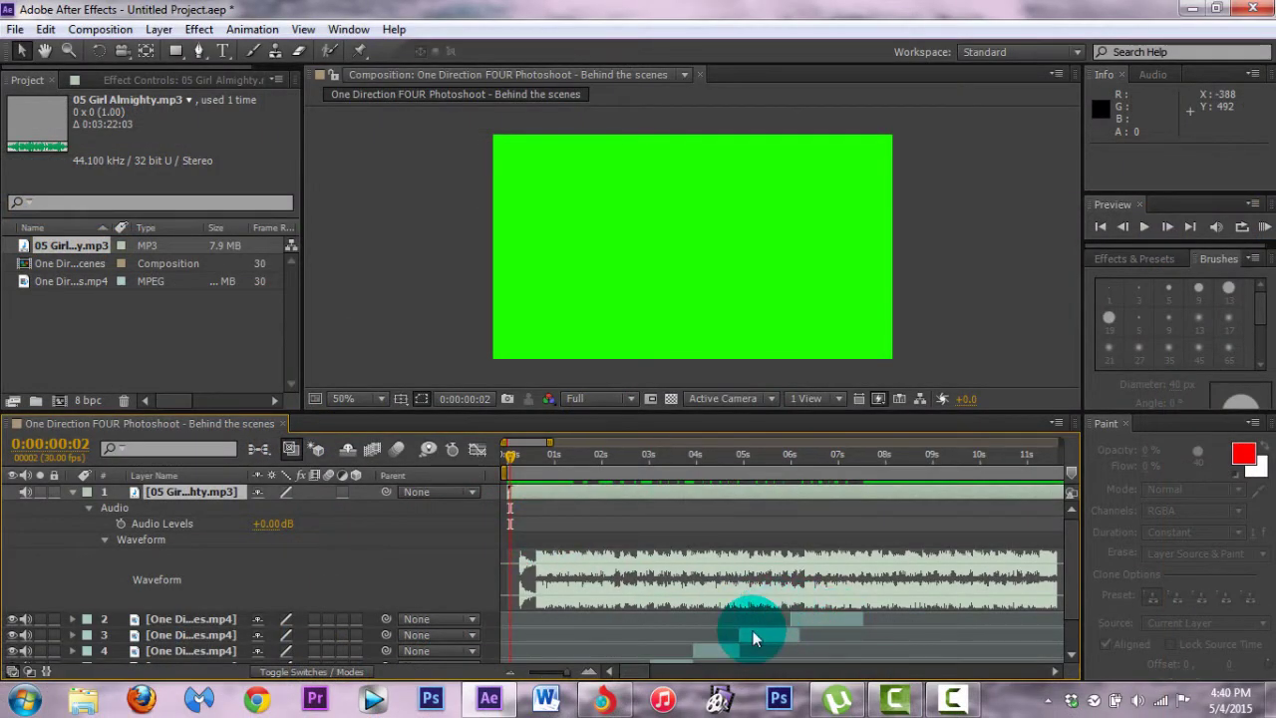
mouse_move(630, 672)
left_mouse_down()
mouse_move(684, 672)
mouse_move(548, 680)
left_mouse_up()
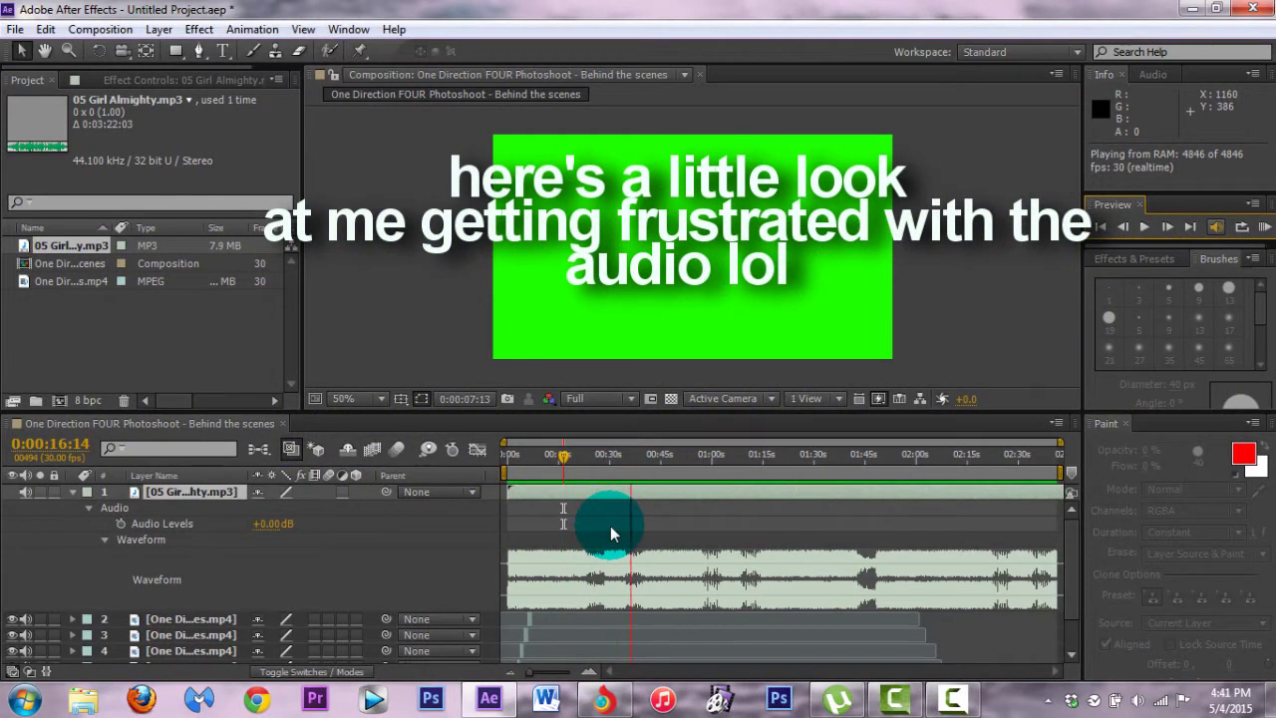
left_click_drag(510, 491, 688, 504)
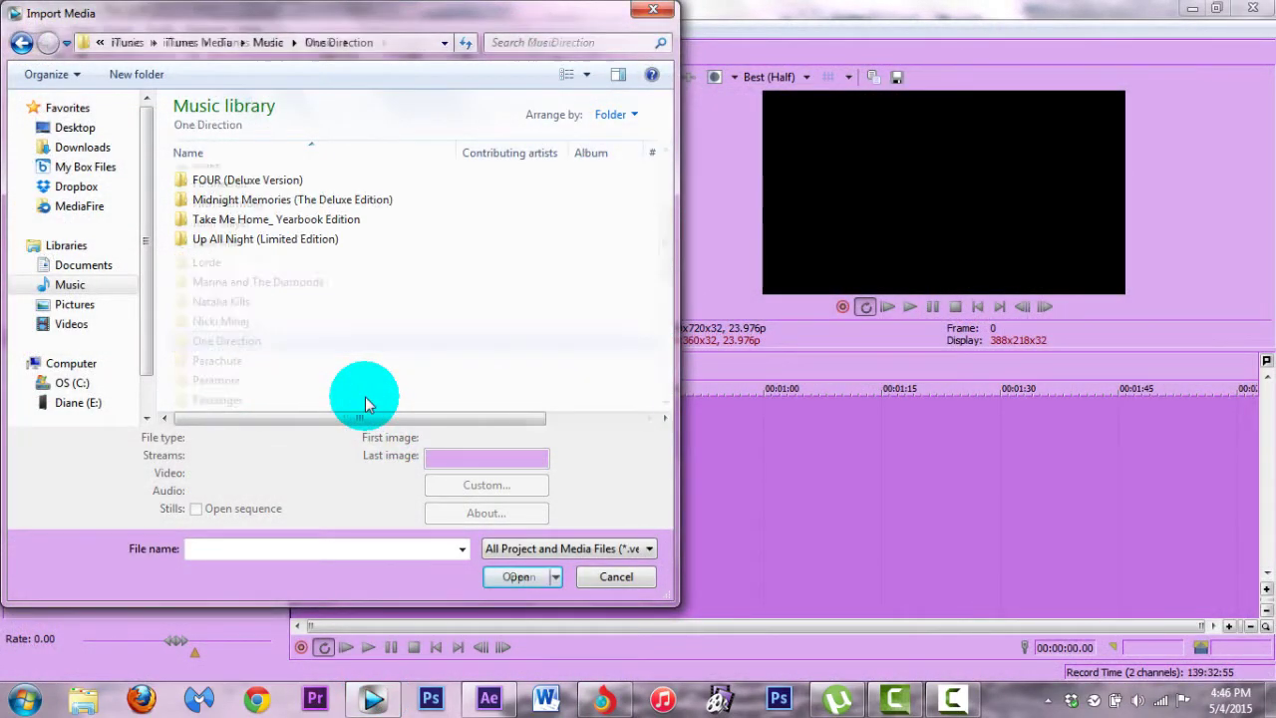
In Vegas Pro, open 05 Girl Almighty from the One Direction FOUR folder and name the render 'girl almighty'
double_click(227, 199)
left_click(284, 256)
left_click(523, 576)
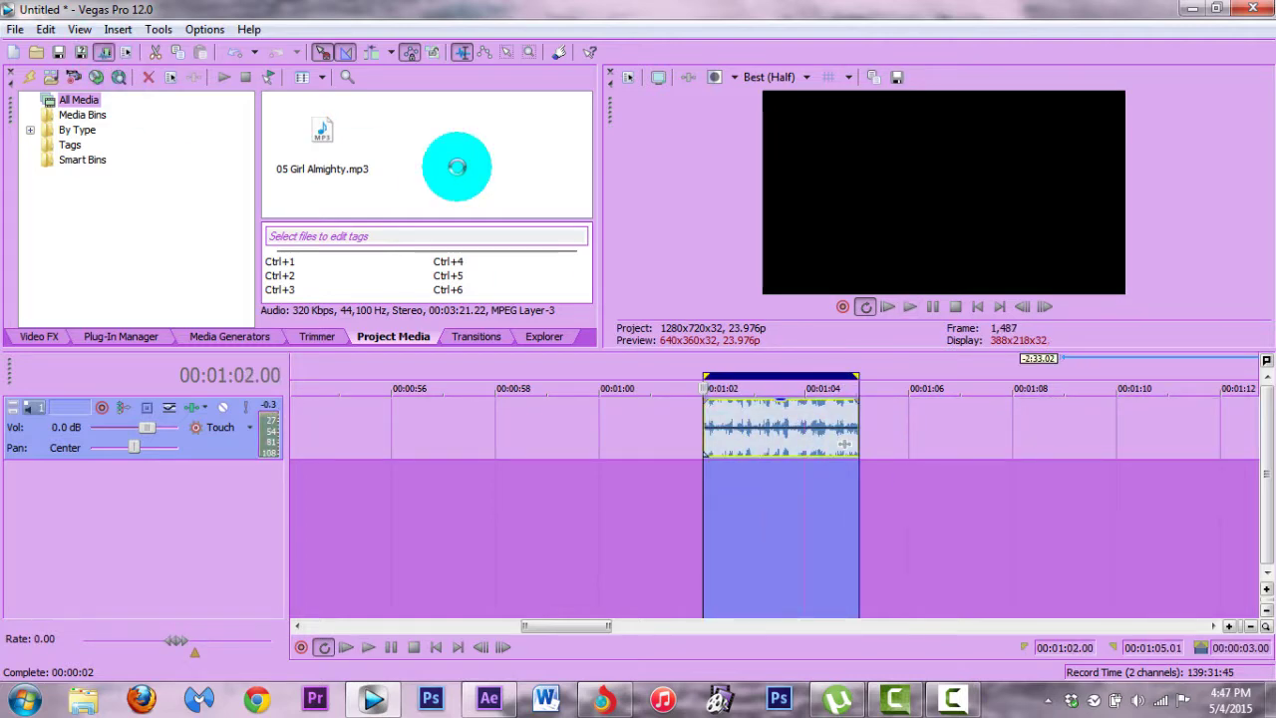
type("girl almighty")
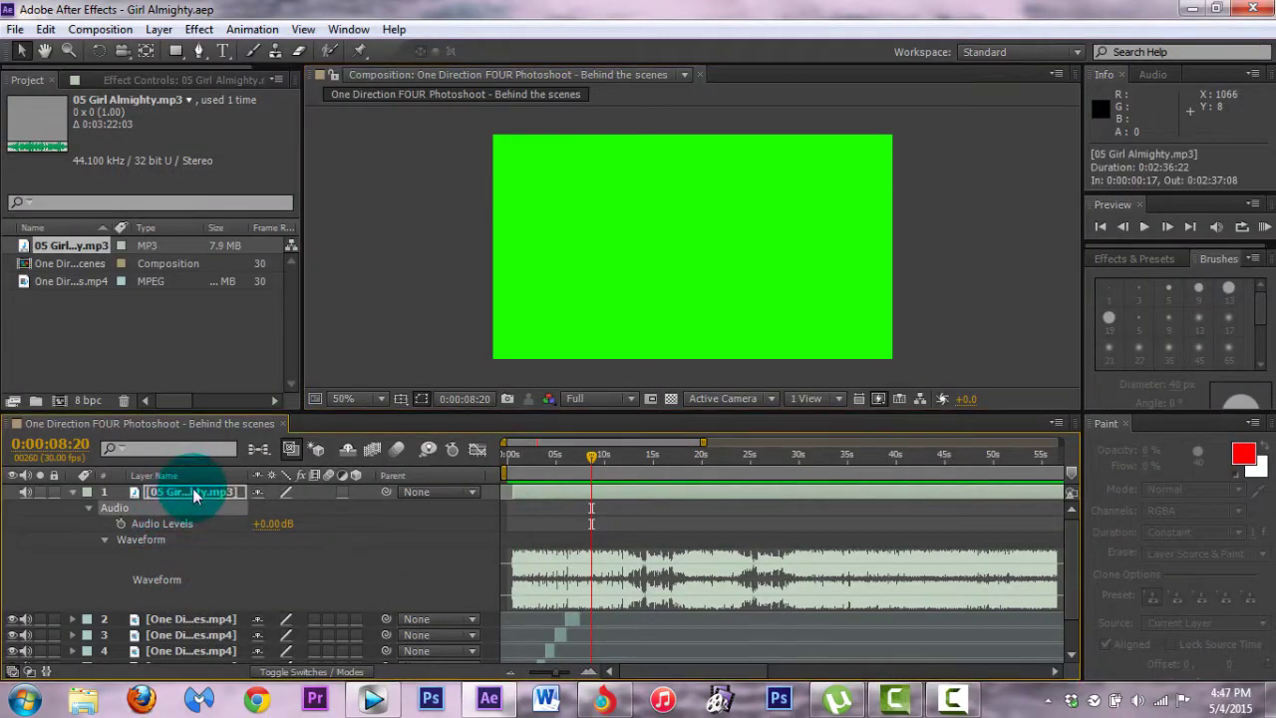
Delete the full-length song layer and import girl almighty.mp3 from the Videos > Vines folder
left_click(192, 488)
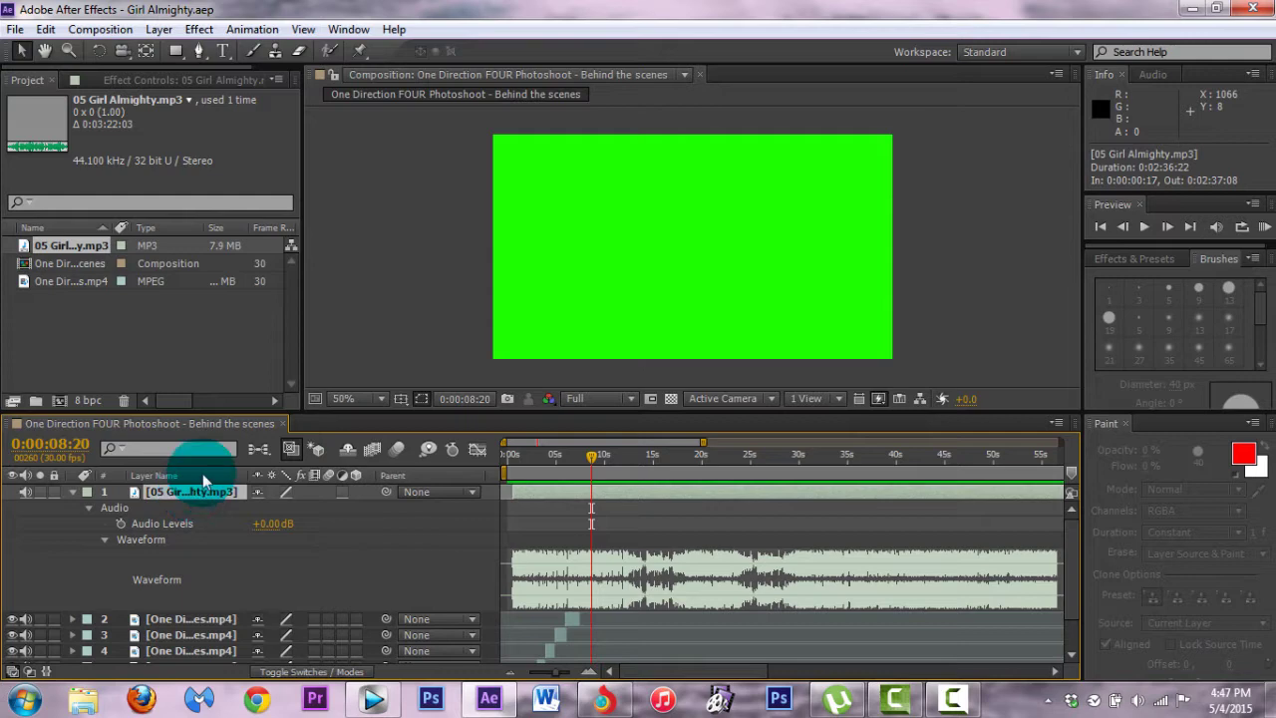
key("Delete")
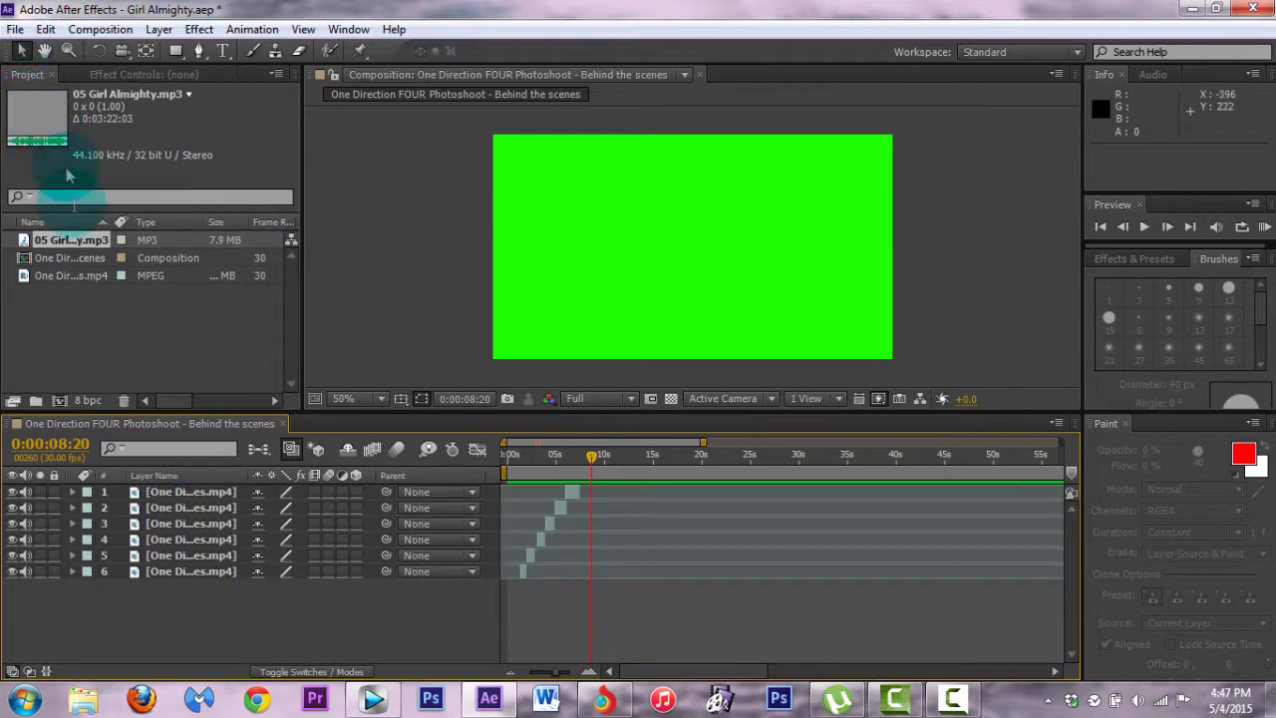
left_click(73, 278)
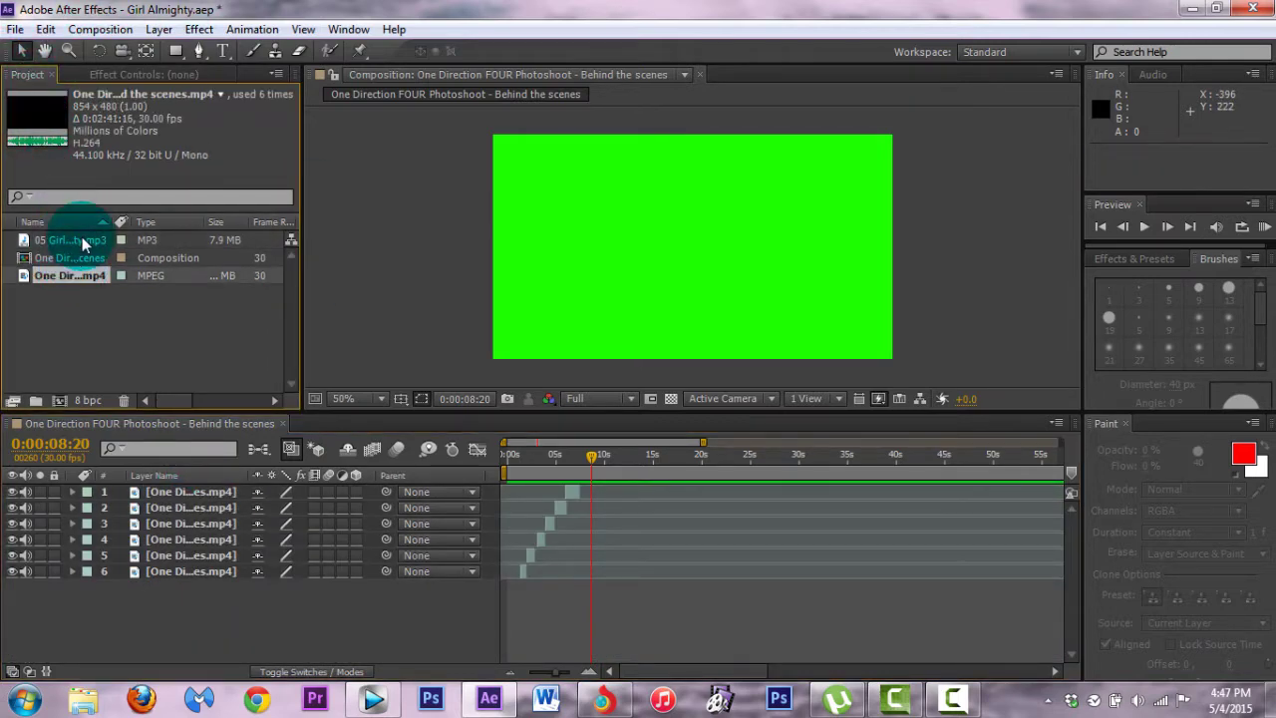
double_click(107, 310)
double_click(350, 176)
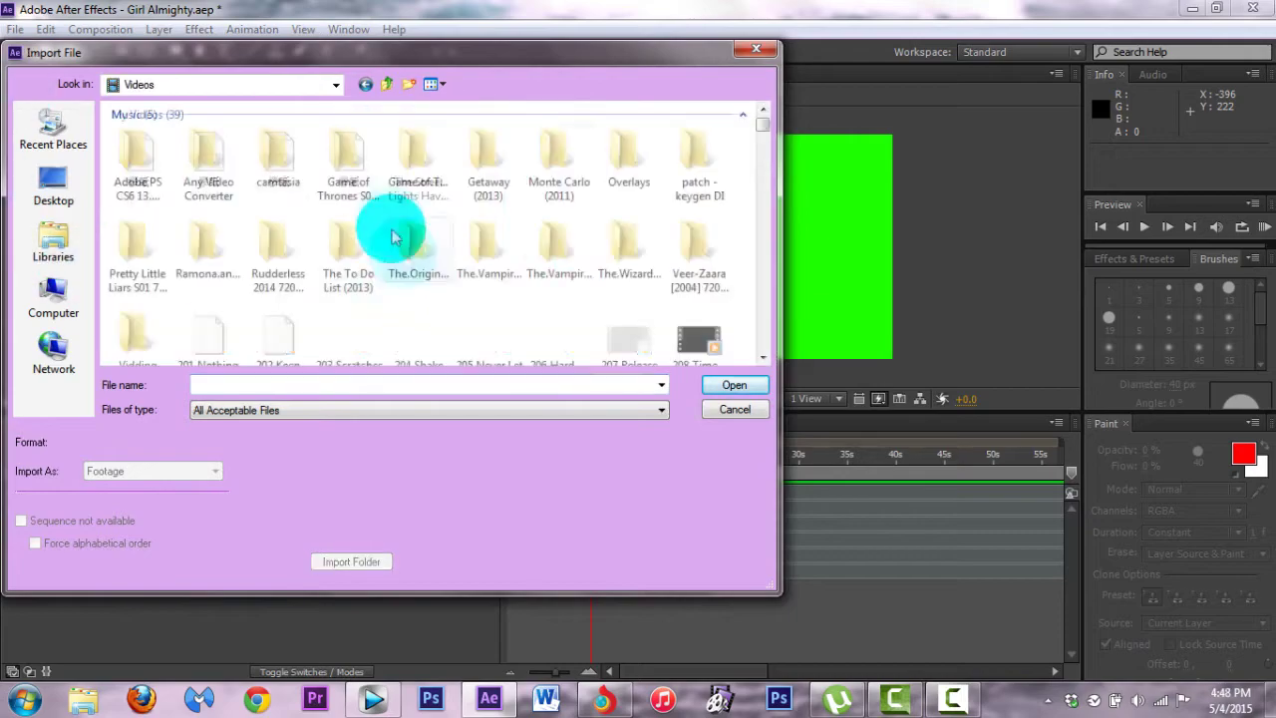
double_click(527, 129)
left_click_drag(762, 125, 766, 190)
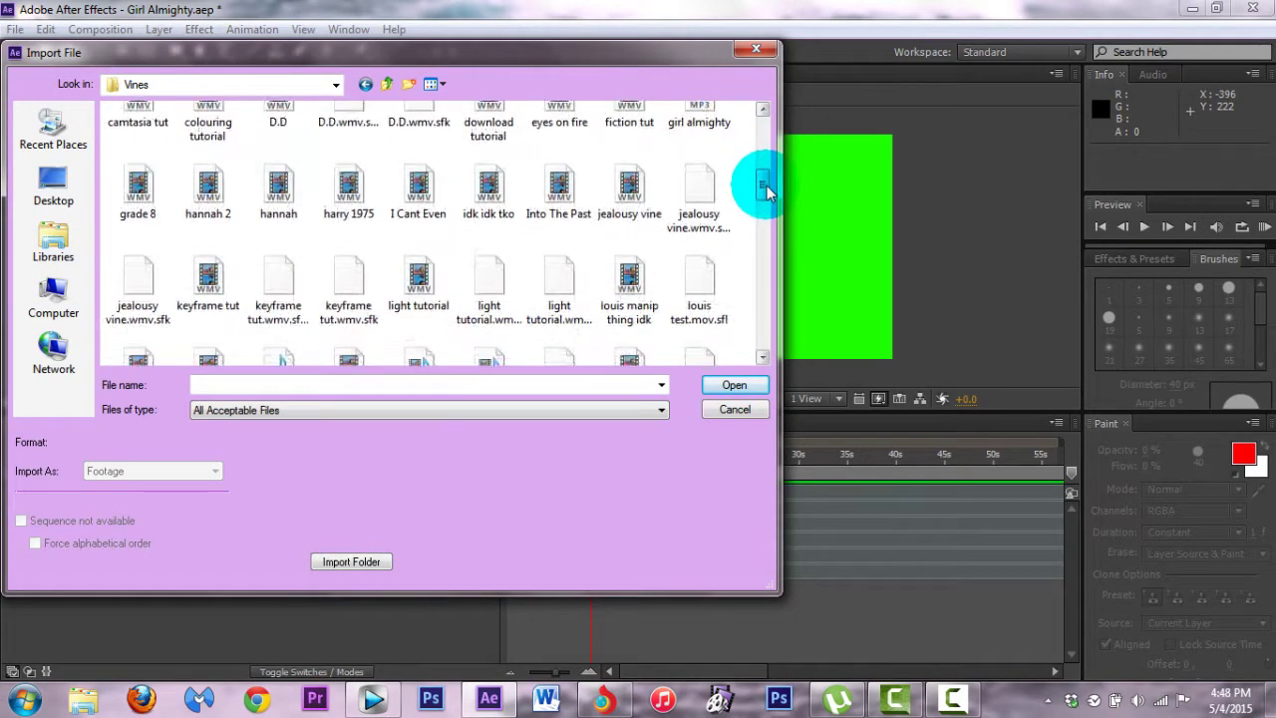
left_click(698, 115)
left_click(734, 385)
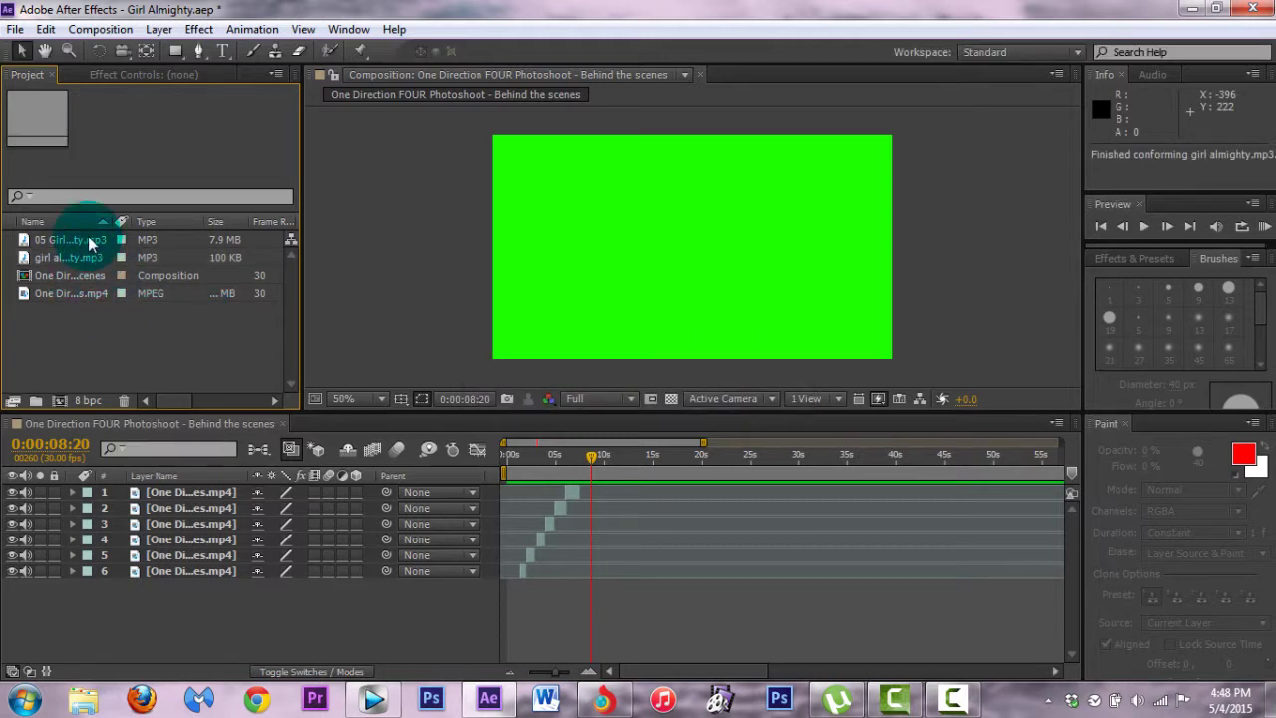
Remove 05 Girl Almighty.mp3 from the project and place girl almighty.mp3 as the top layer
key("Delete")
left_click(88, 240)
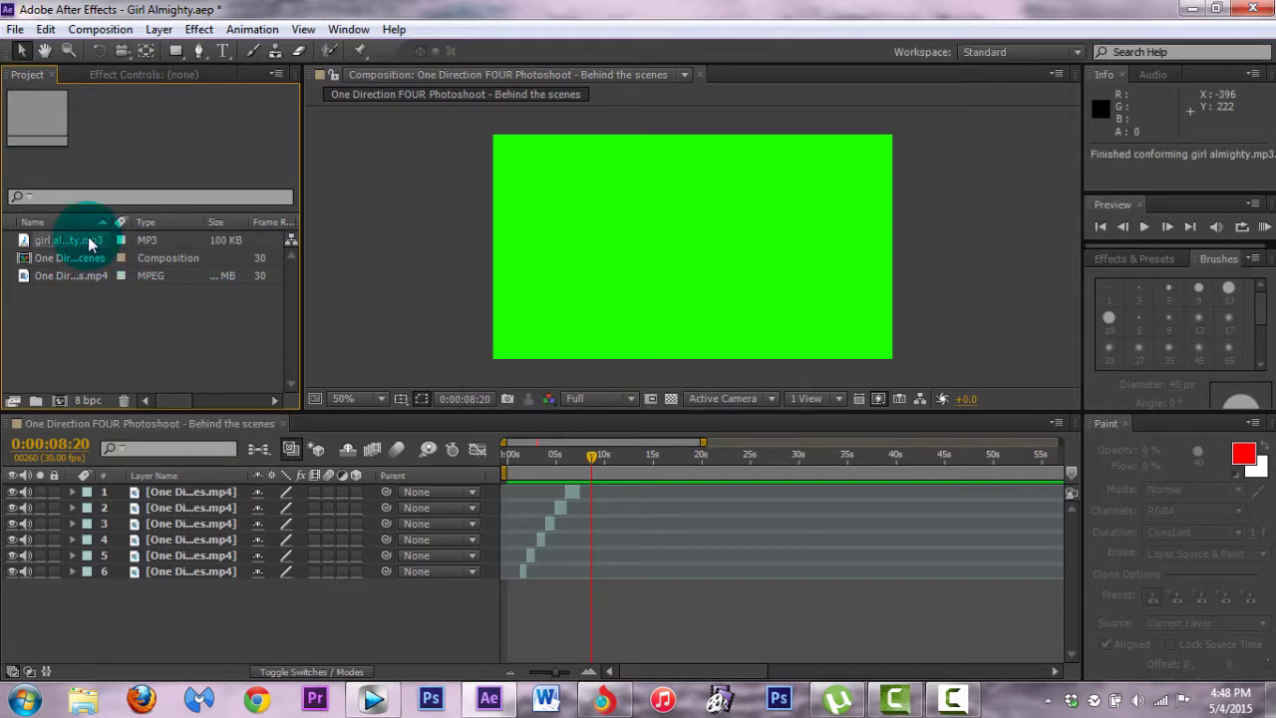
left_click(62, 239)
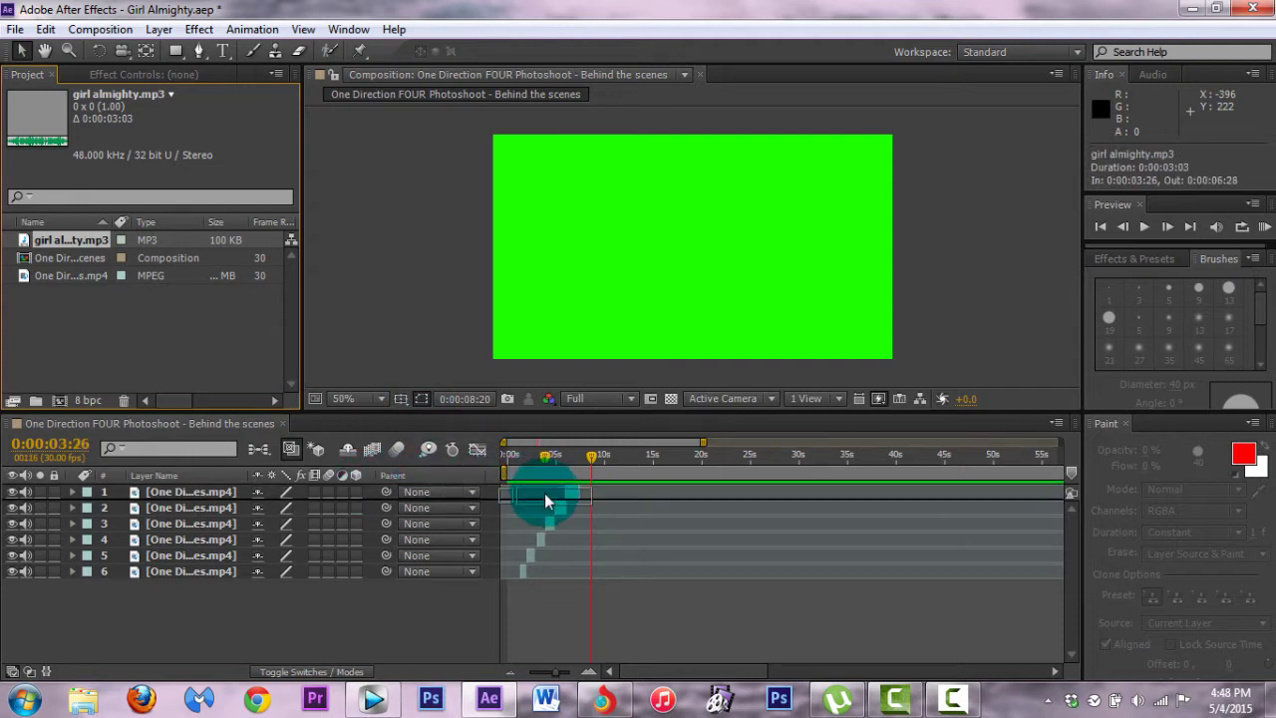
left_click_drag(545, 495, 545, 485)
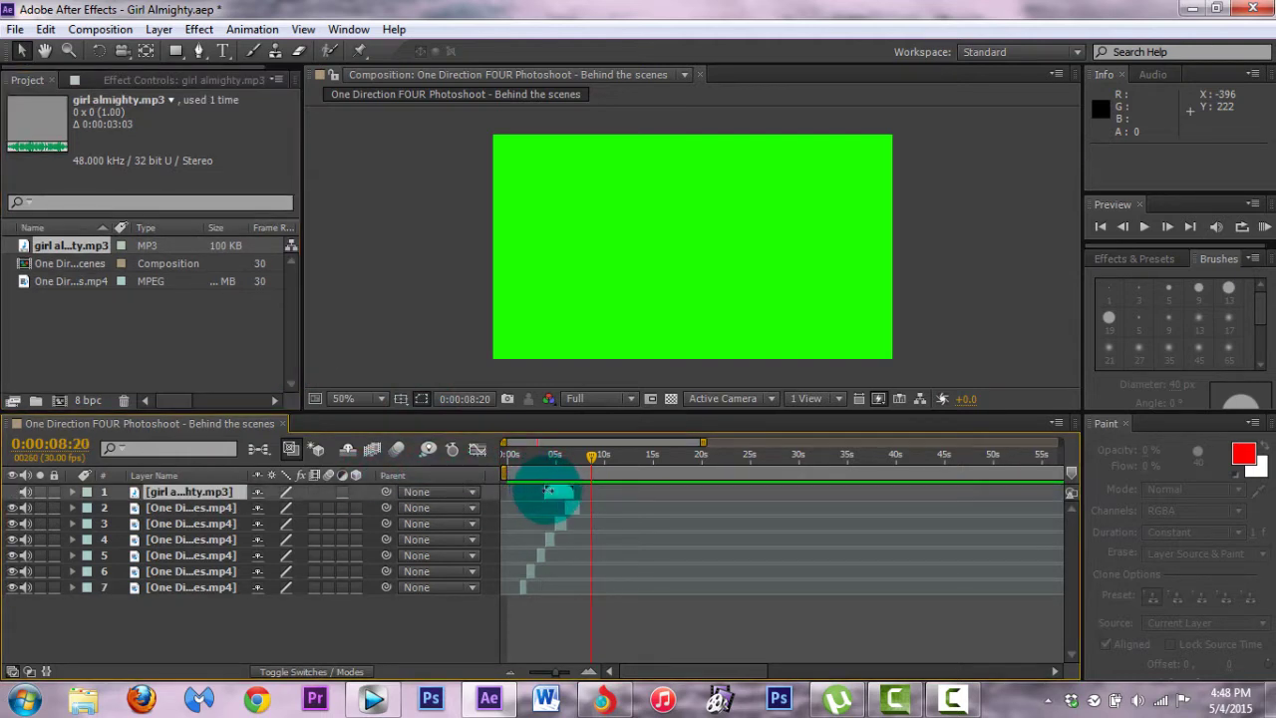
Shift clip layers 3 and 2 earlier to match the beats, then preview with audio
left_click(515, 488)
key("=")
left_click(573, 563)
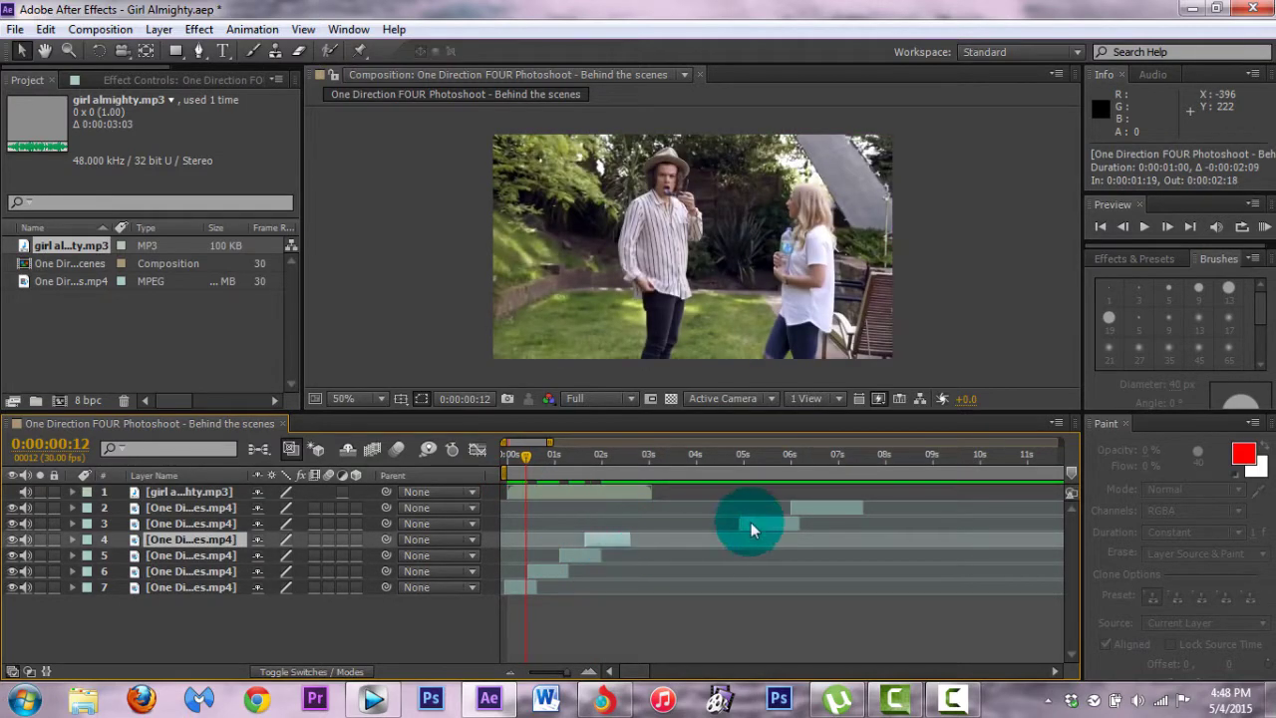
left_click_drag(750, 525, 637, 518)
left_click_drag(830, 509, 684, 517)
left_click_drag(526, 458, 508, 461)
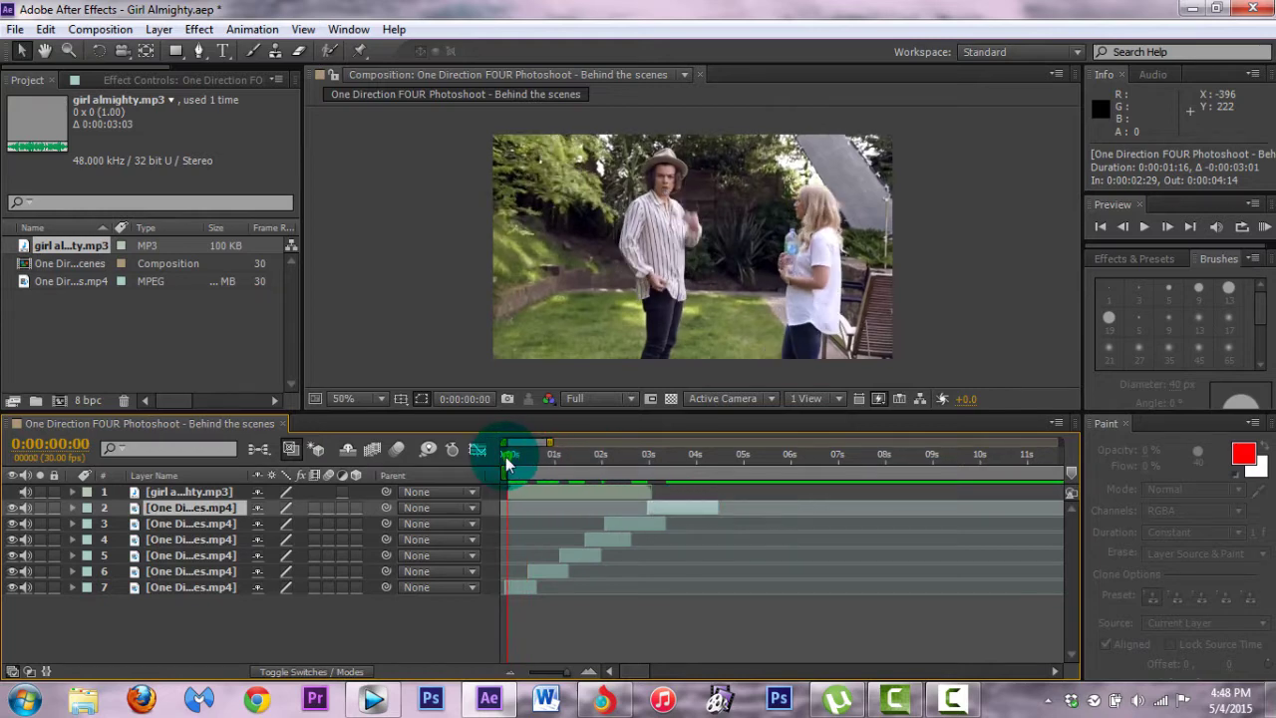
left_click(1264, 228)
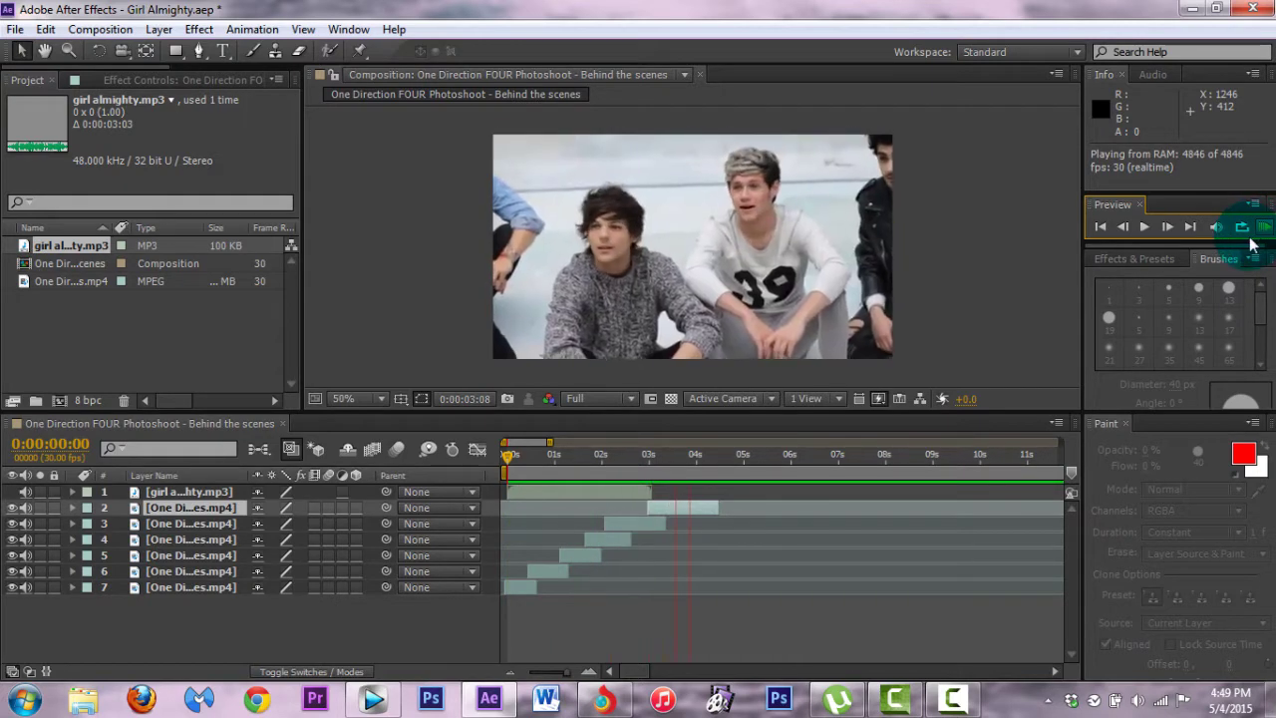
left_click(672, 507)
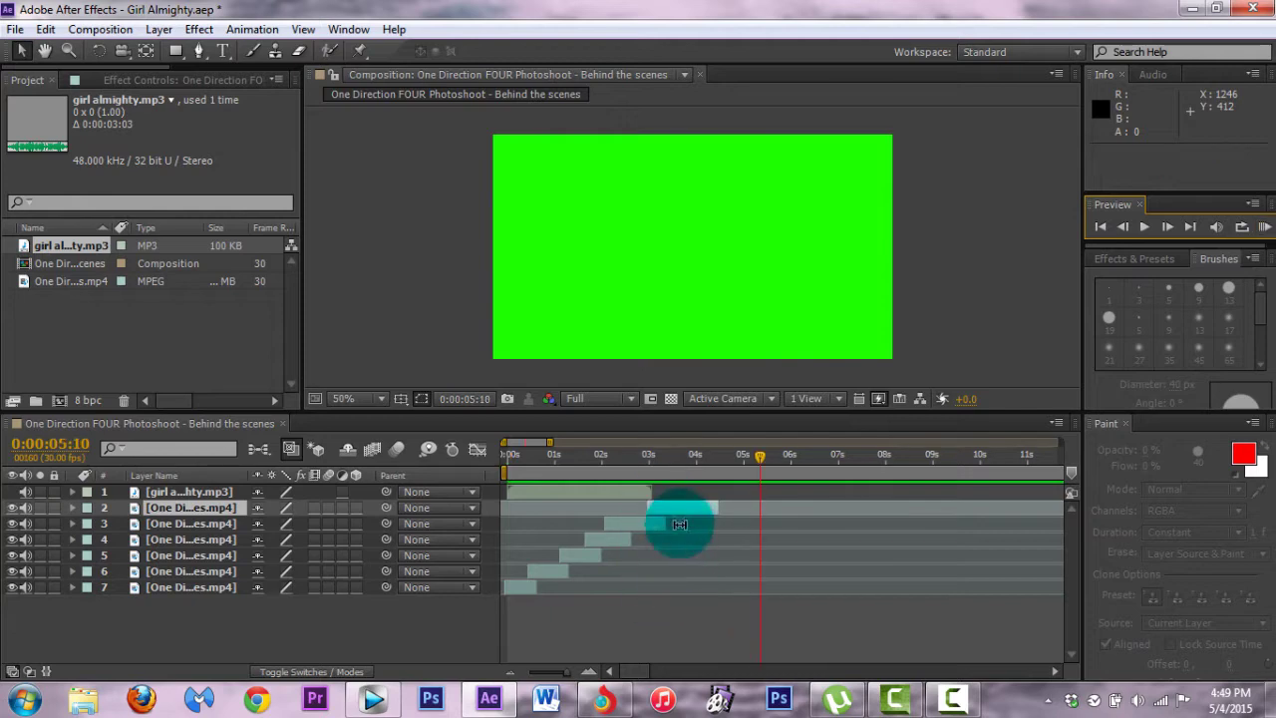
Pull the work area end in to 0:00:03:01 and start layer 7 at 0:00:00:01
left_click_drag(573, 678, 523, 675)
left_click_drag(1055, 470, 516, 489)
left_click_drag(555, 671, 599, 670)
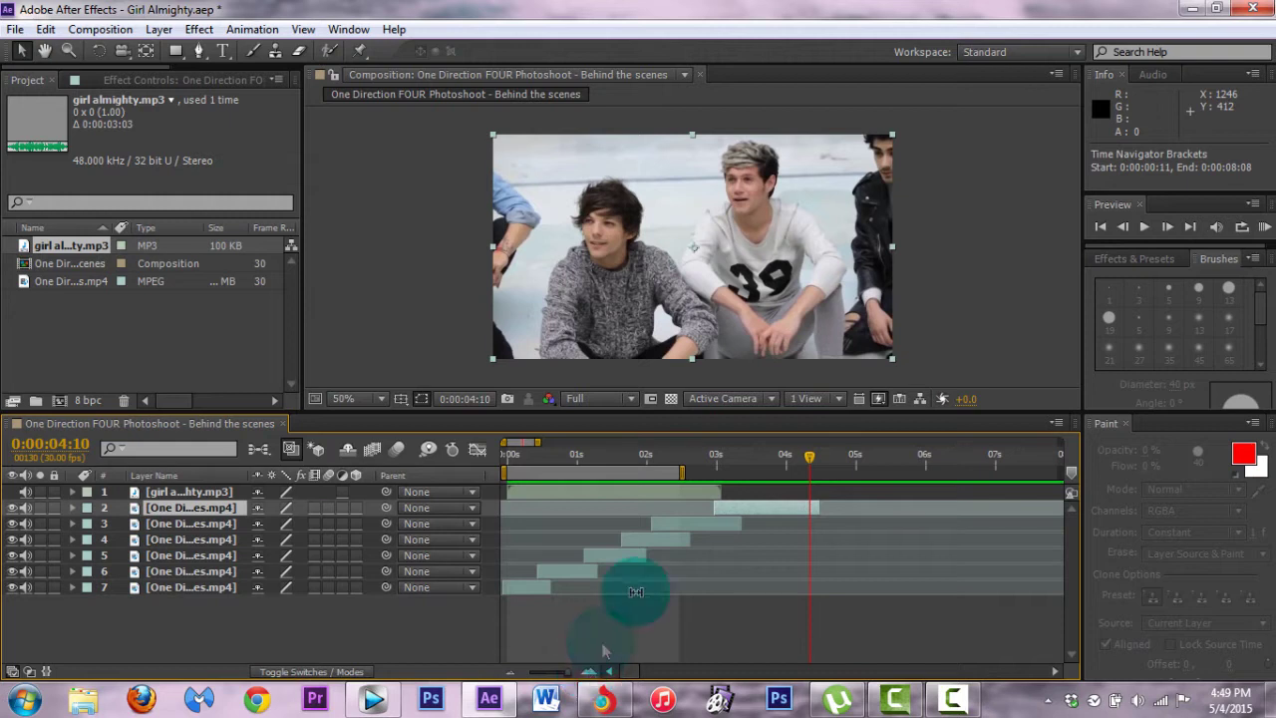
left_click_drag(674, 479, 709, 474)
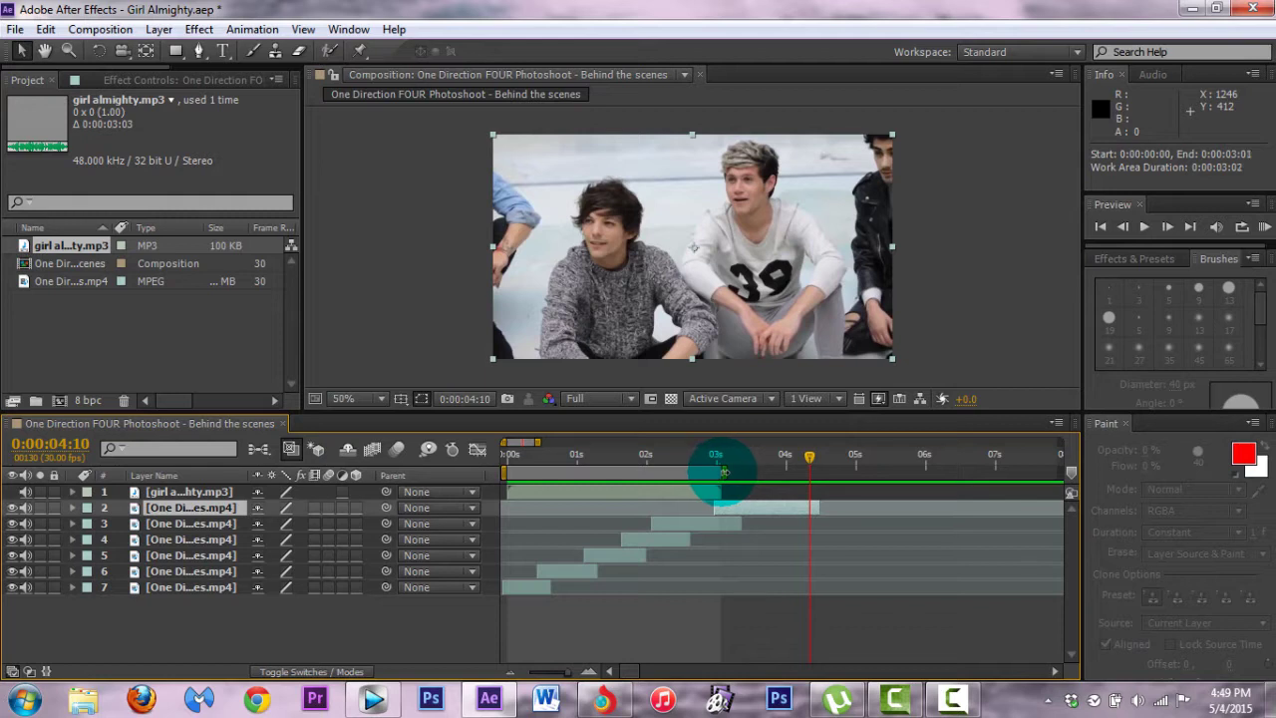
left_click(817, 489)
left_click(563, 589)
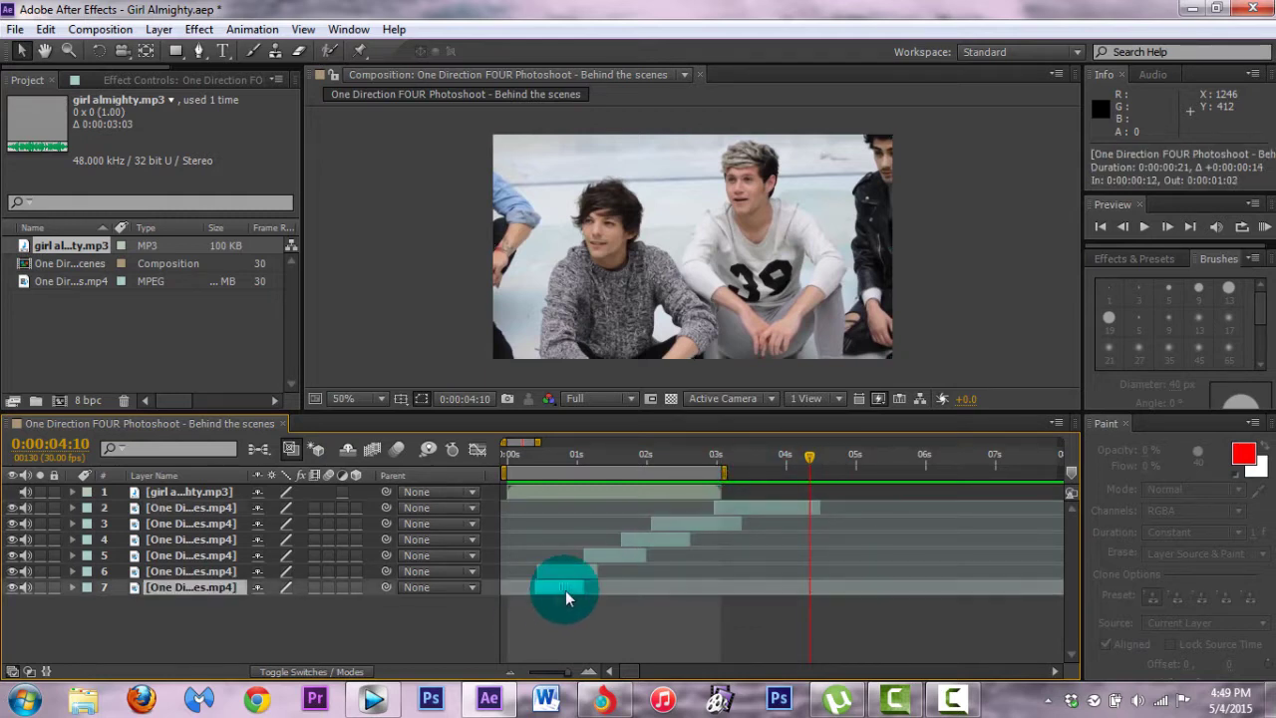
left_click(524, 592)
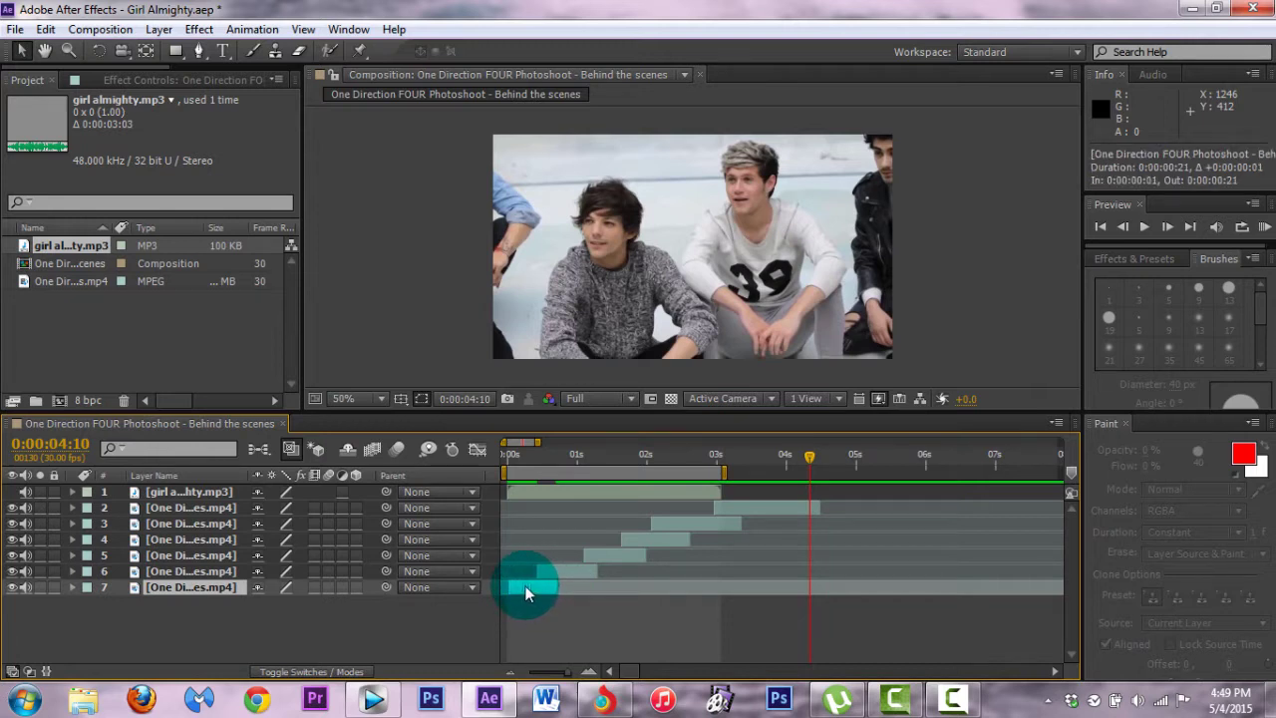
left_click_drag(528, 585, 557, 573)
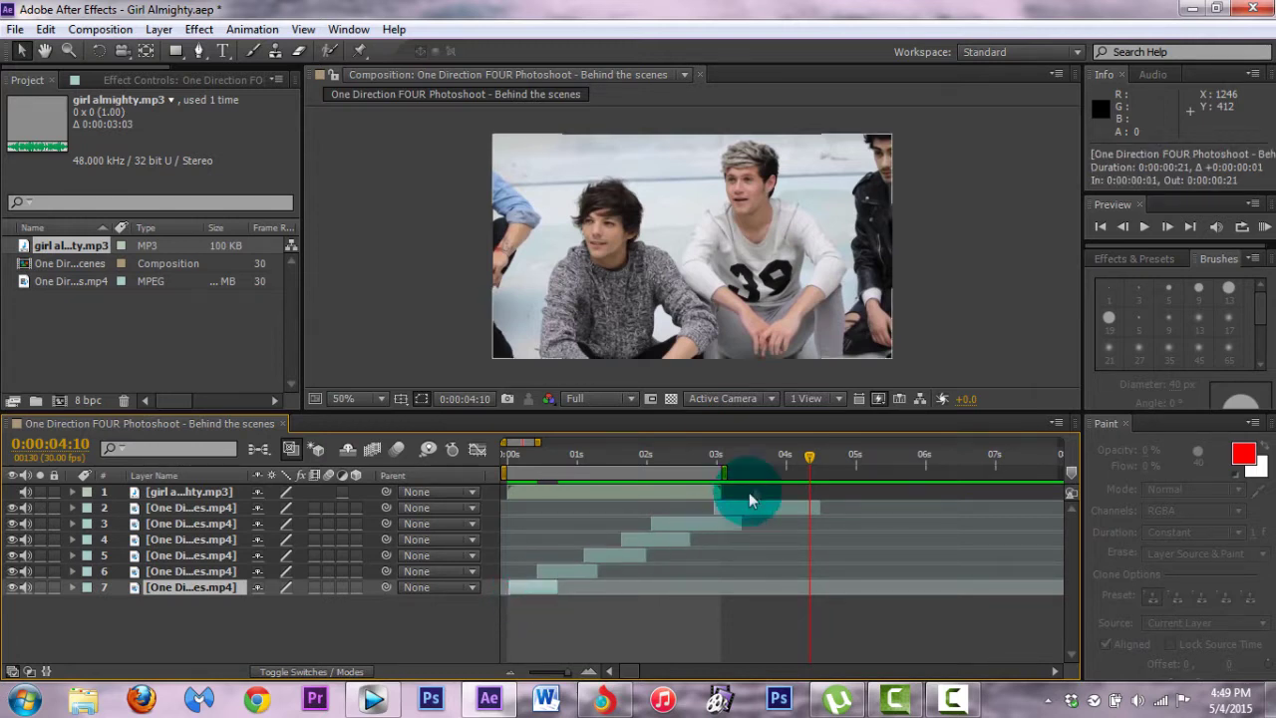
Reveal the girl almighty.mp3 waveform, return to the start, and RAM-preview all 92 frames
left_click(73, 493)
left_click(89, 508)
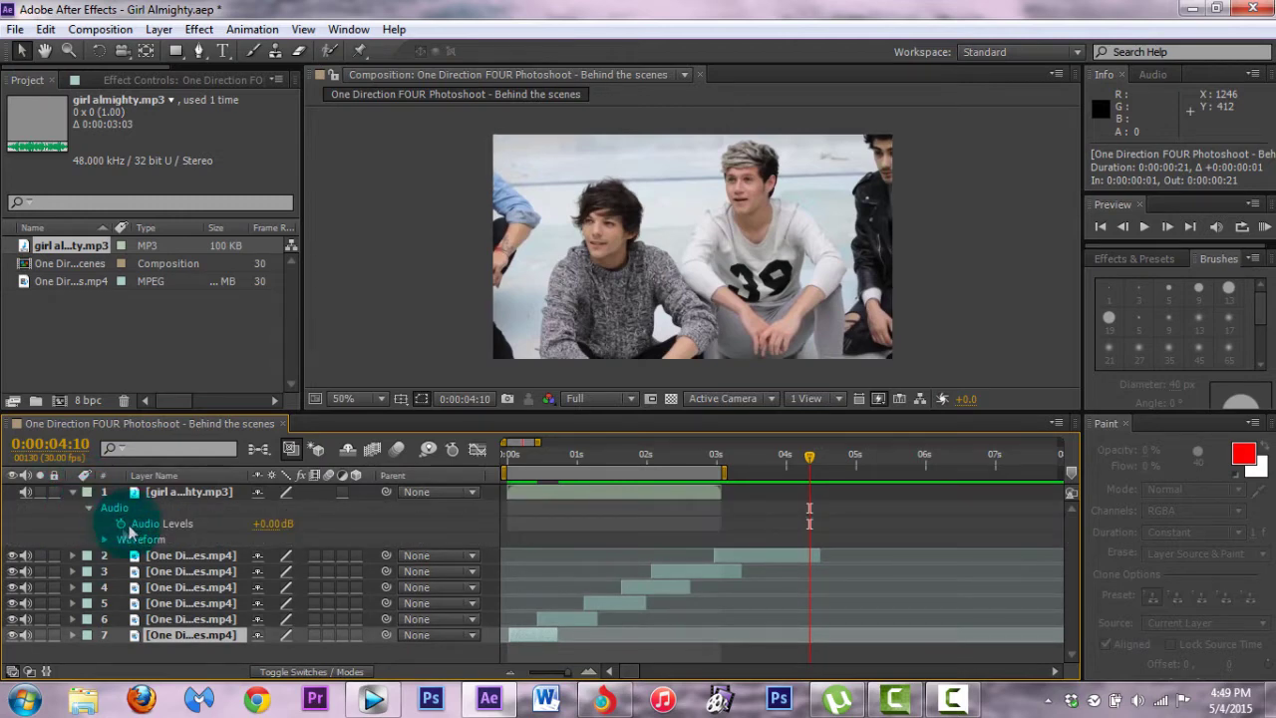
left_click(105, 539)
left_click_drag(809, 456, 510, 484)
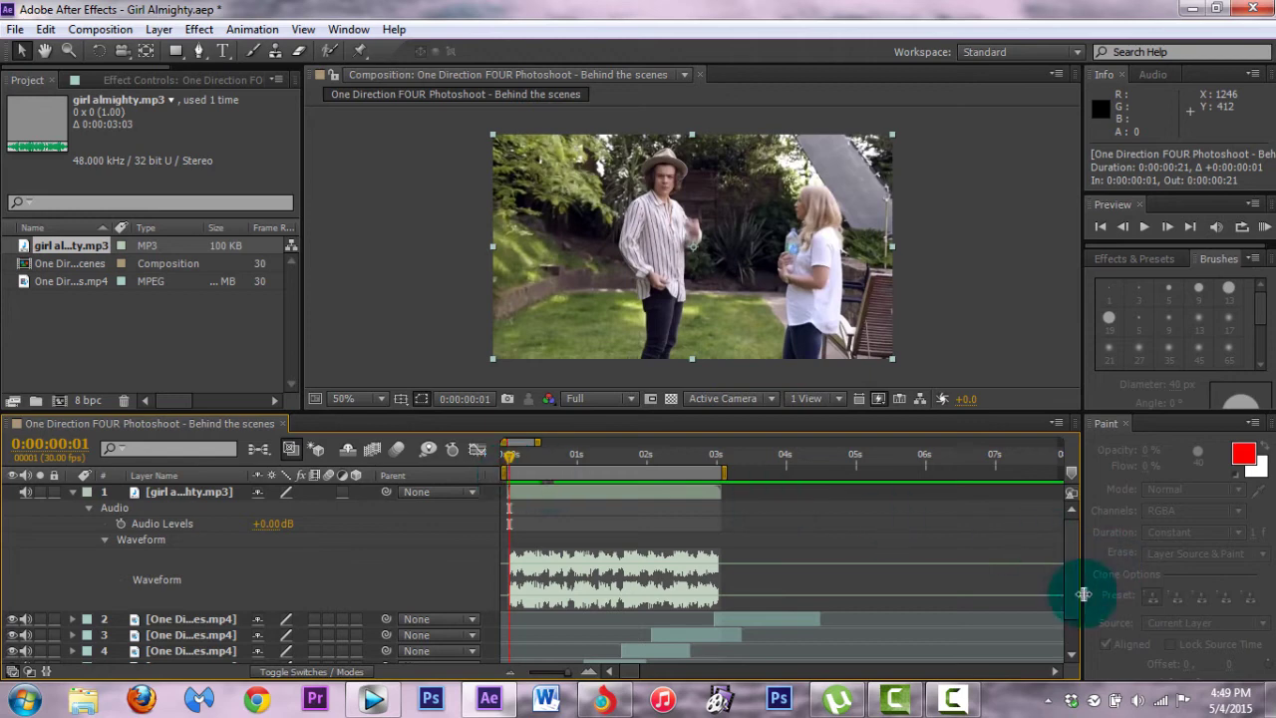
scroll(1070, 603, "down", 1)
left_click_drag(558, 672, 574, 680)
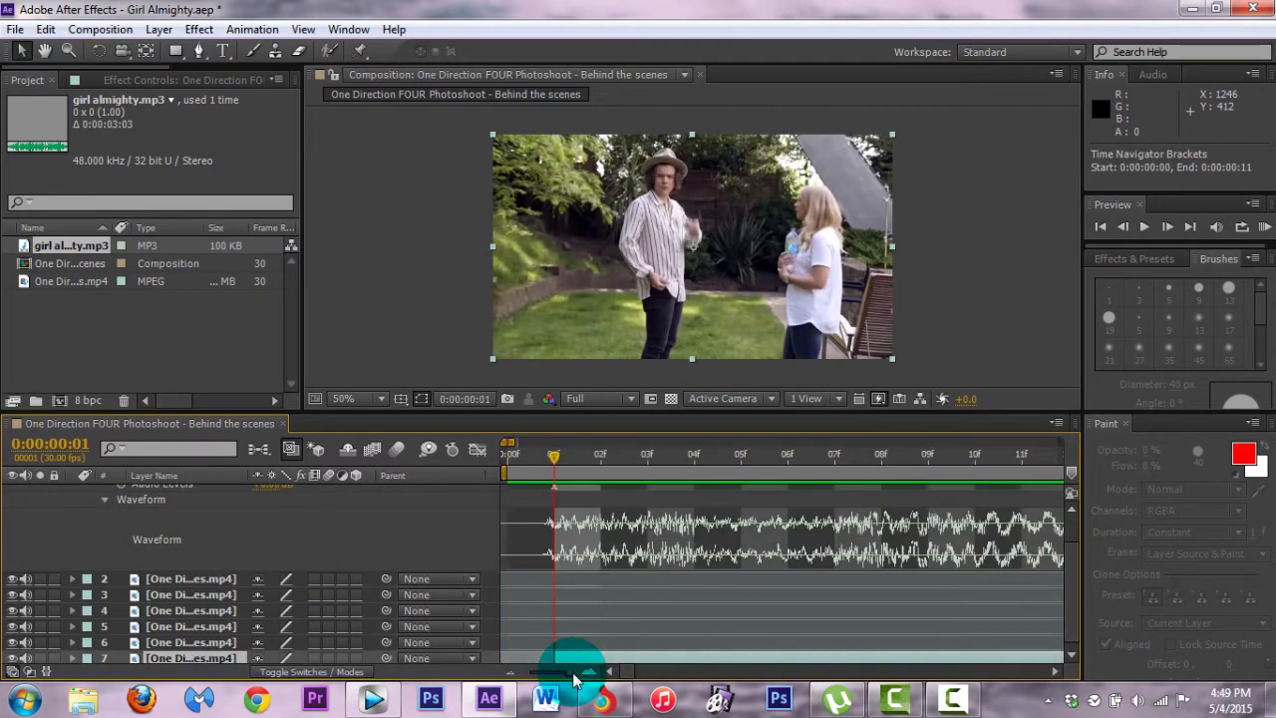
left_click(571, 675)
left_click(583, 500)
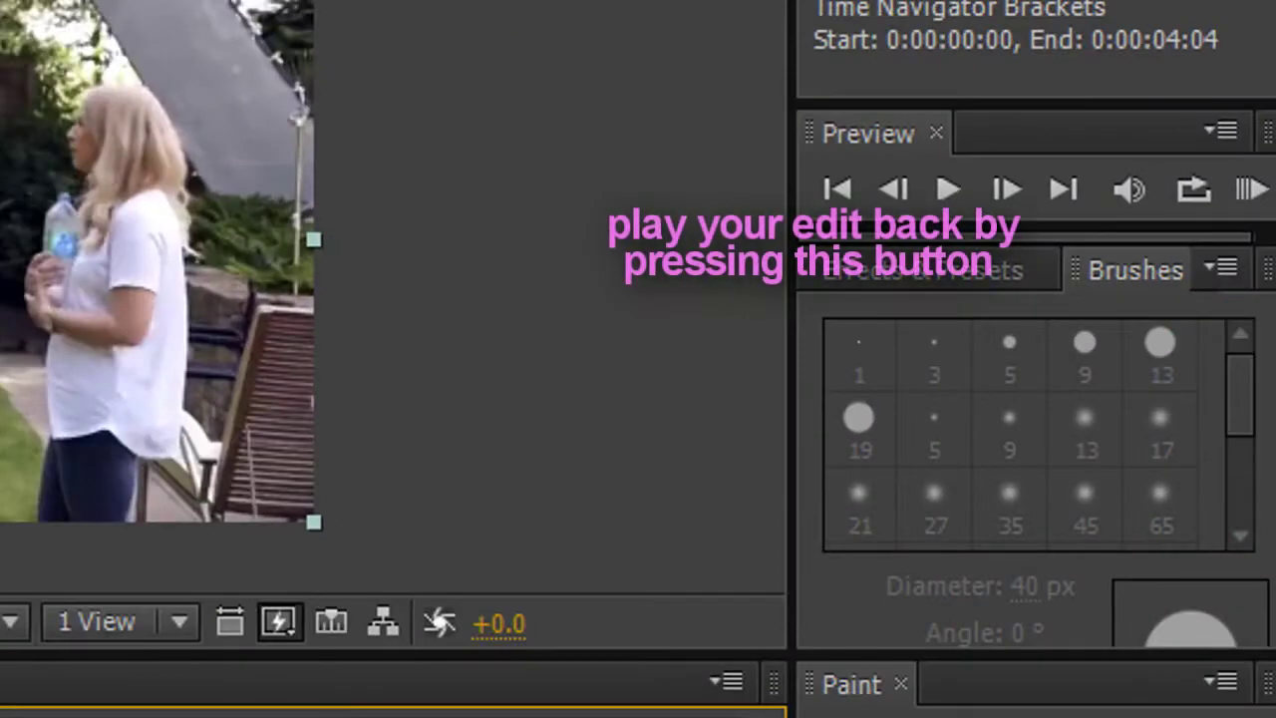
left_click(1262, 228)
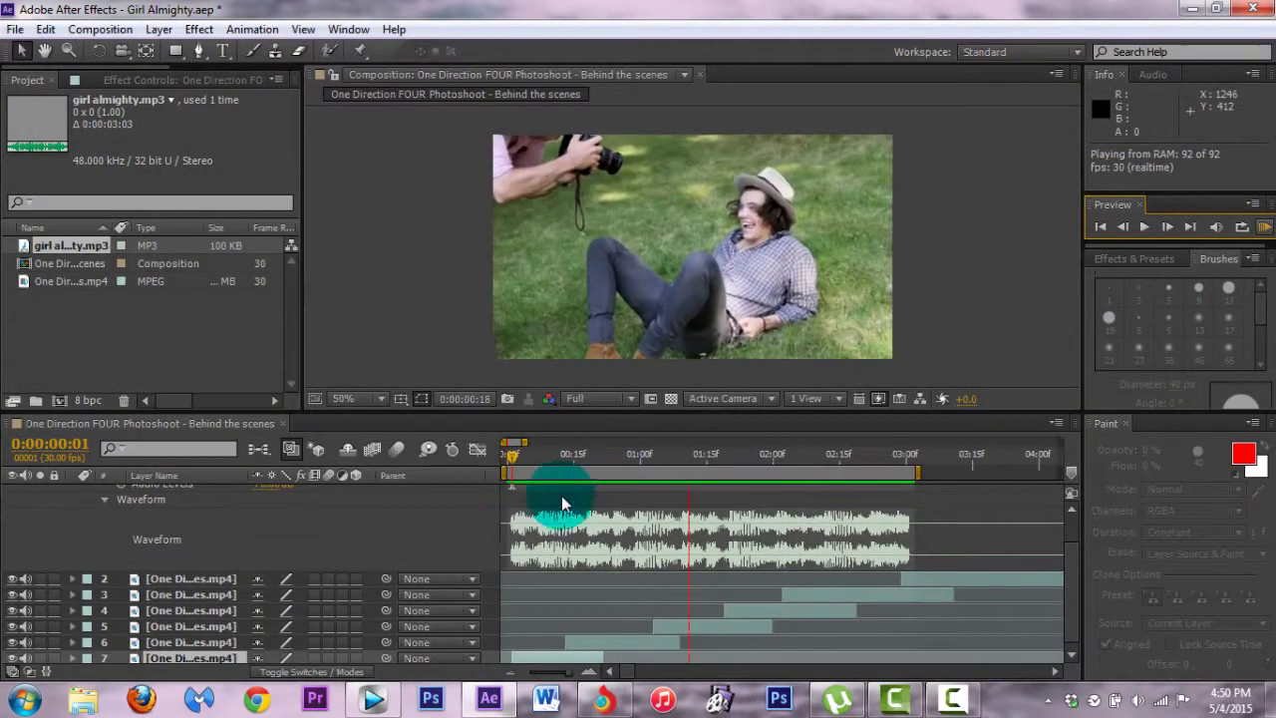
Stop playback, set the work area start, and move the time indicator to frame 16
left_click(510, 477)
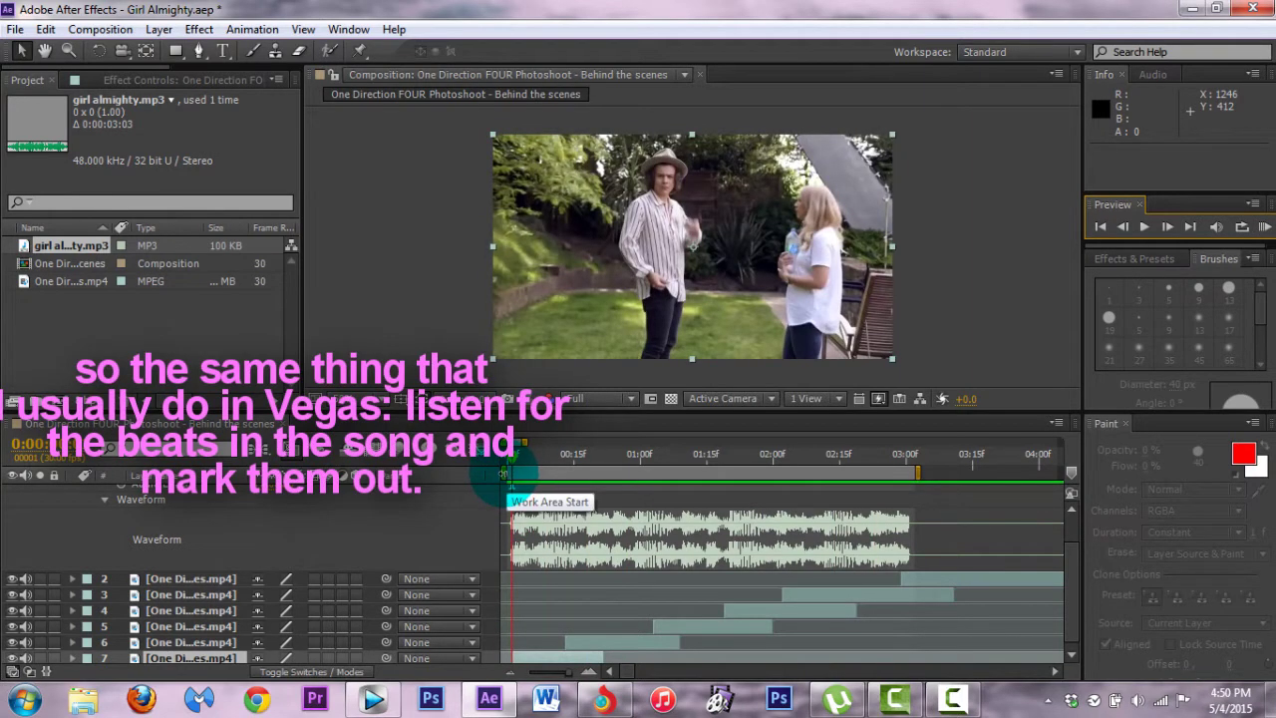
left_click_drag(503, 471, 508, 474)
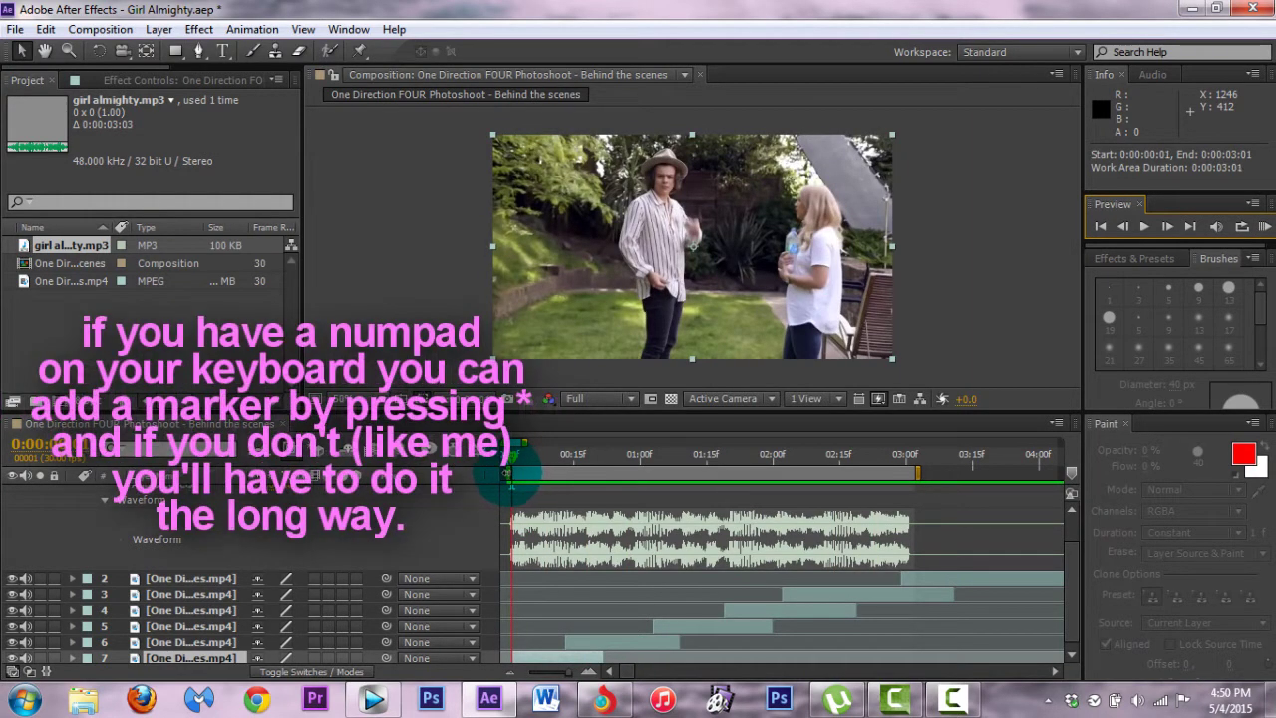
left_click(509, 472)
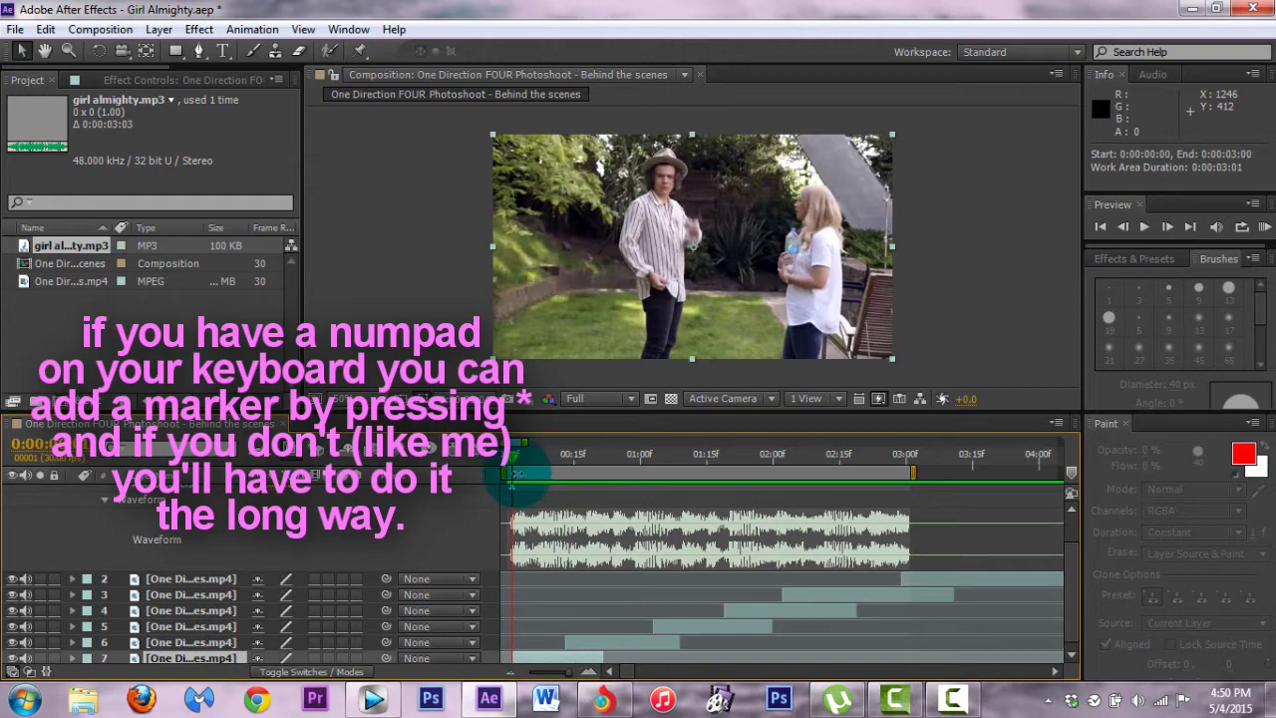
left_click_drag(515, 471, 583, 469)
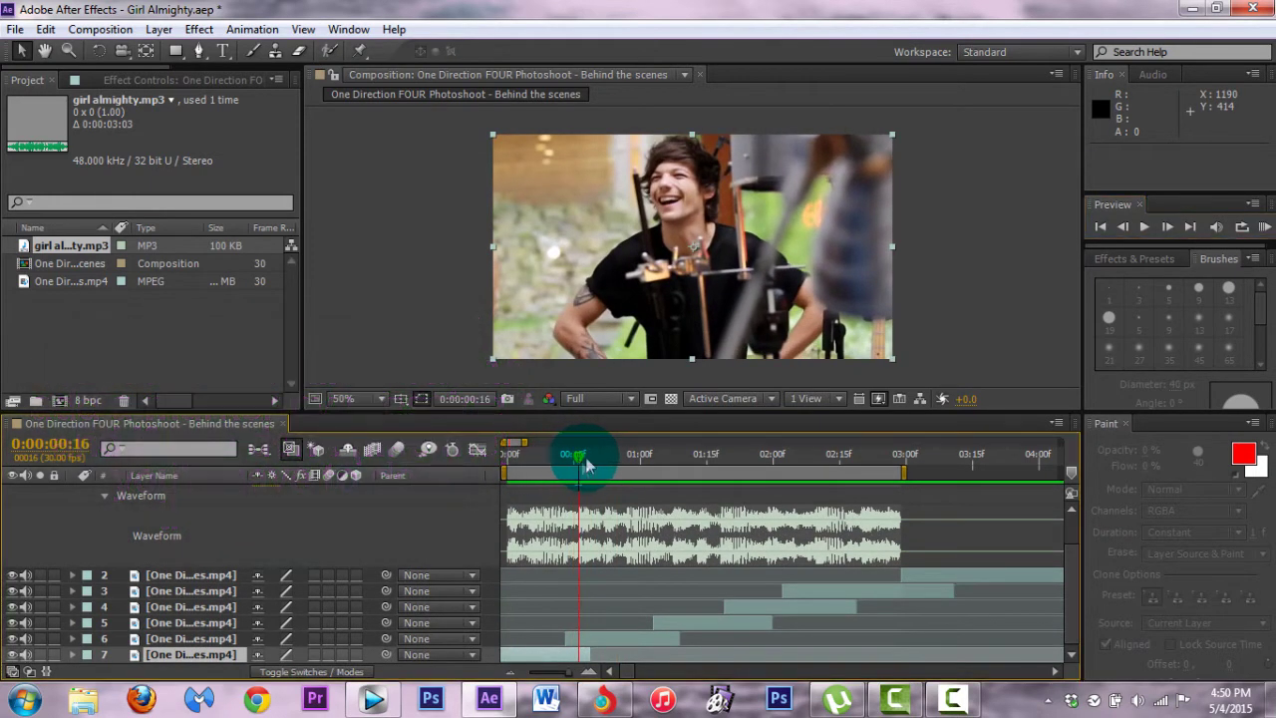
Add a marker at frame 16, then delete the one that landed on the video layer
left_click(158, 28)
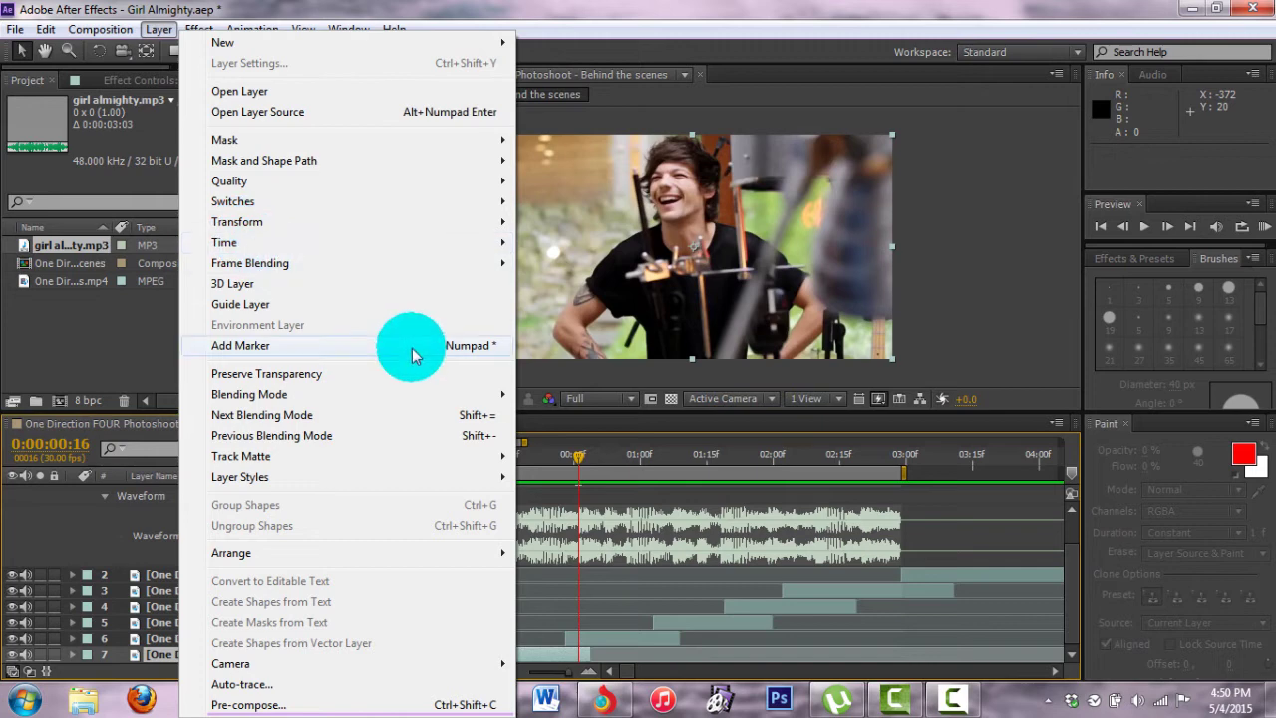
left_click(412, 354)
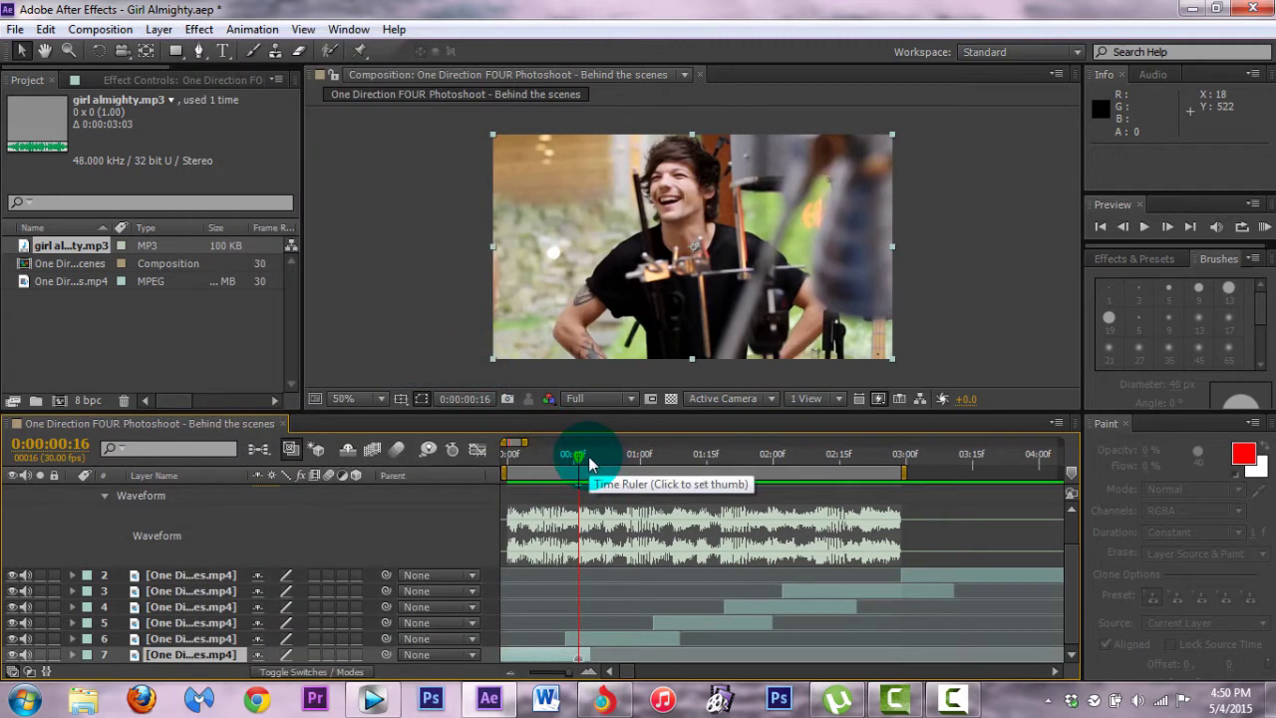
right_click(578, 655)
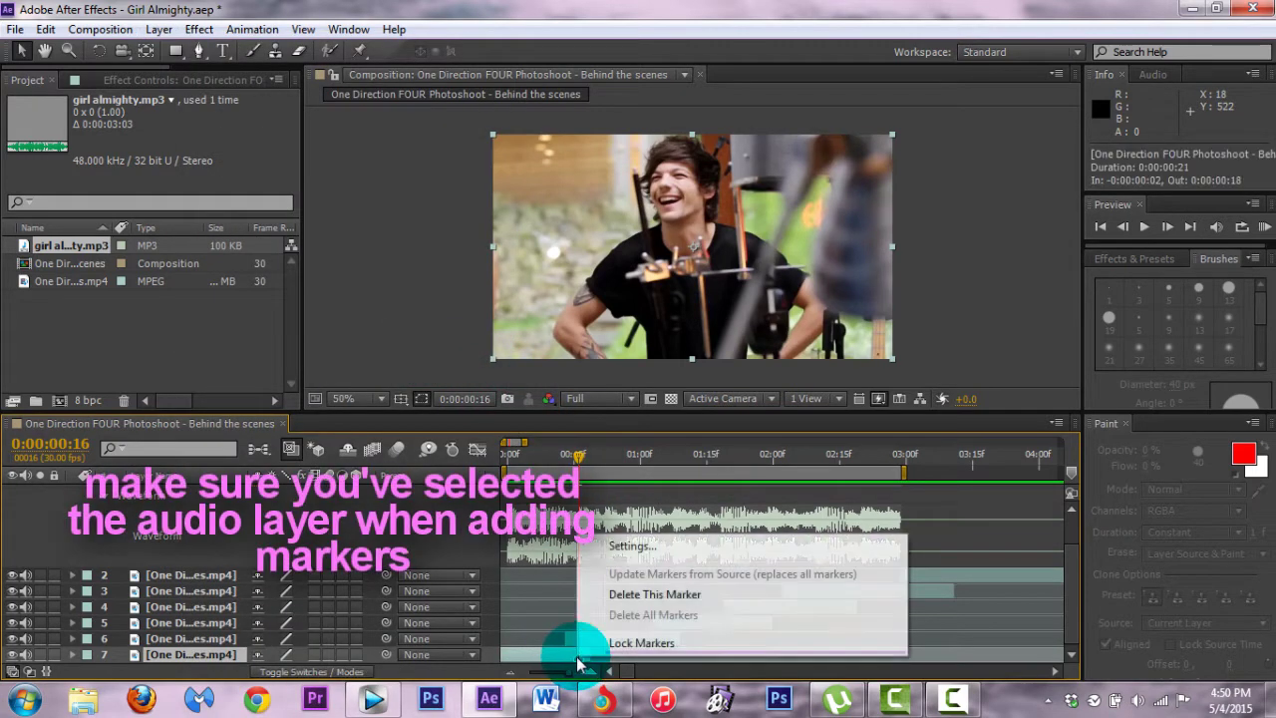
left_click(628, 596)
left_click_drag(1074, 566, 1080, 516)
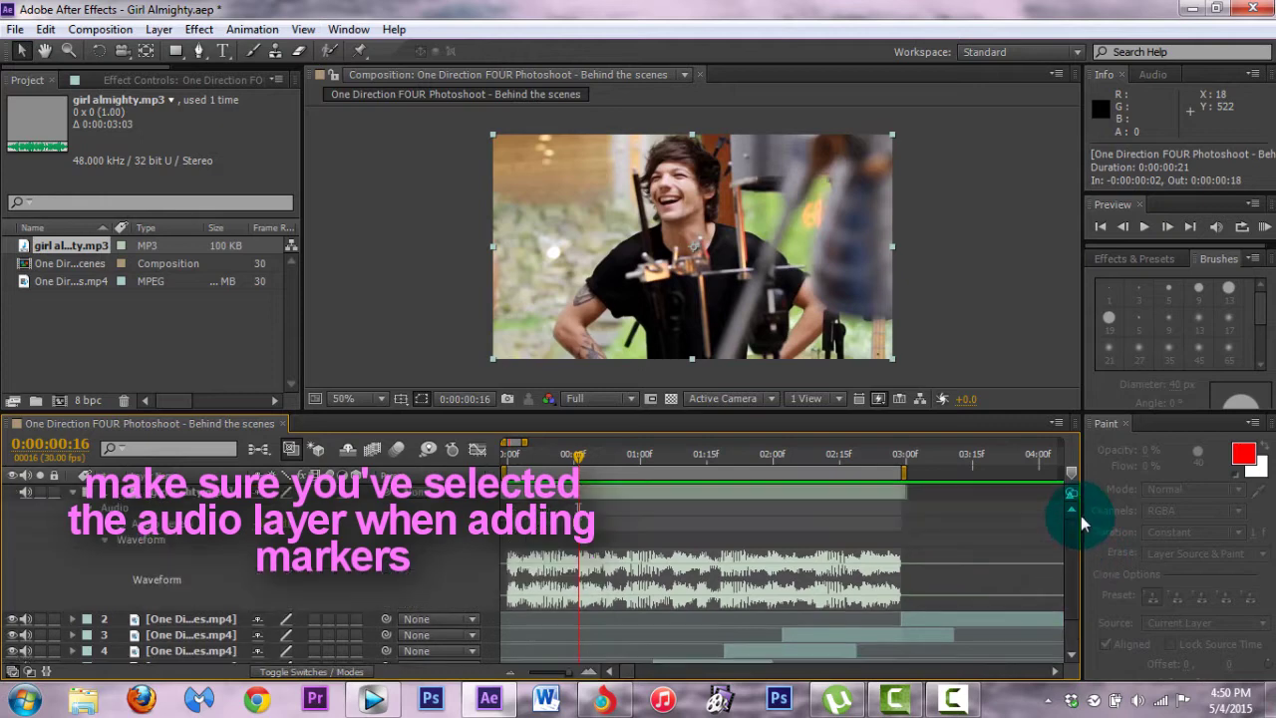
Add a beat marker at 0:00:00:16 on girl almighty.mp3 and preview to check the beat
left_click(588, 495)
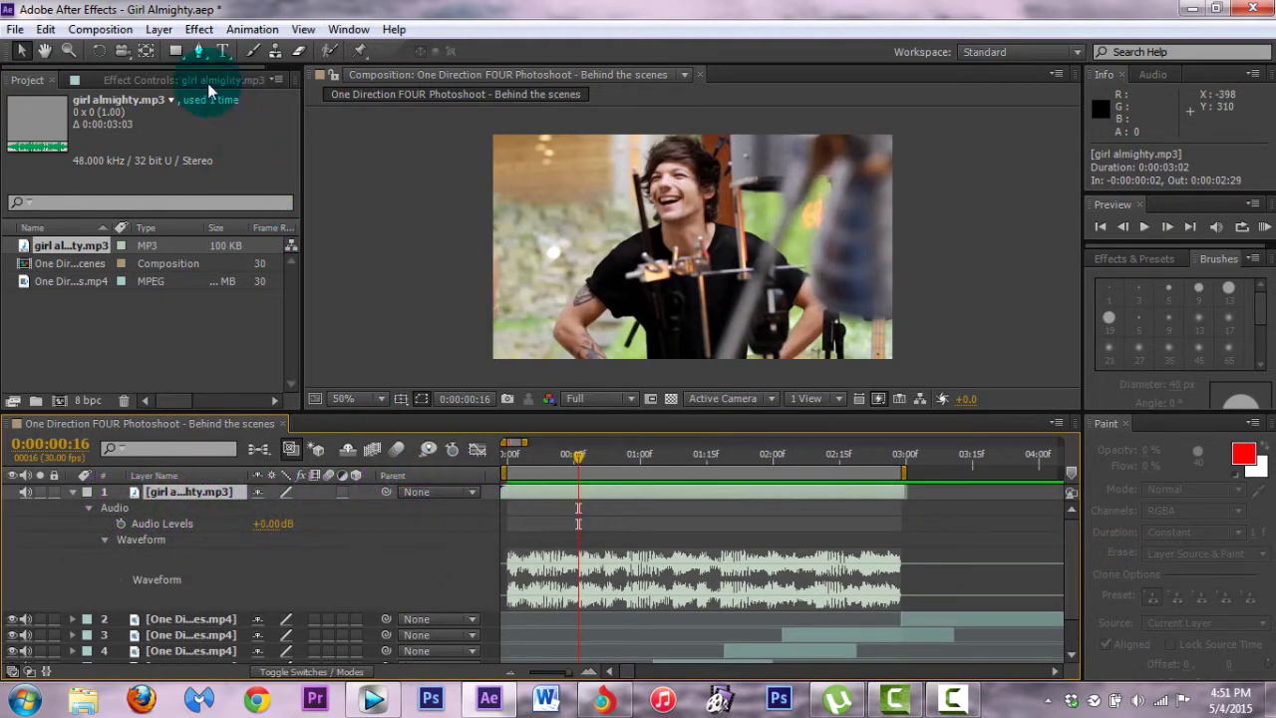
left_click(156, 29)
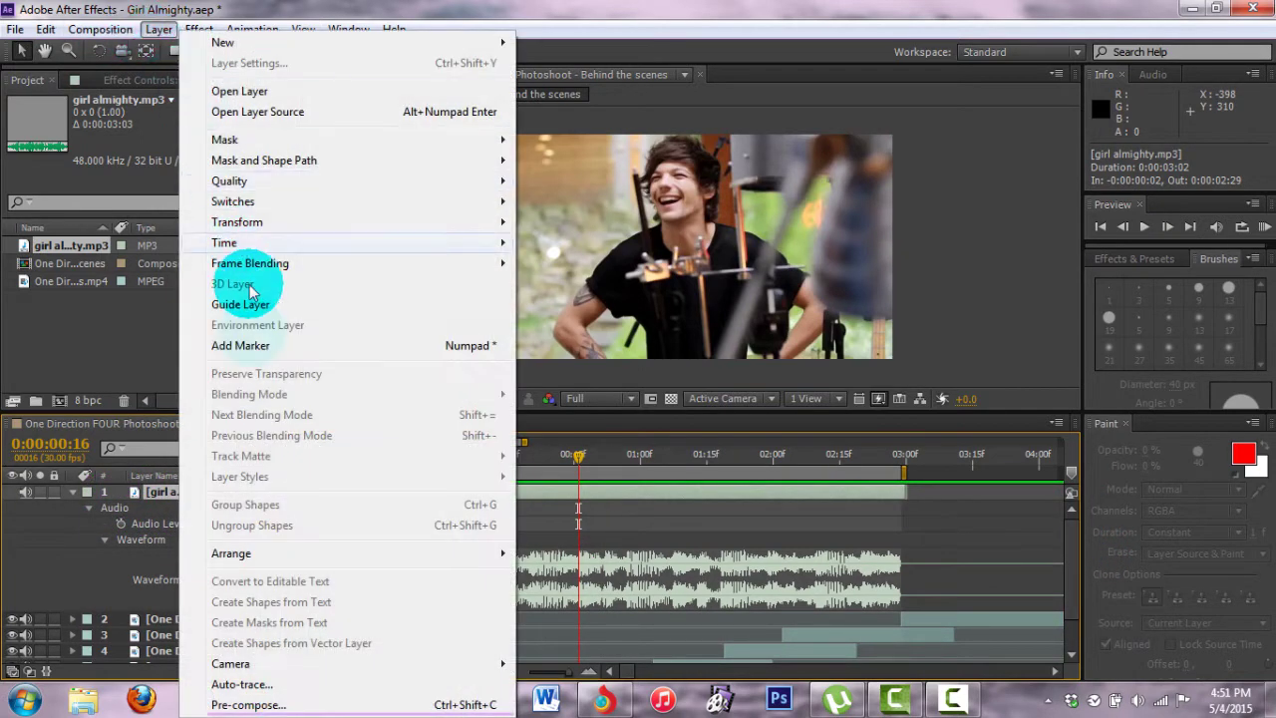
left_click(242, 333)
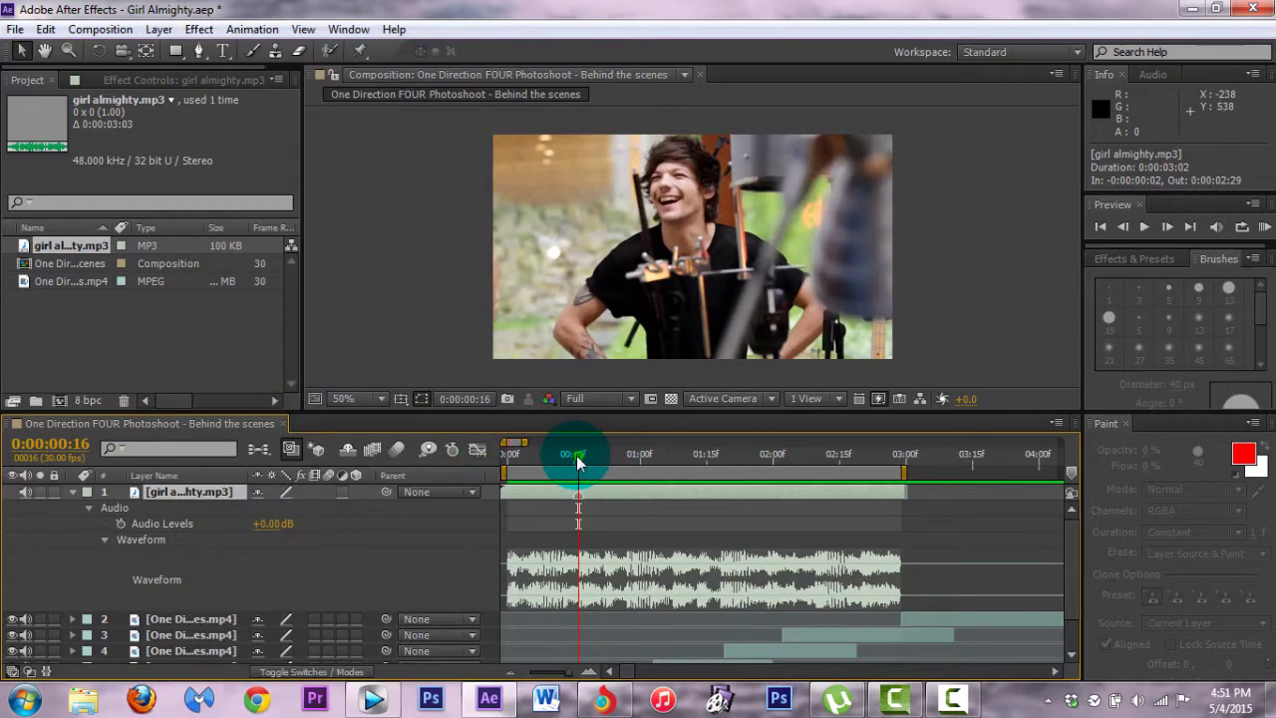
left_click_drag(578, 460, 580, 458)
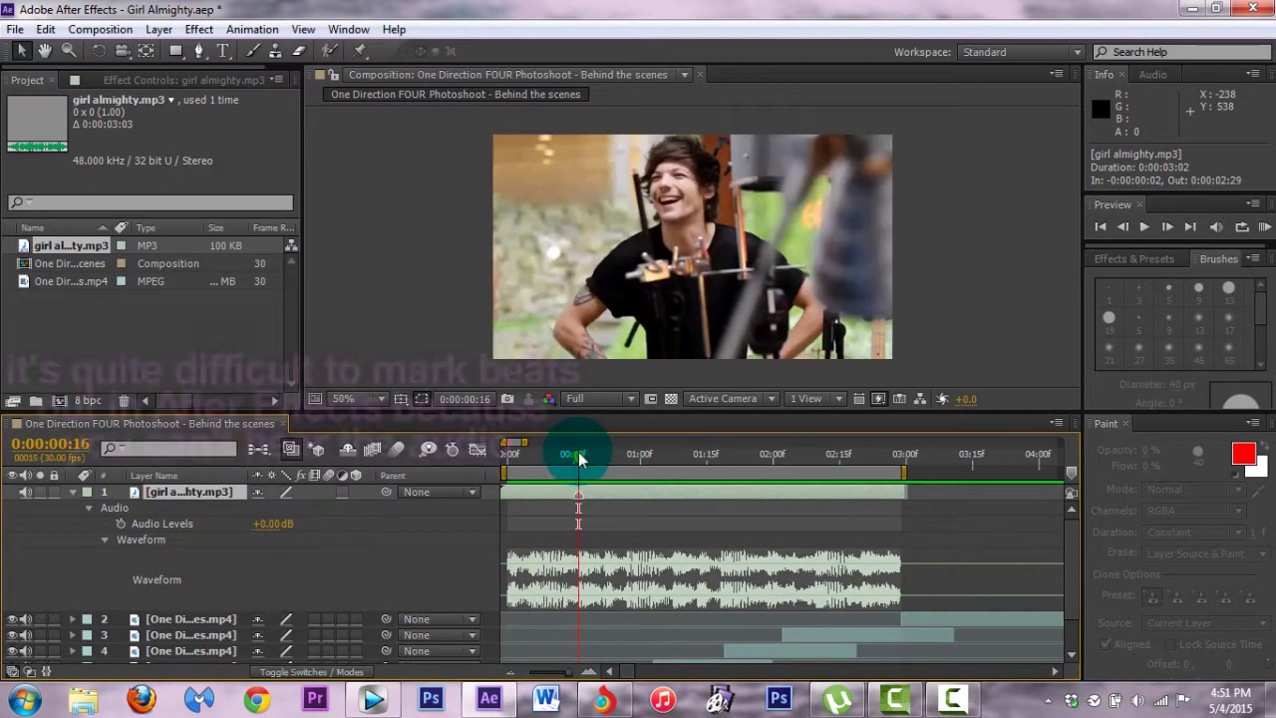
left_click_drag(580, 458, 645, 458)
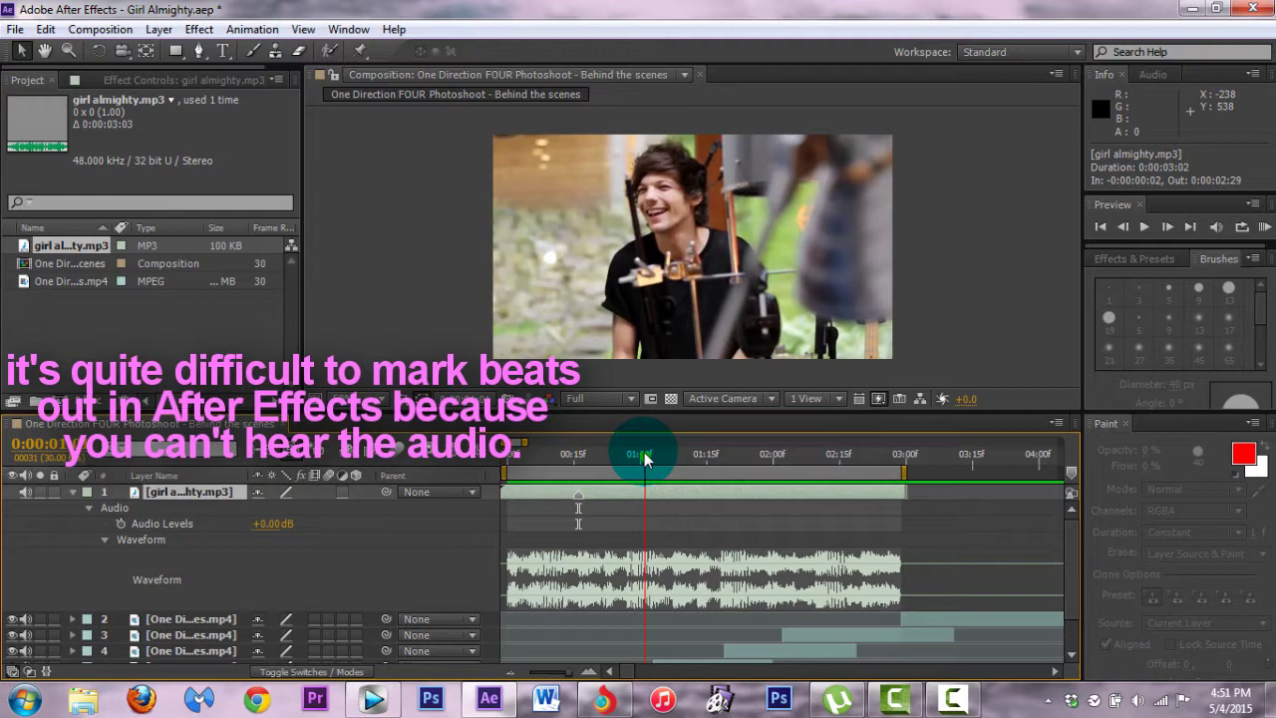
left_click(1262, 226)
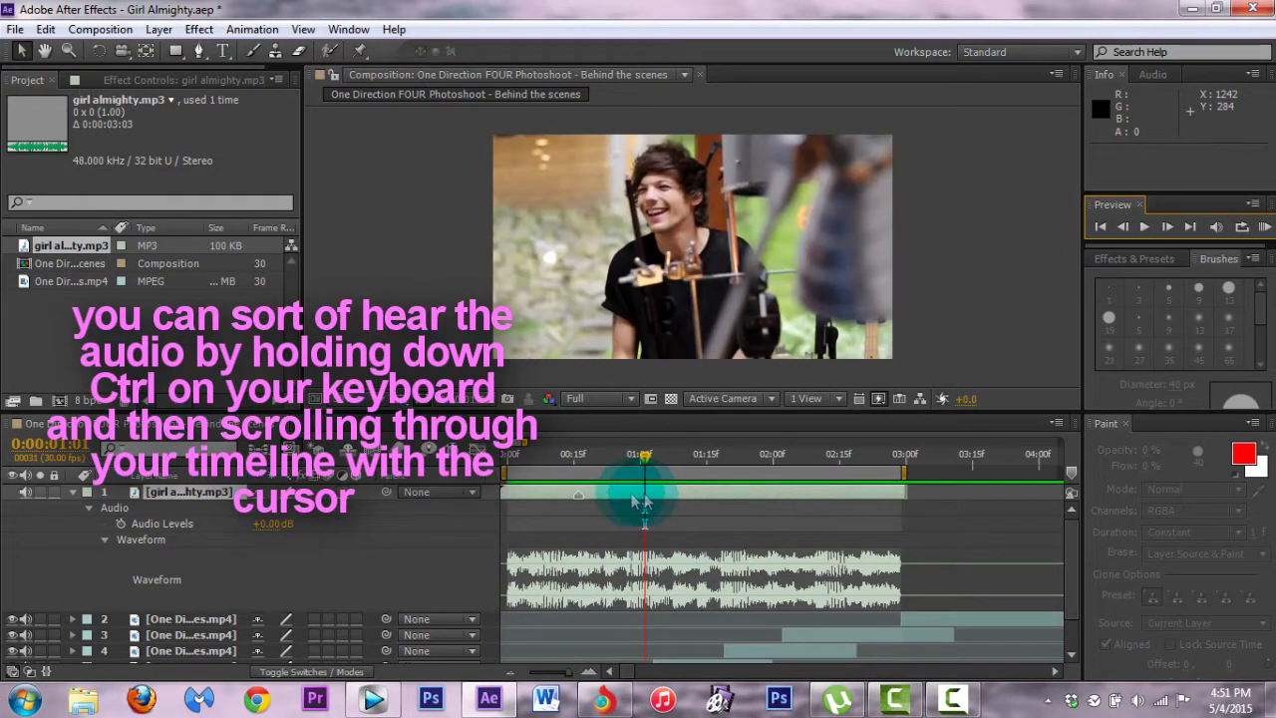
left_click(1262, 226)
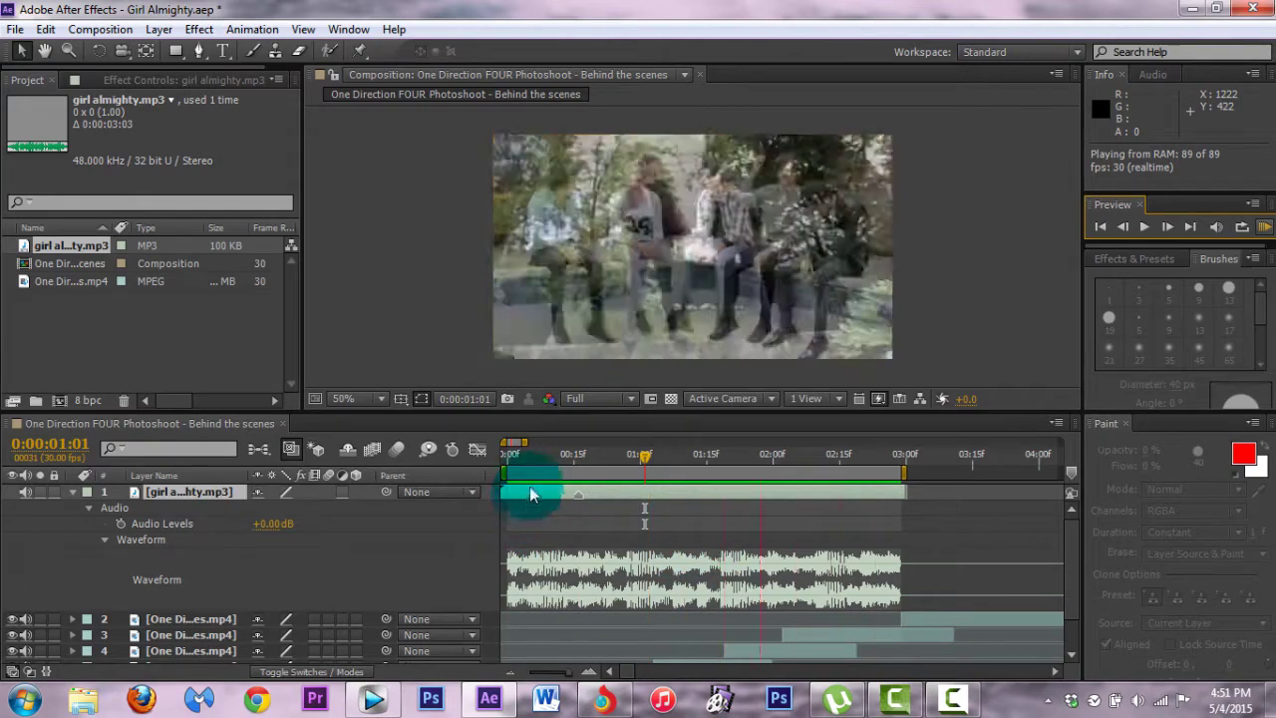
Mark the beats on girl almighty.mp3 during preview, then stop playback and collapse the layer
left_click_drag(644, 456, 790, 461)
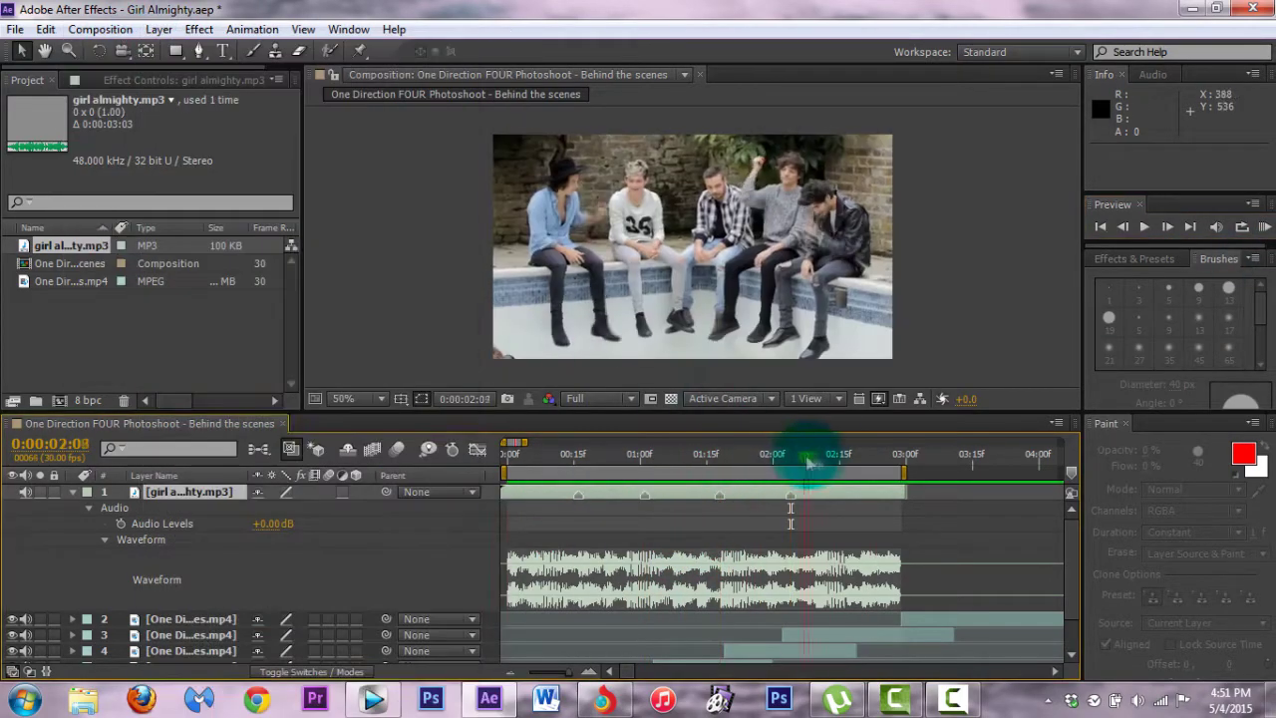
double_click(718, 495)
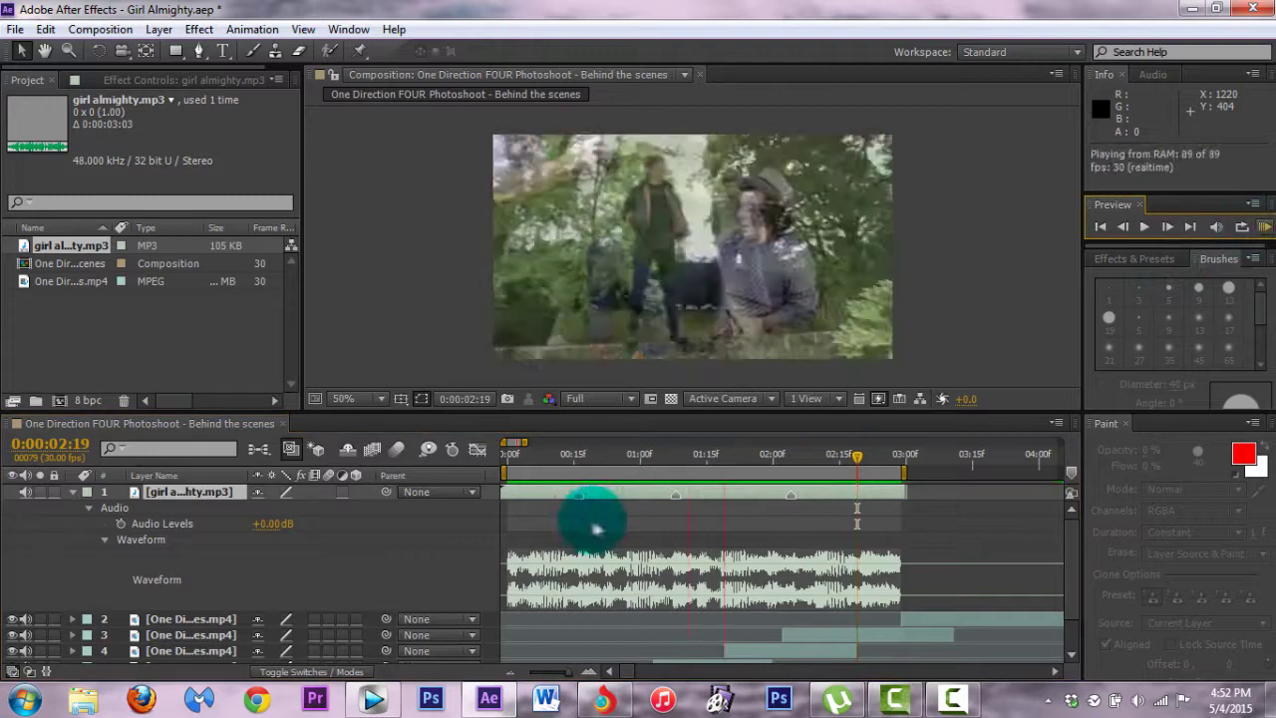
left_click(88, 508)
left_click(72, 493)
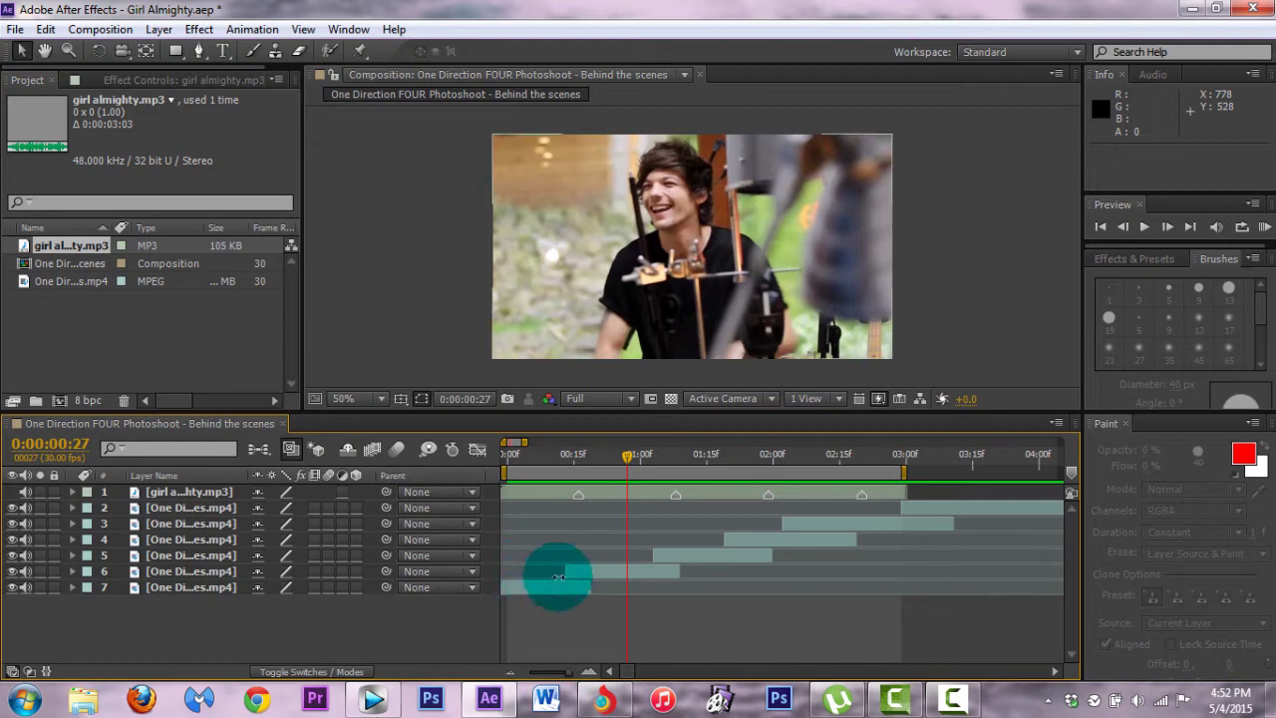
Slide clip layers 6, 5, 3 and 4 later so they start on the beat markers
left_click_drag(582, 571, 594, 573)
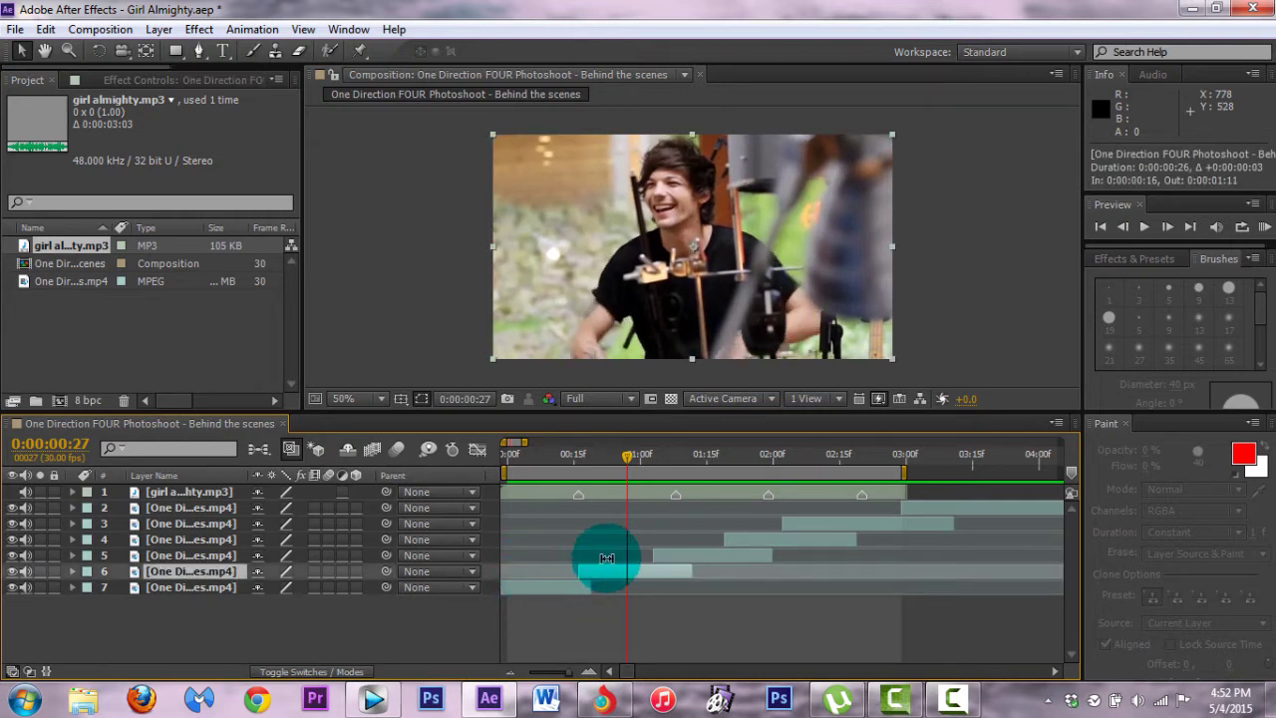
left_click_drag(666, 555, 687, 557)
left_click(637, 461)
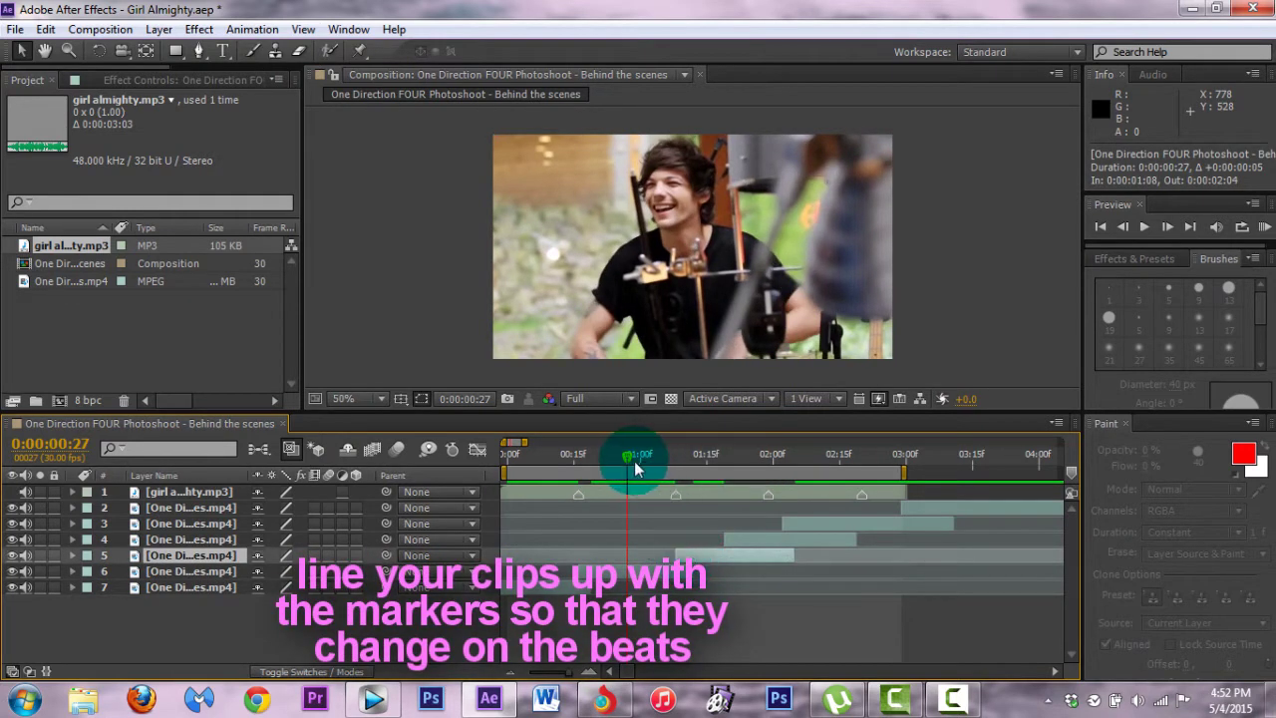
left_click_drag(625, 460, 688, 455)
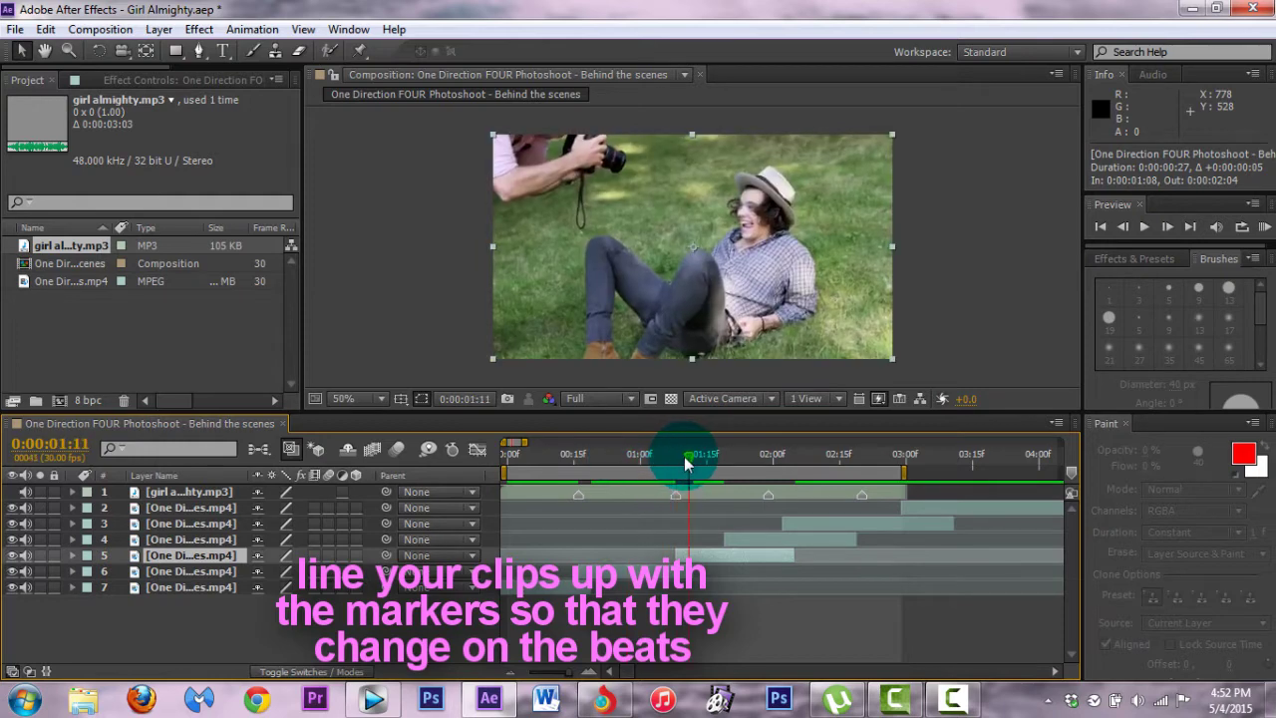
left_click_drag(797, 527, 915, 518)
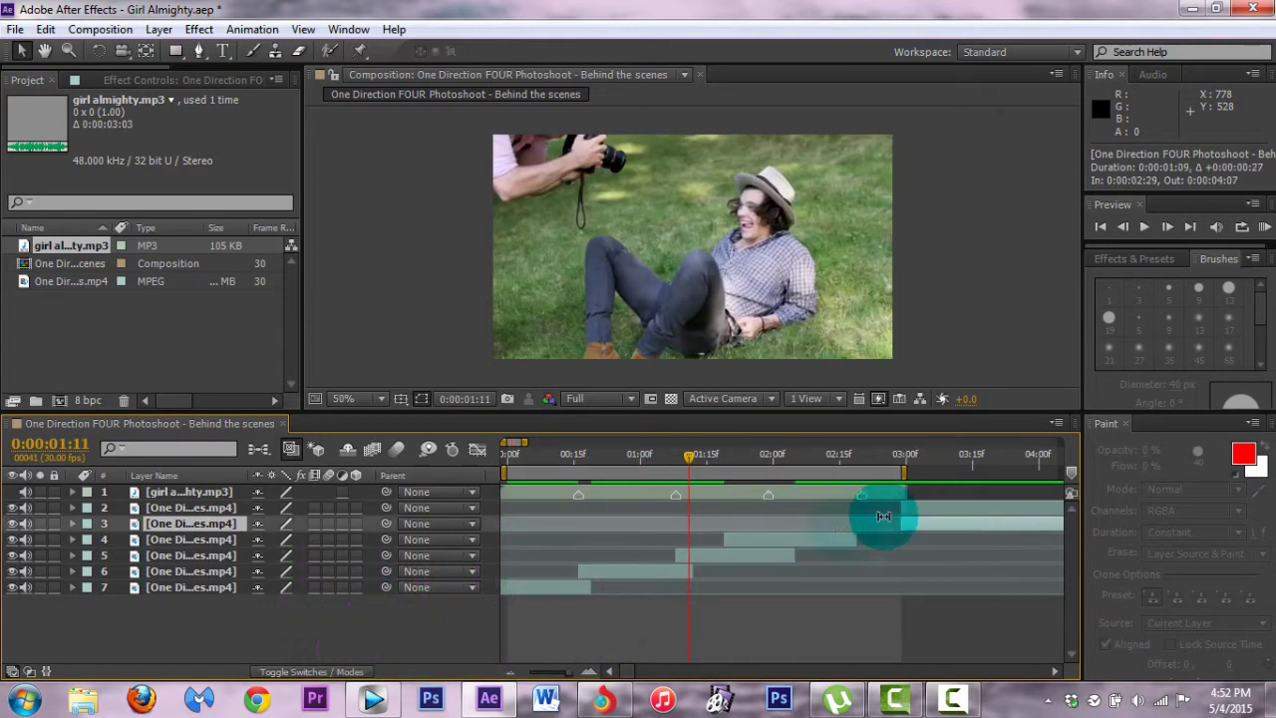
left_click_drag(746, 545, 796, 539)
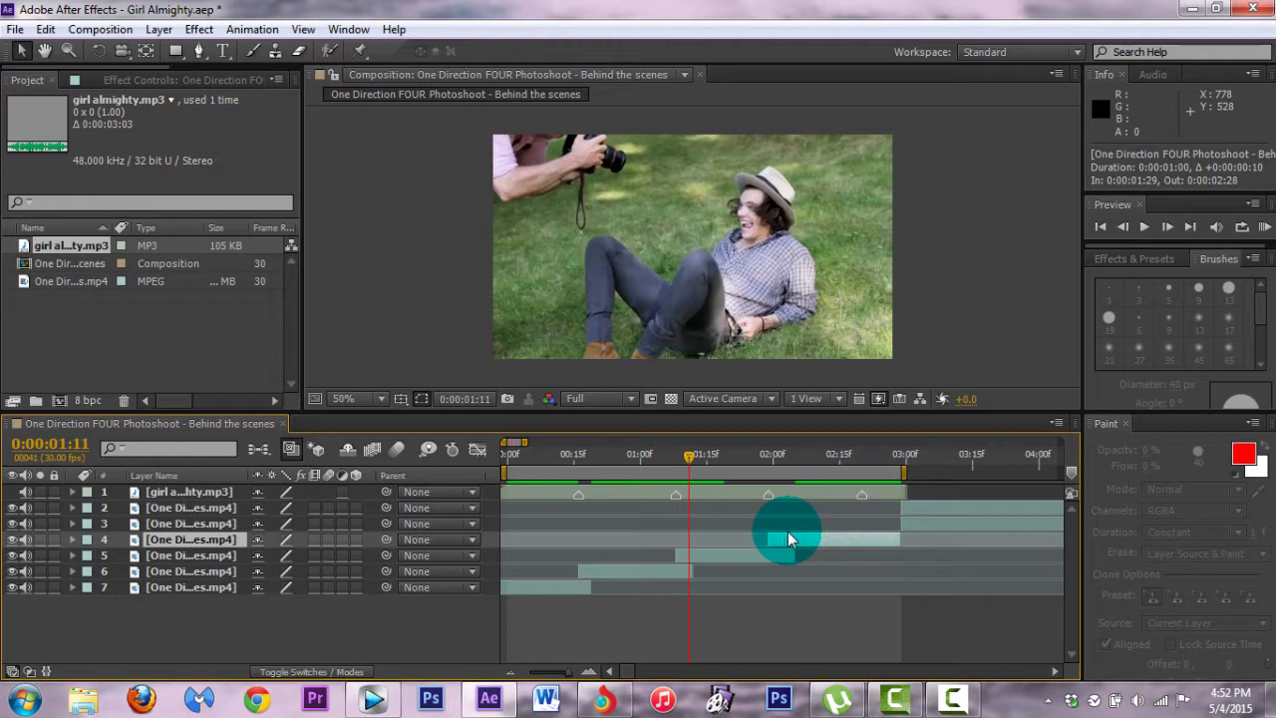
left_click_drag(937, 524, 901, 535)
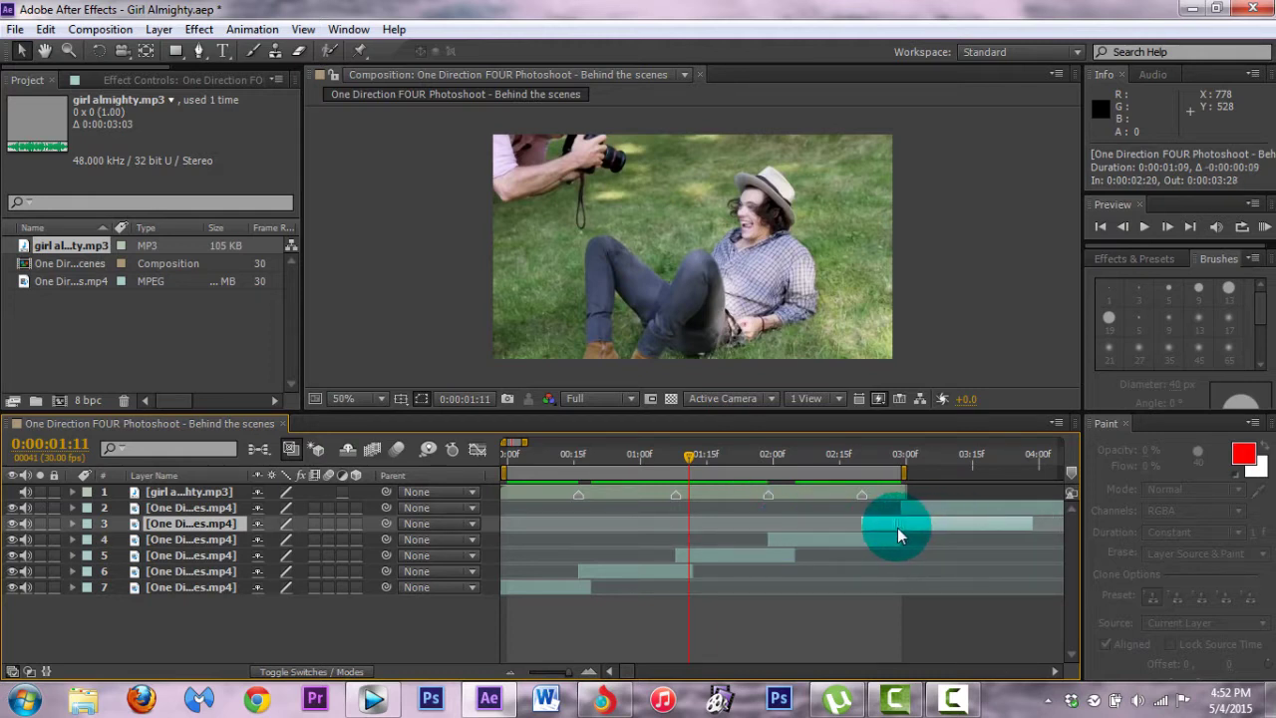
Preview the composition and delete the clip layer running past the song's end
left_click(930, 515)
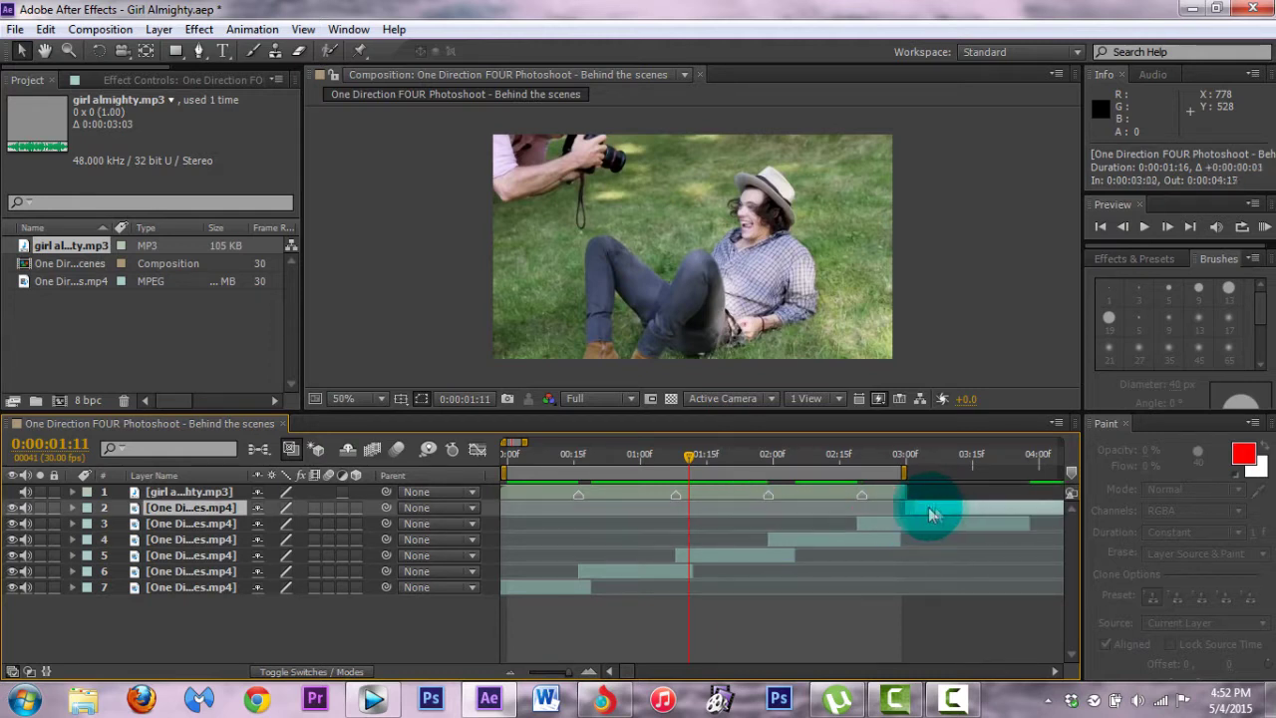
left_click(1264, 228)
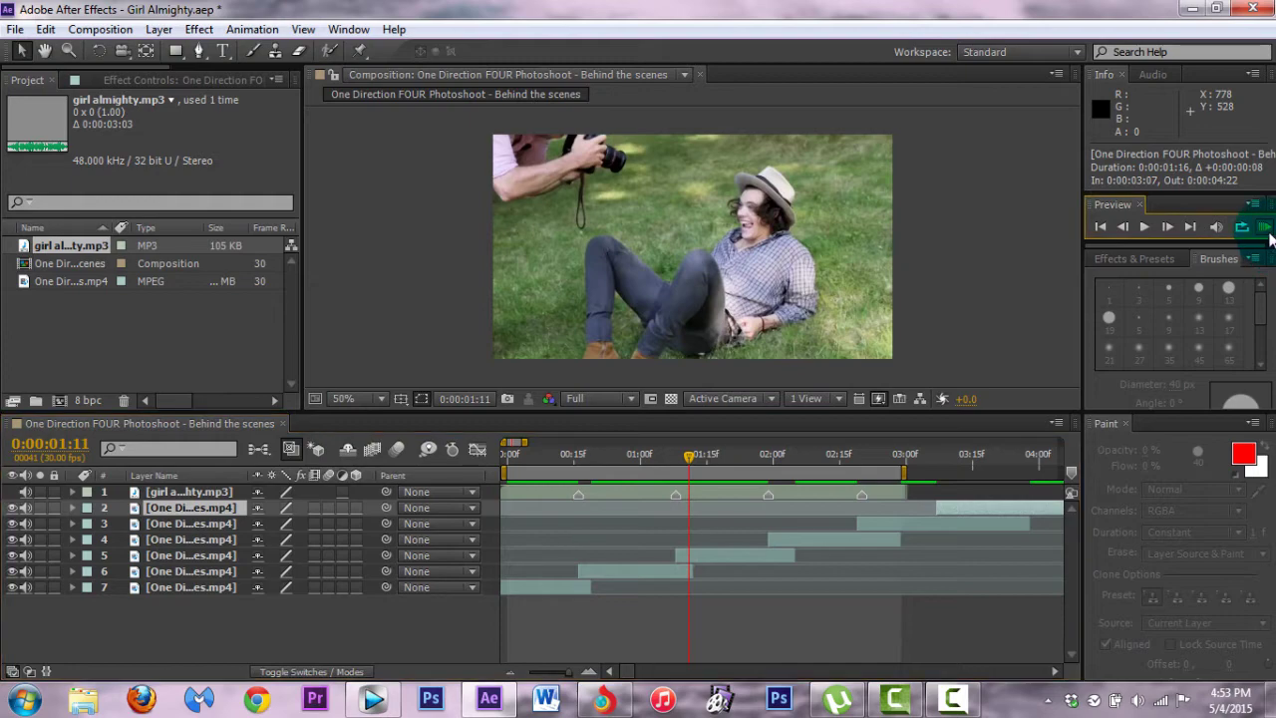
left_click(1263, 228)
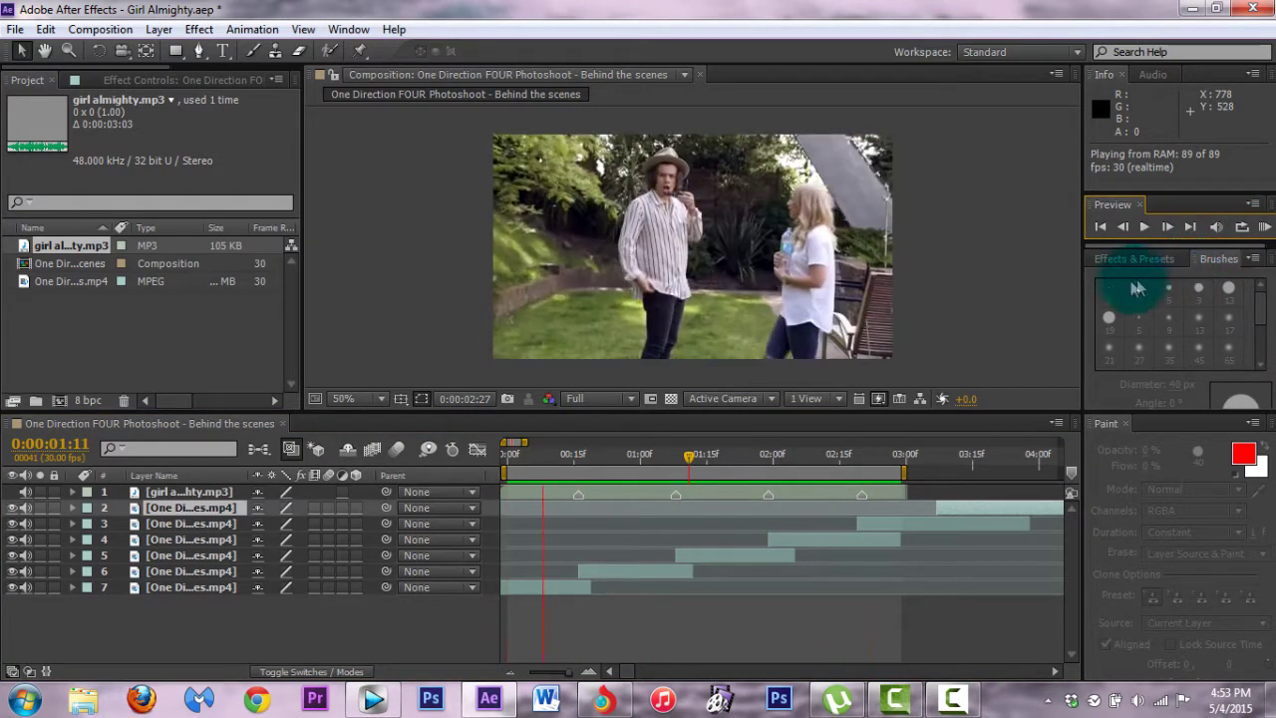
key("Delete")
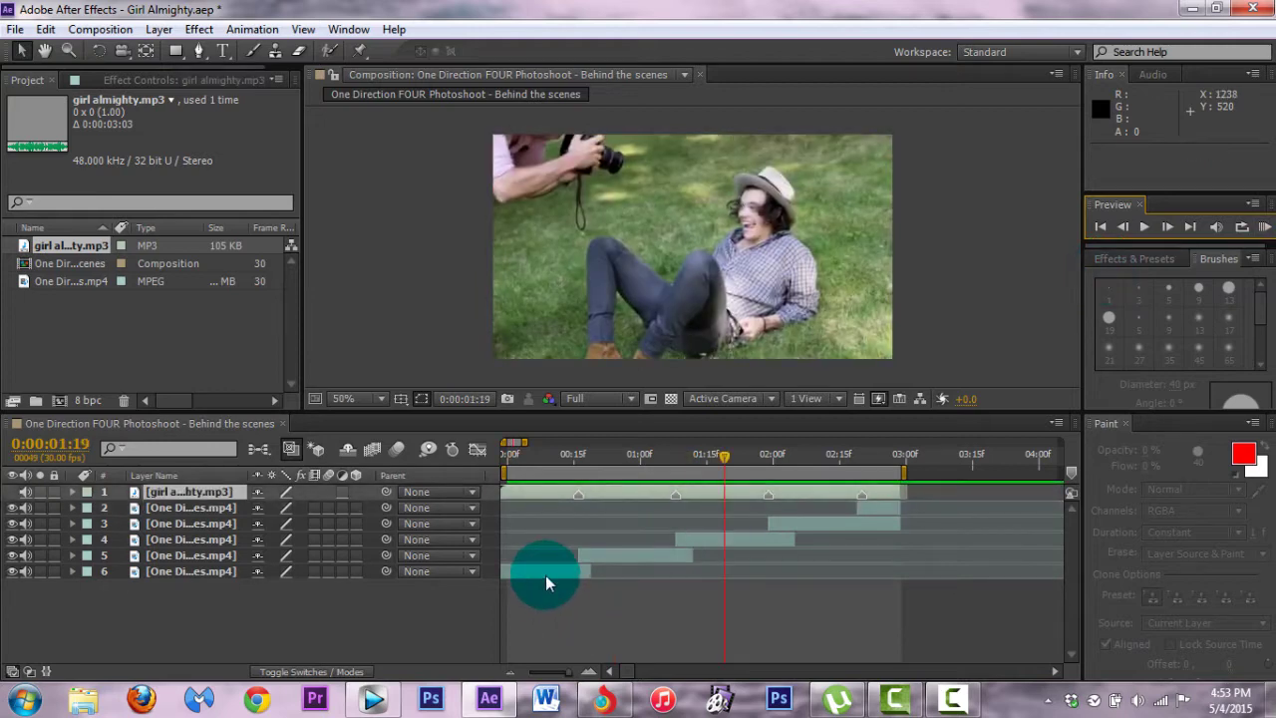
left_click(548, 572)
left_click(168, 493, "shift")
left_click(1131, 196)
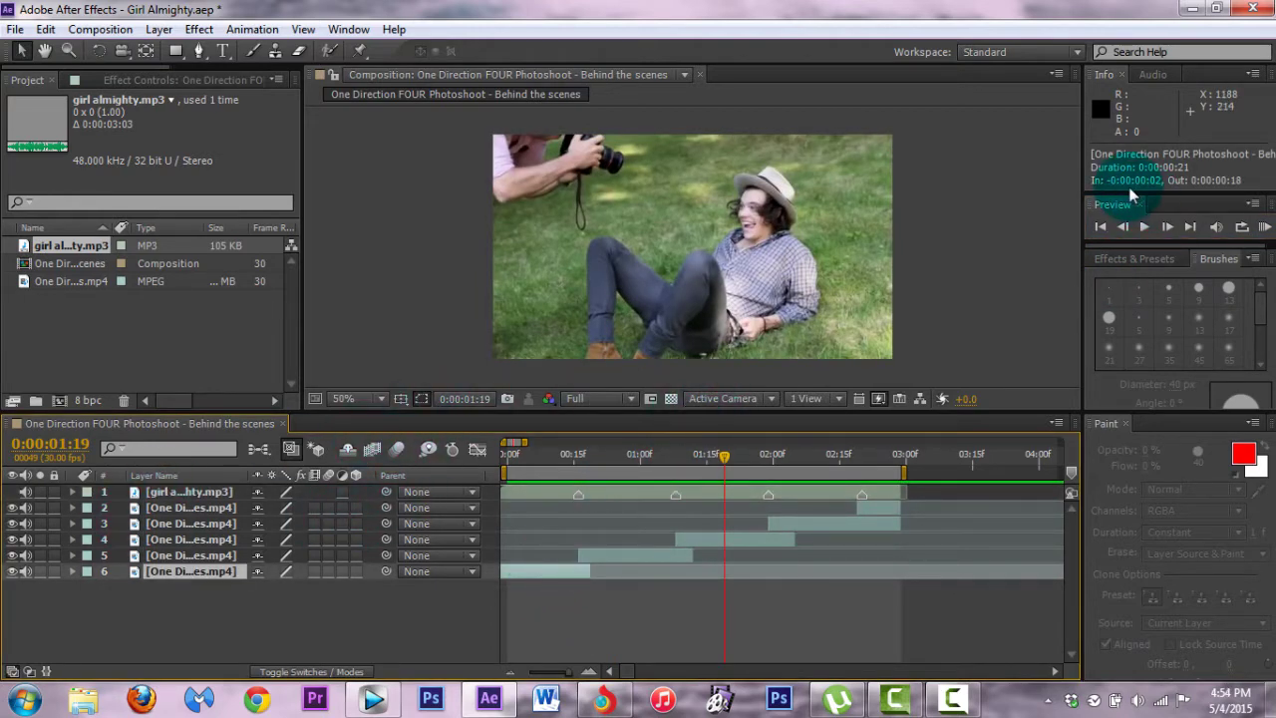
Show the Effects & Presets library and close the Info panel to enlarge the list
left_click(1137, 260)
left_click(1127, 280)
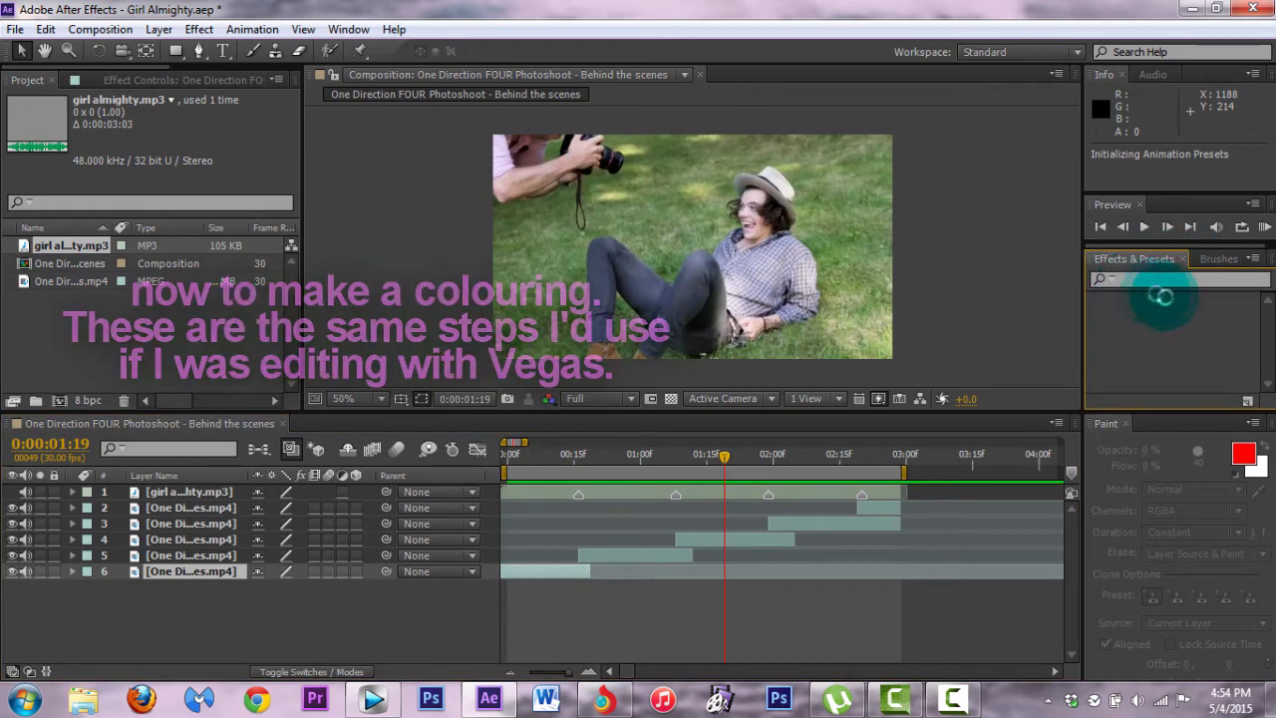
scroll(1192, 304, "down", 3)
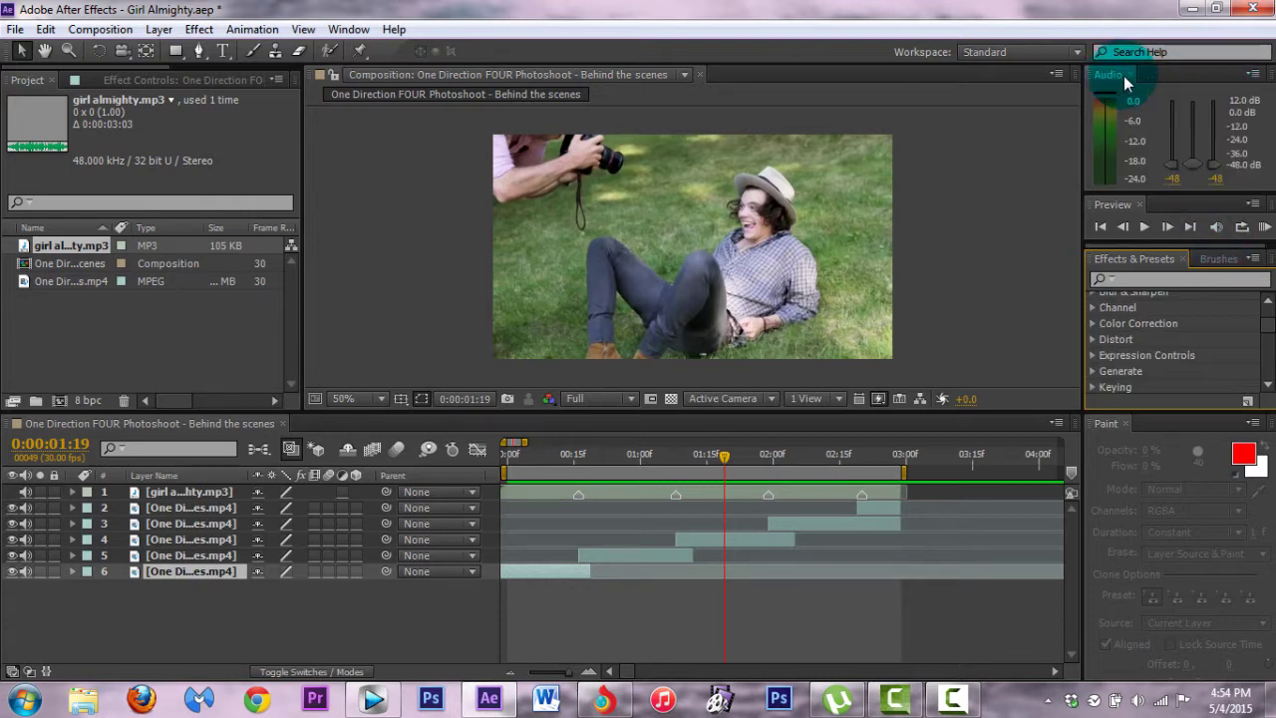
left_click(1131, 75)
left_click_drag(1261, 228, 1258, 199)
Expand Blur & Sharpen and apply Sharpen to the bottom clip layer
left_click(1092, 218)
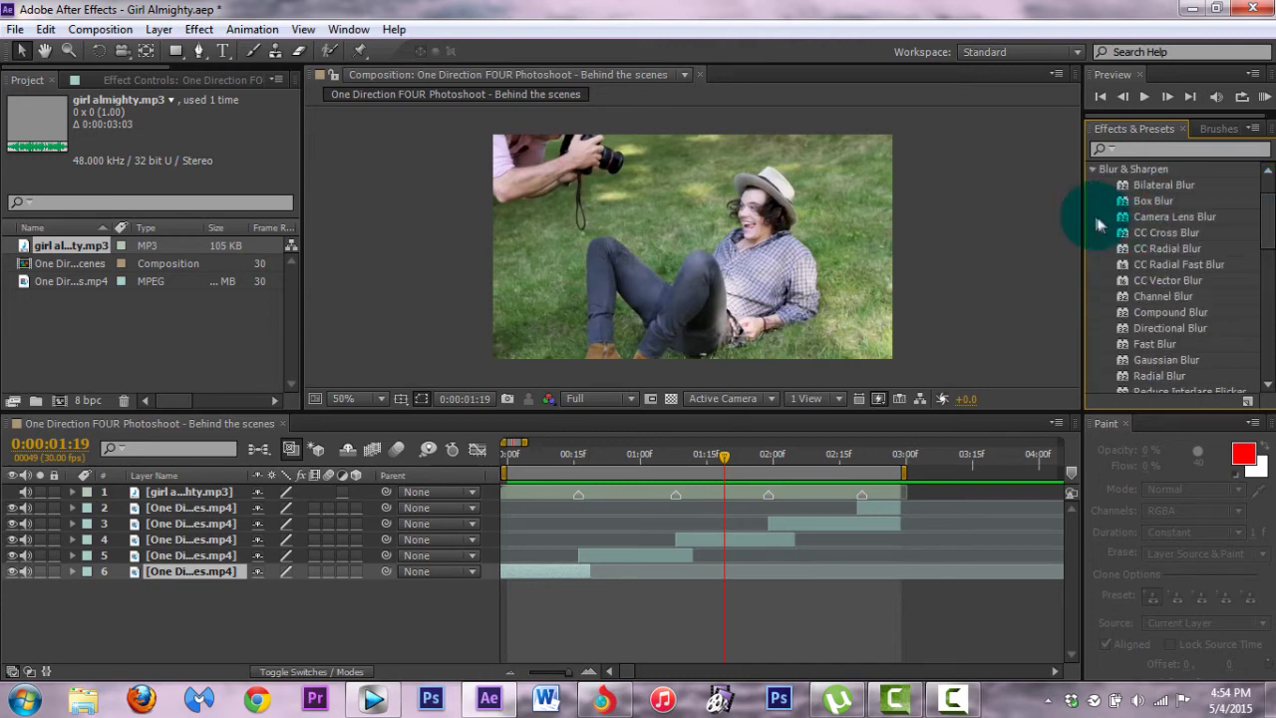
left_click_drag(1268, 223, 1270, 263)
left_click_drag(1152, 265, 219, 558)
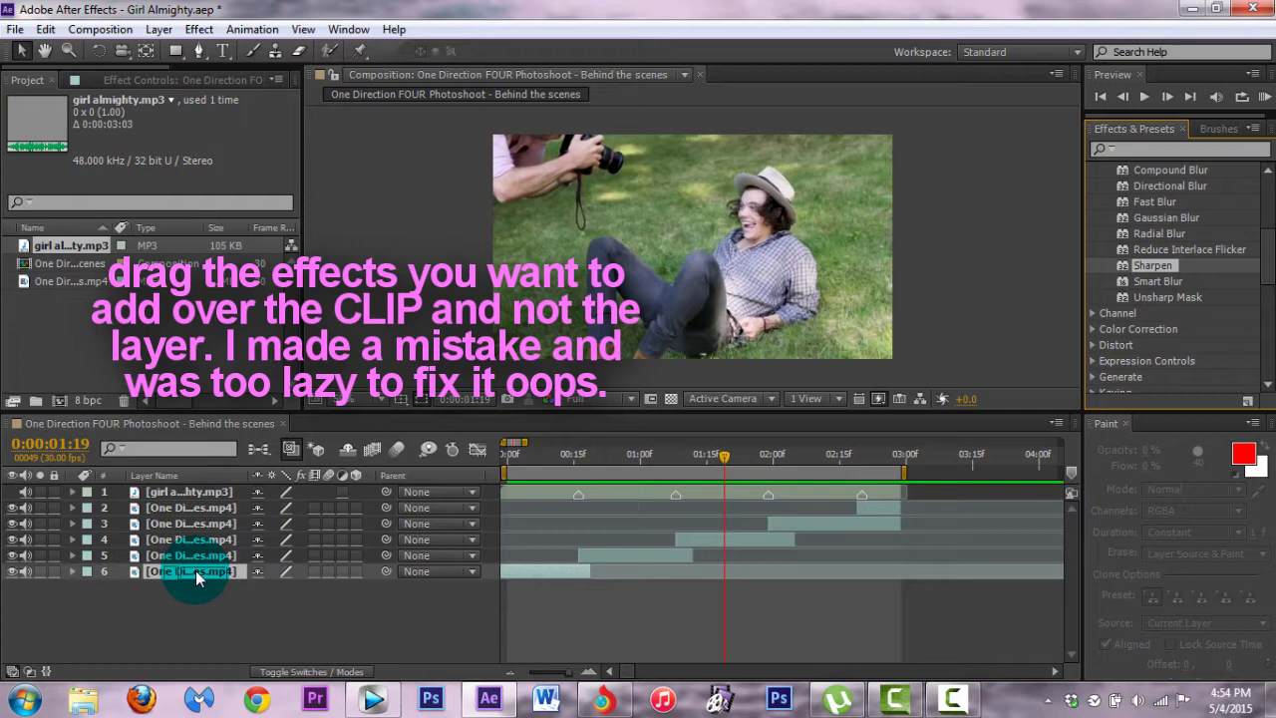
left_click_drag(219, 558, 185, 571)
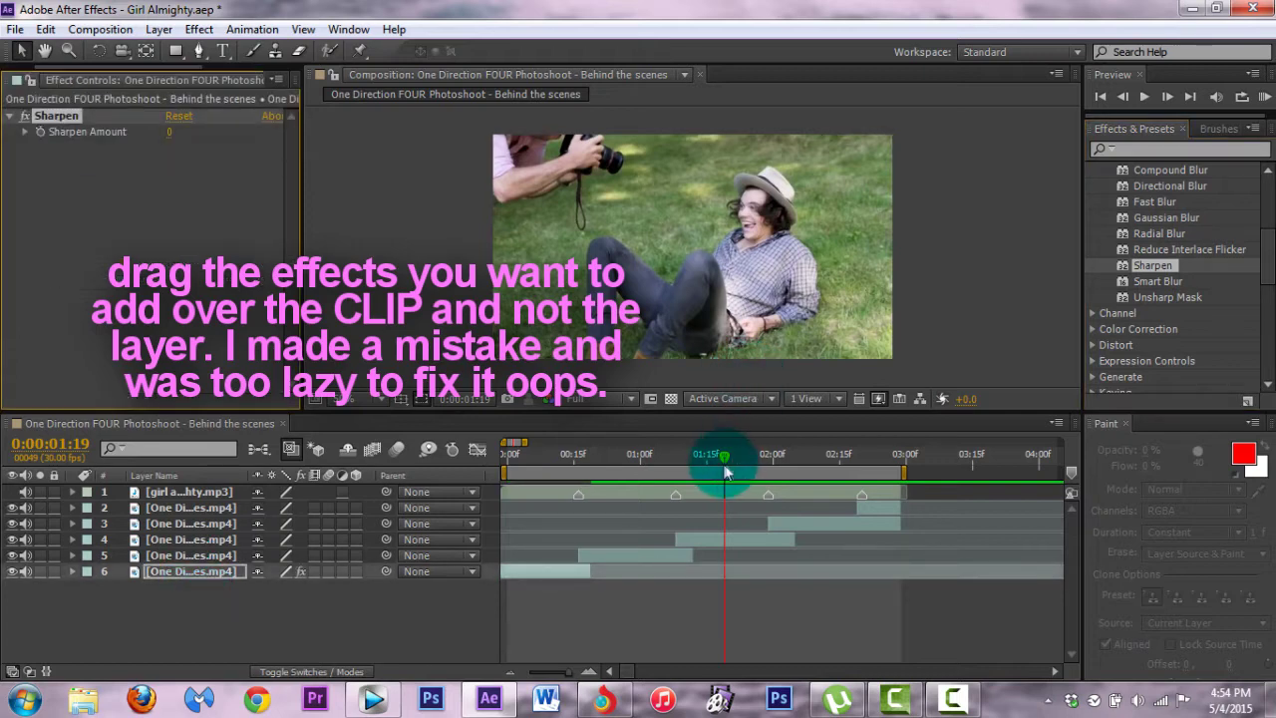
Add a brightening Curves effect to the bottom clip and duplicate it as Curves 2
left_click_drag(725, 472, 545, 470)
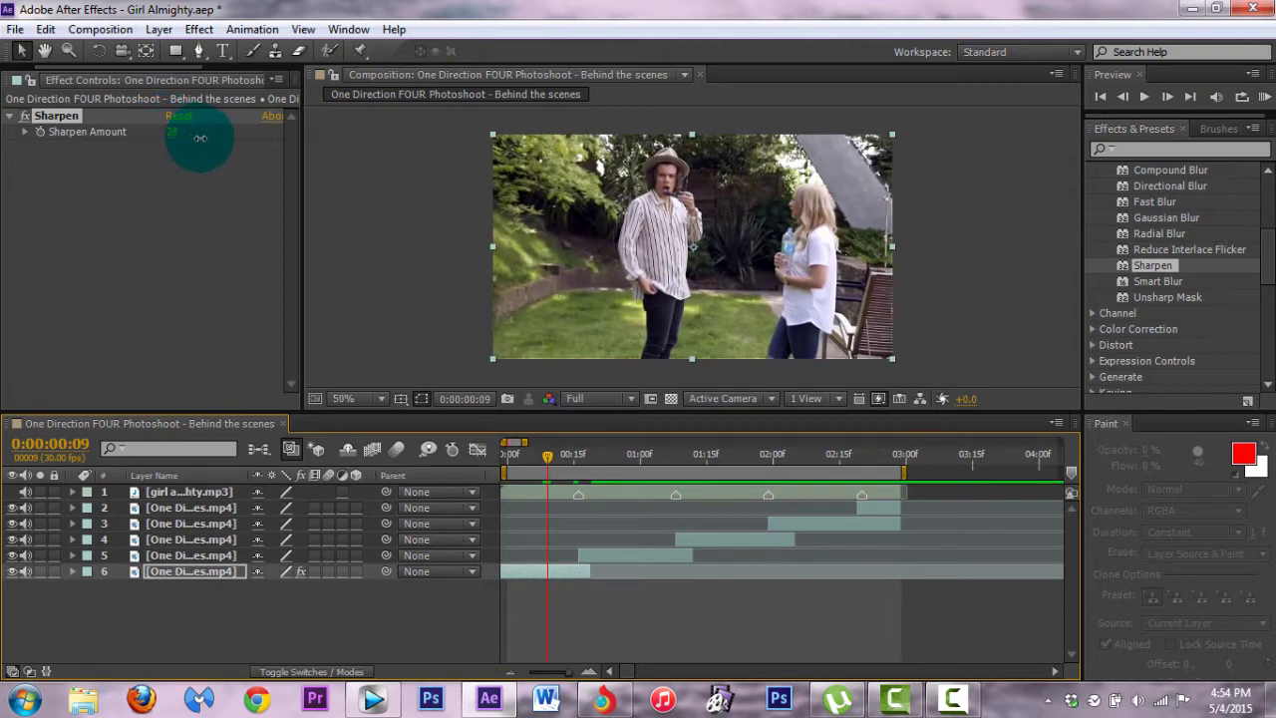
scroll(1176, 249, "down", 3)
left_click(1094, 189)
double_click(1150, 271)
left_click_drag(158, 228, 157, 208)
left_click_drag(76, 308, 76, 294)
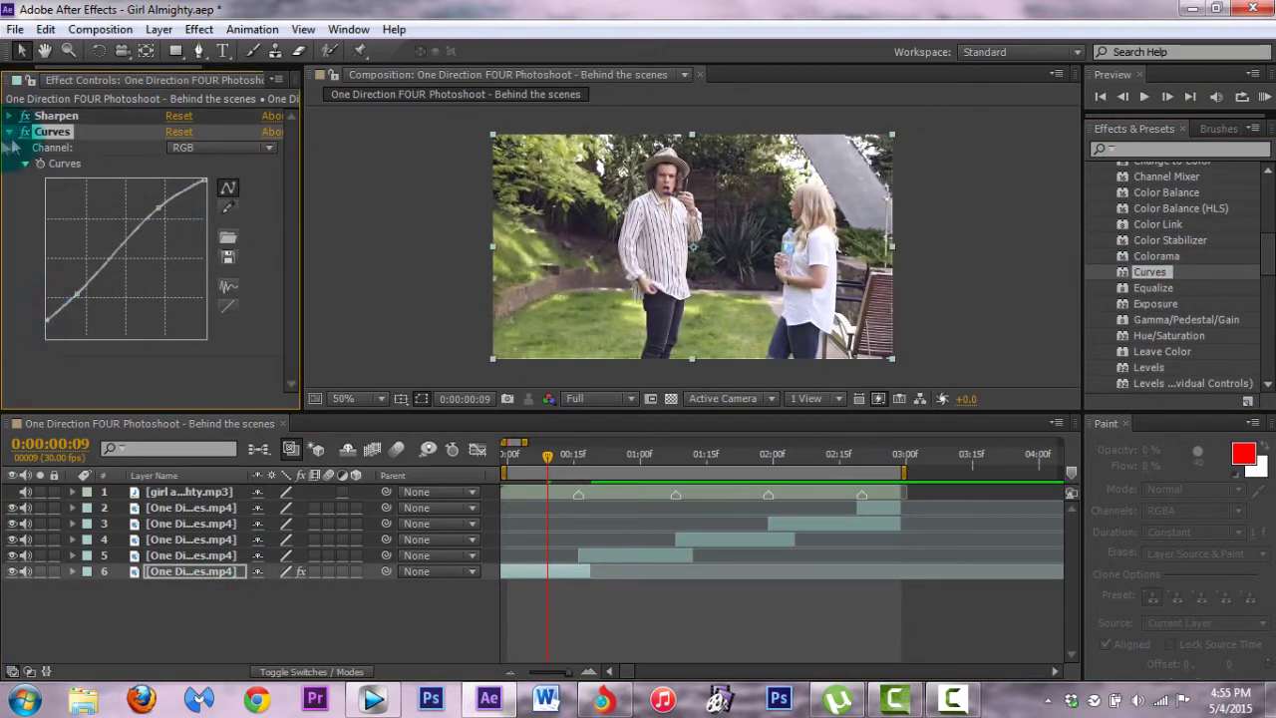
key("ctrl+d")
Add Levels, Shadow/Highlight and Vibrance to the bottom clip
scroll(1269, 262, "down", 2)
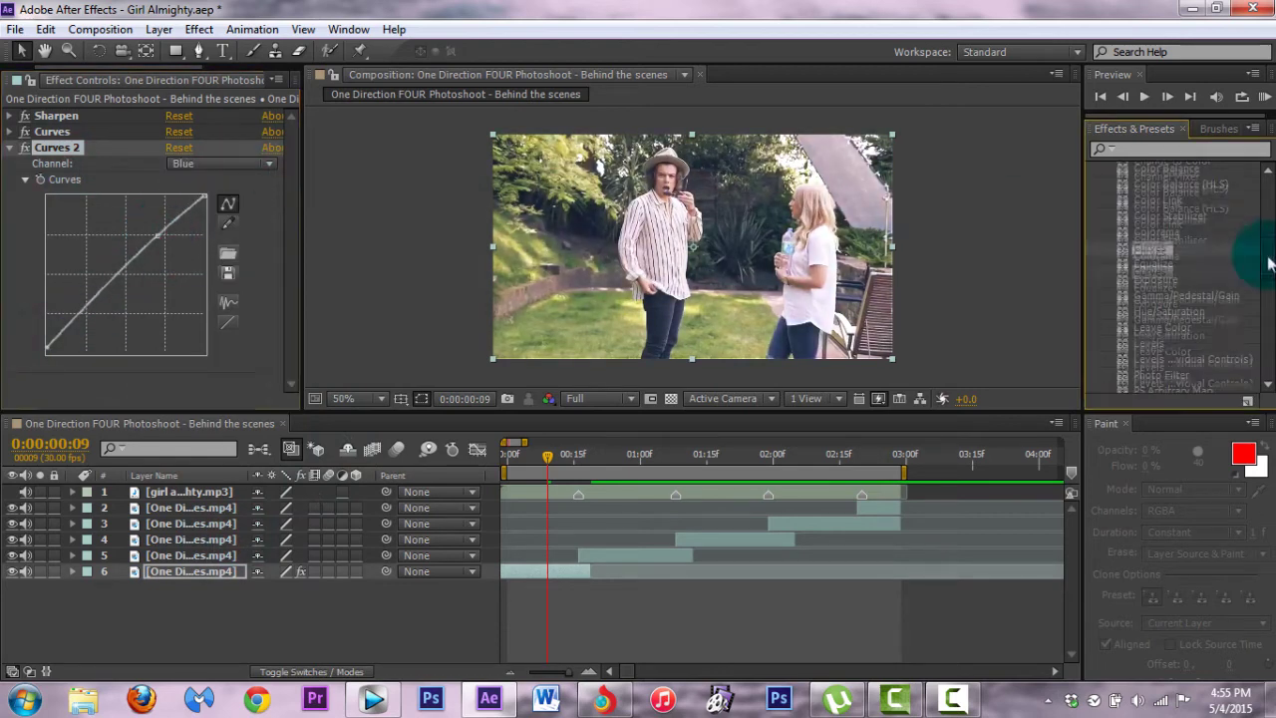
double_click(1157, 338)
scroll(1177, 279, "down", 2)
double_click(1177, 307)
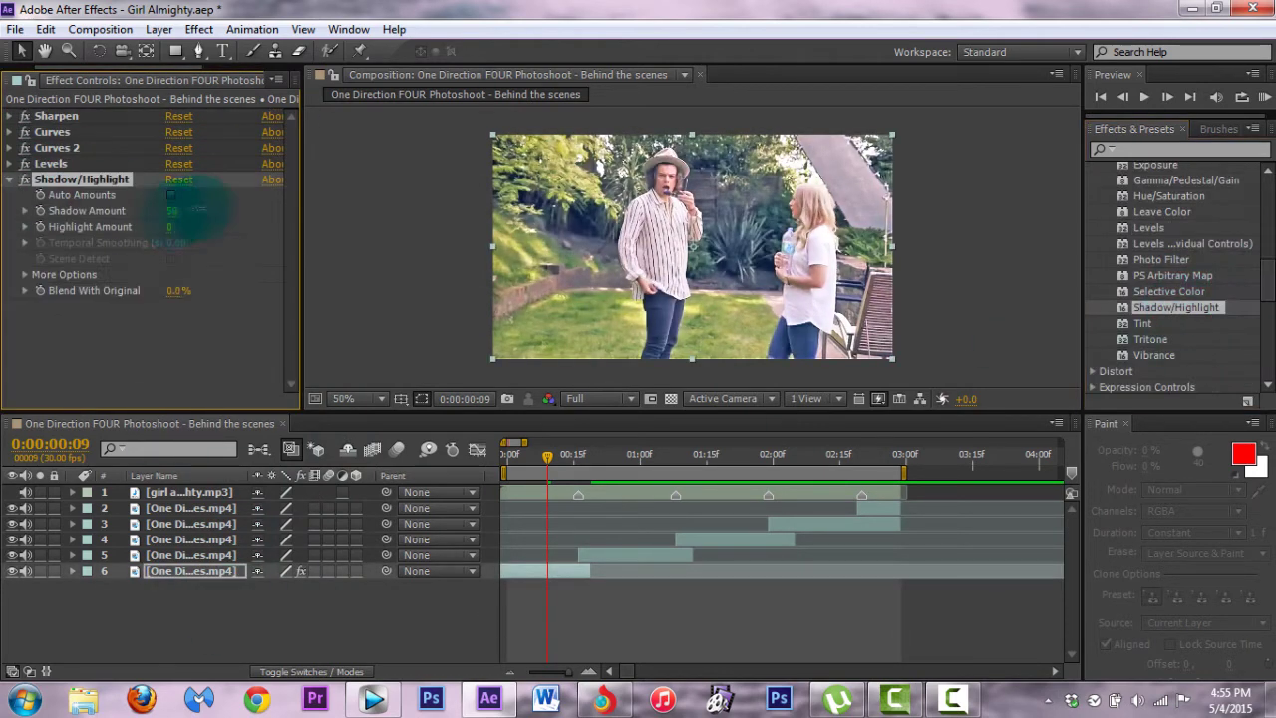
left_click_drag(1154, 354, 185, 570)
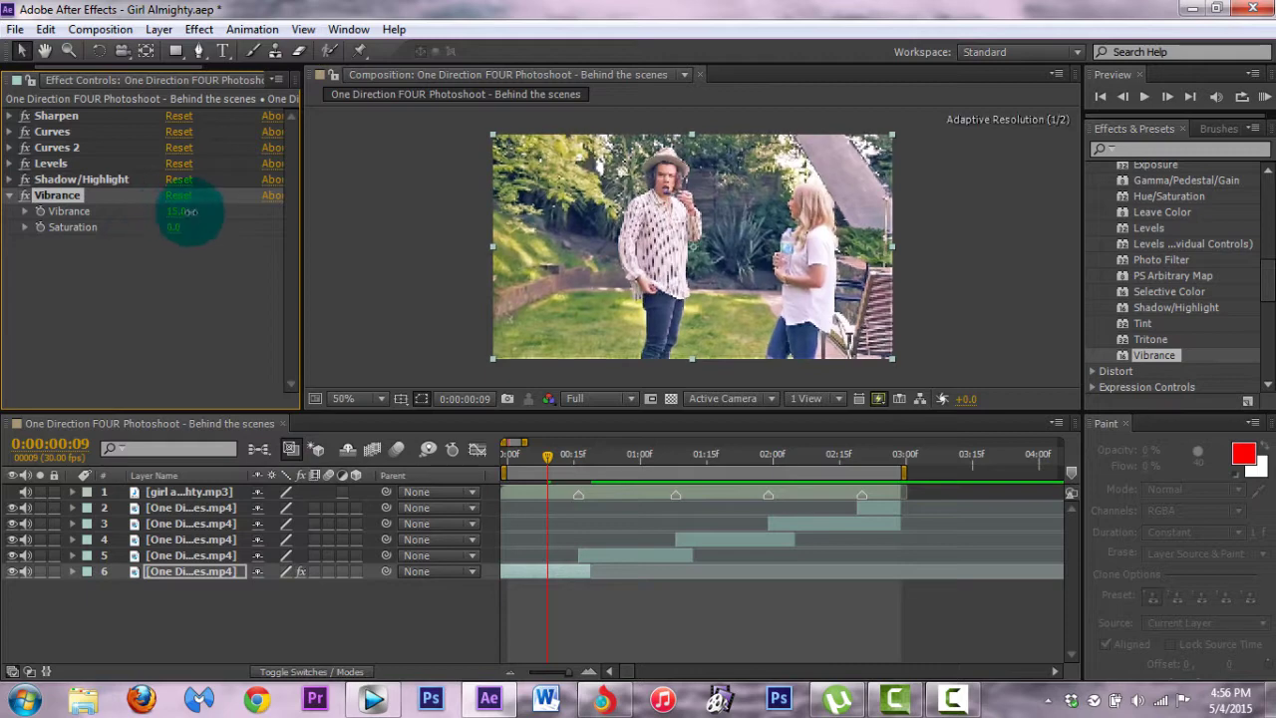
left_click(1099, 171)
Apply Mural with raised brightness, smoothing and blend values, then select all the effects
scroll(1176, 279, "down", 1)
mouse_move(1146, 304)
left_mouse_down()
mouse_move(205, 483)
mouse_move(204, 570)
left_mouse_up()
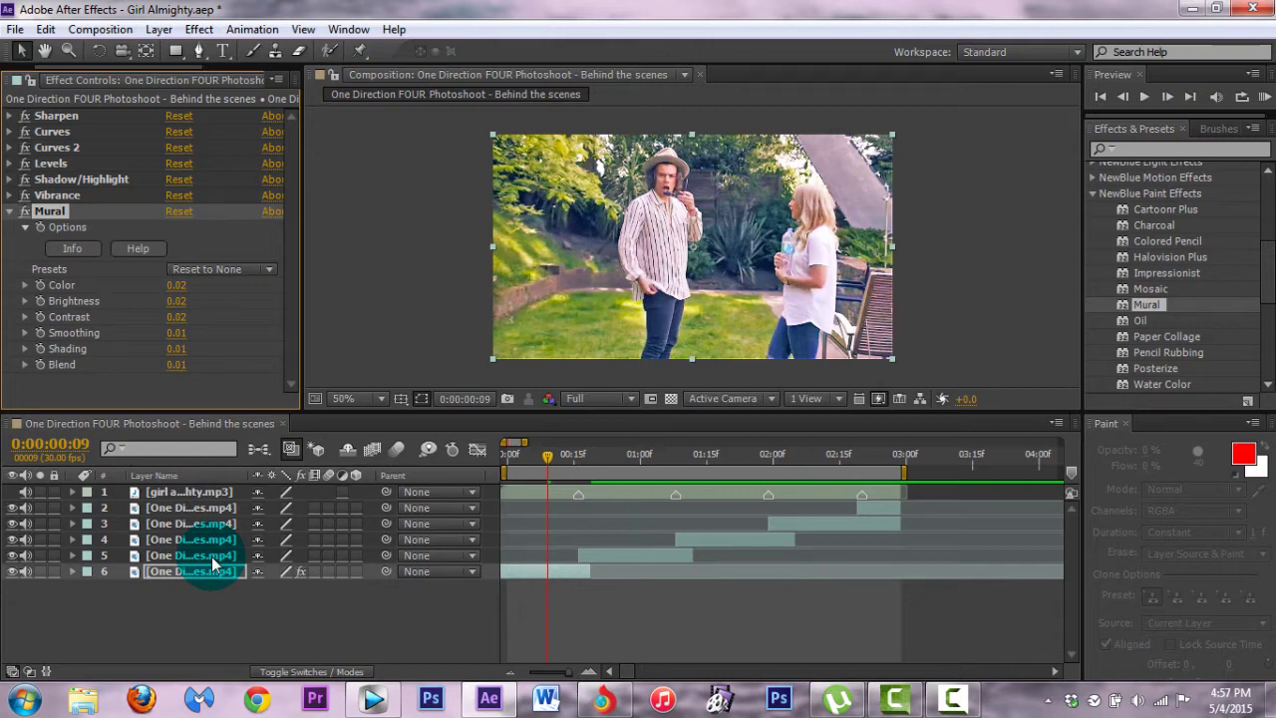
left_click_drag(175, 365, 186, 293)
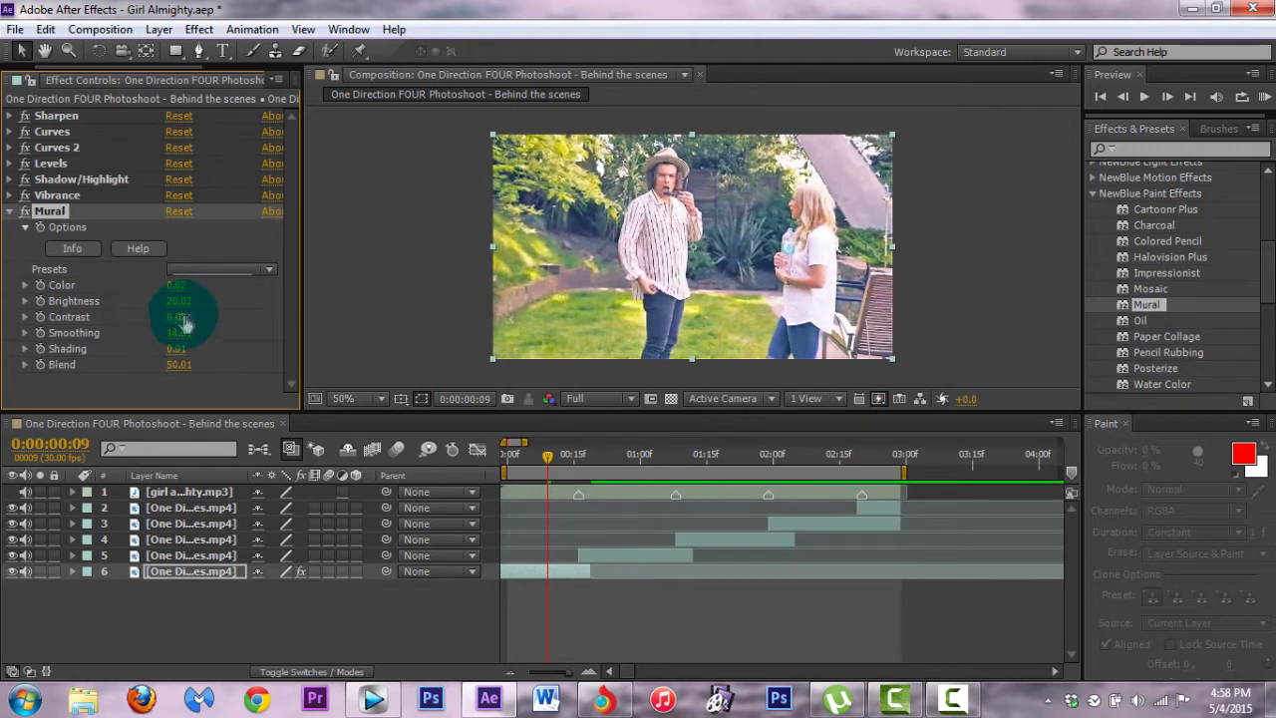
left_click_drag(549, 451, 540, 455)
left_click(10, 211)
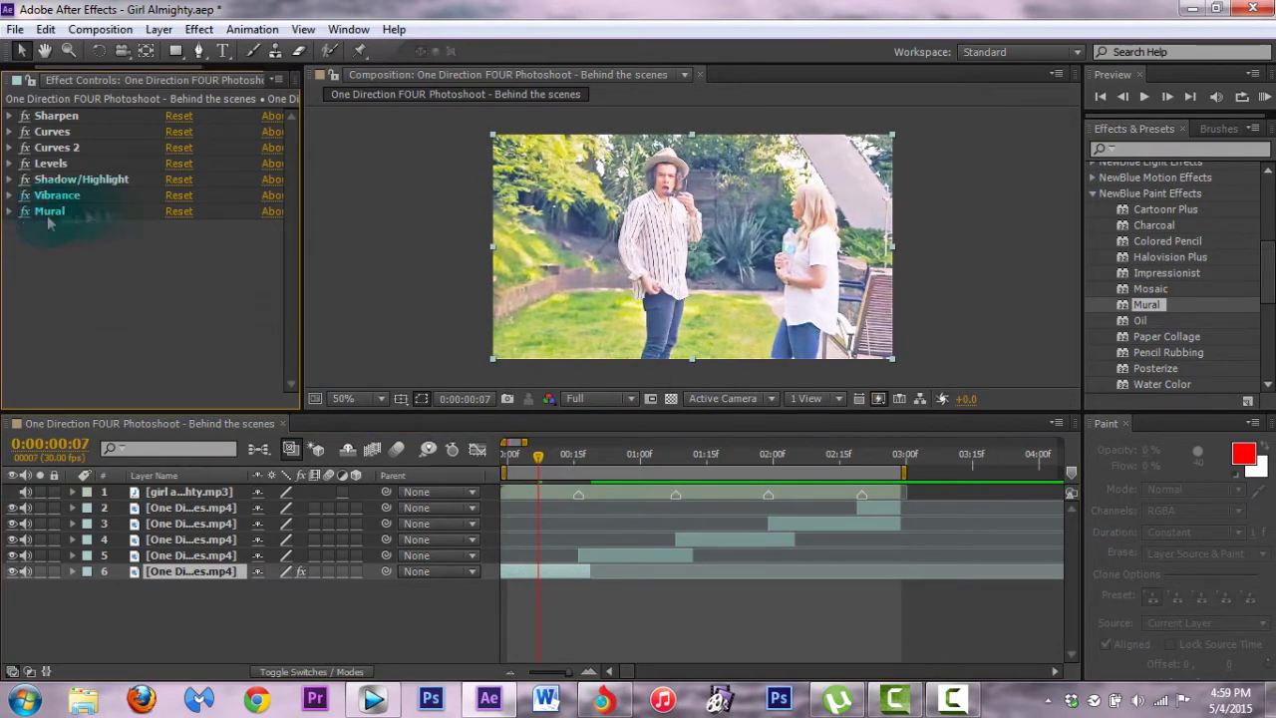
left_click(52, 212)
left_click(50, 143, "shift")
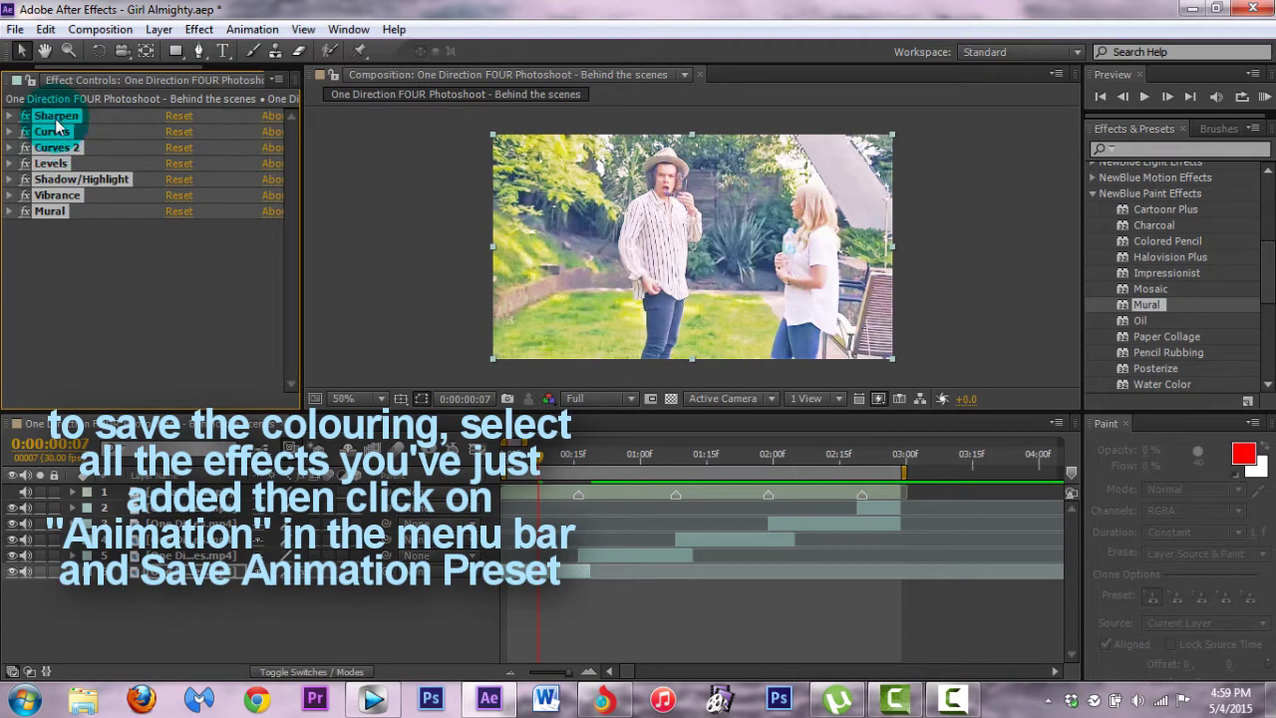
Save the selected effects as the animation preset 'Another Toast'
left_click(251, 29)
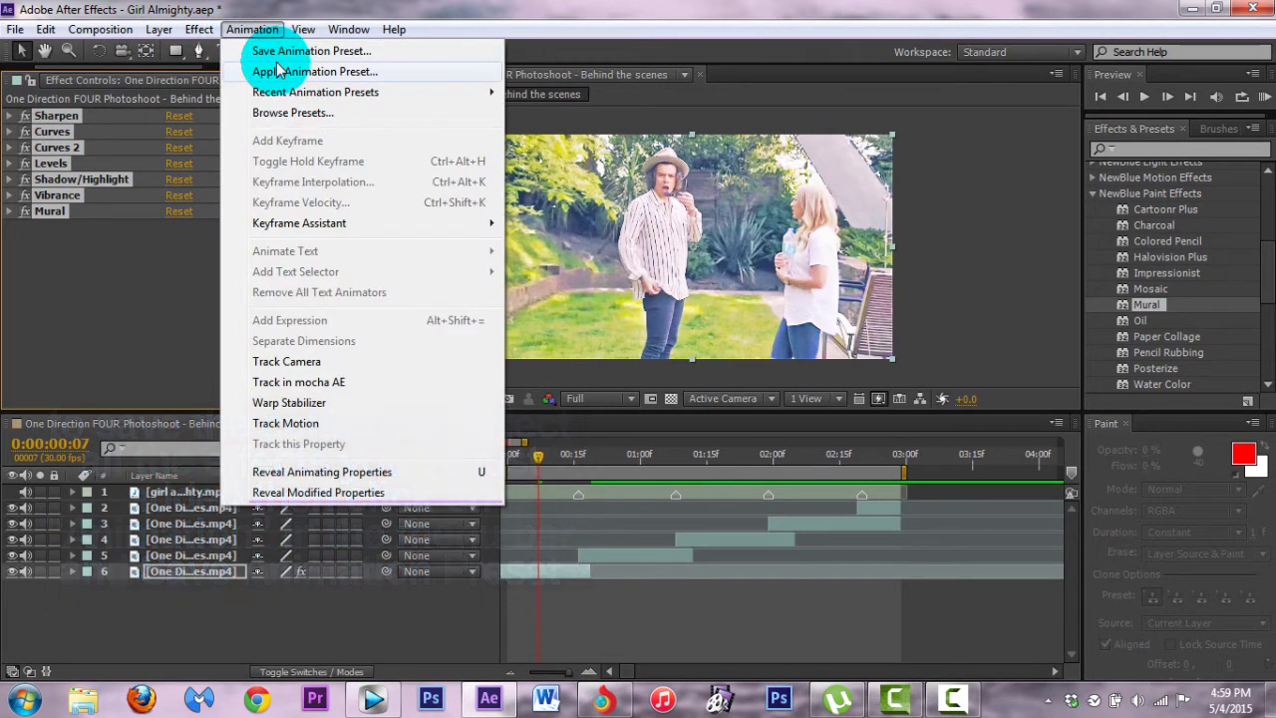
left_click(399, 55)
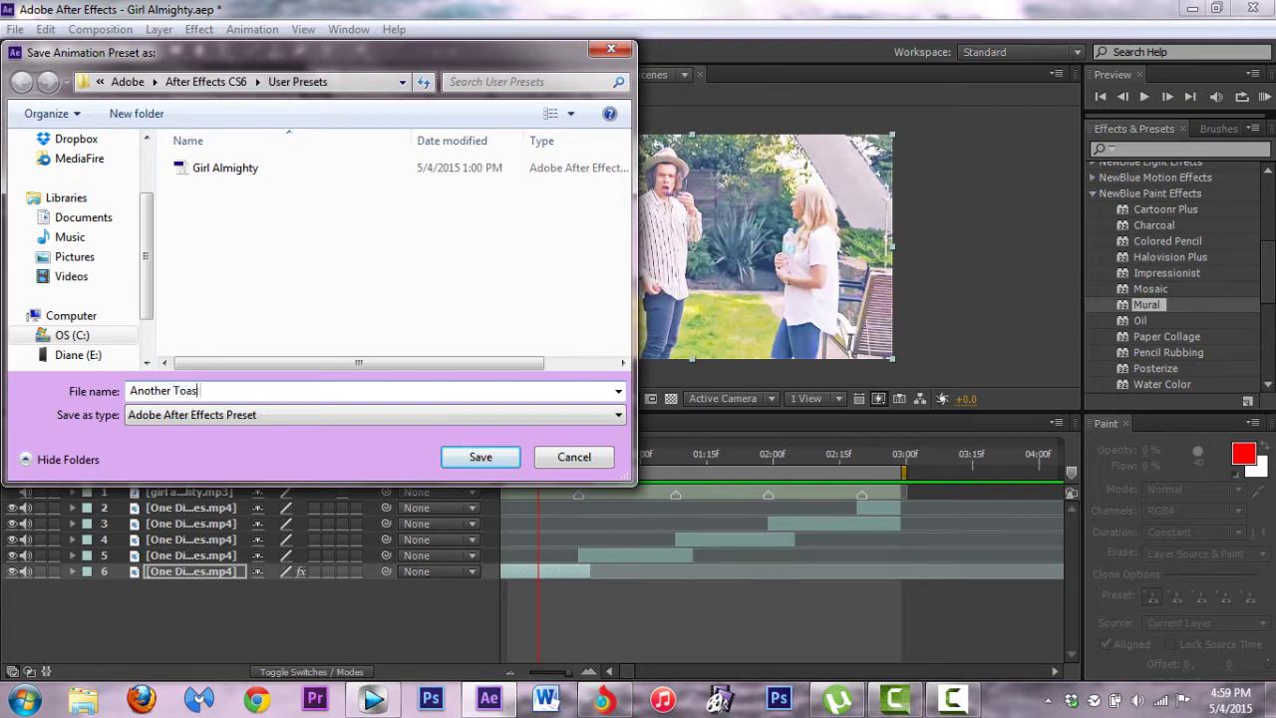
type("t")
key("Return")
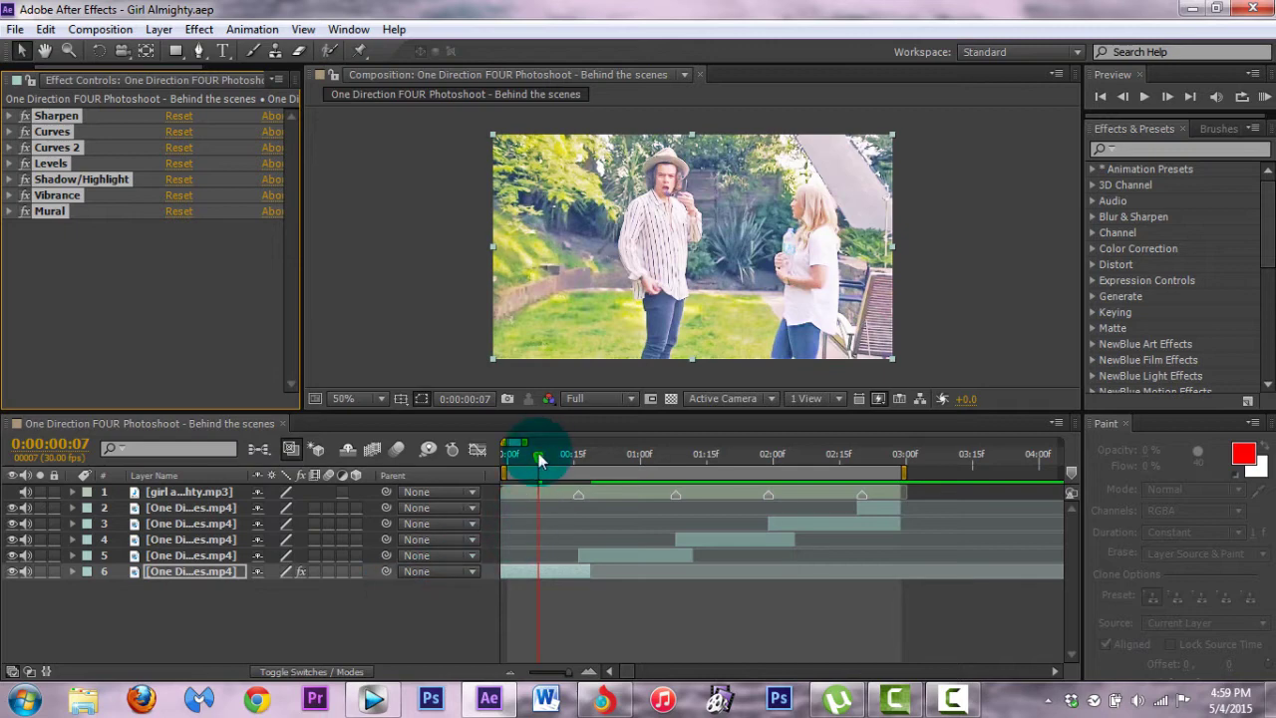
Apply the Another Toast preset from User Presets to another clip layer at frame 25
left_click_drag(538, 454, 619, 471)
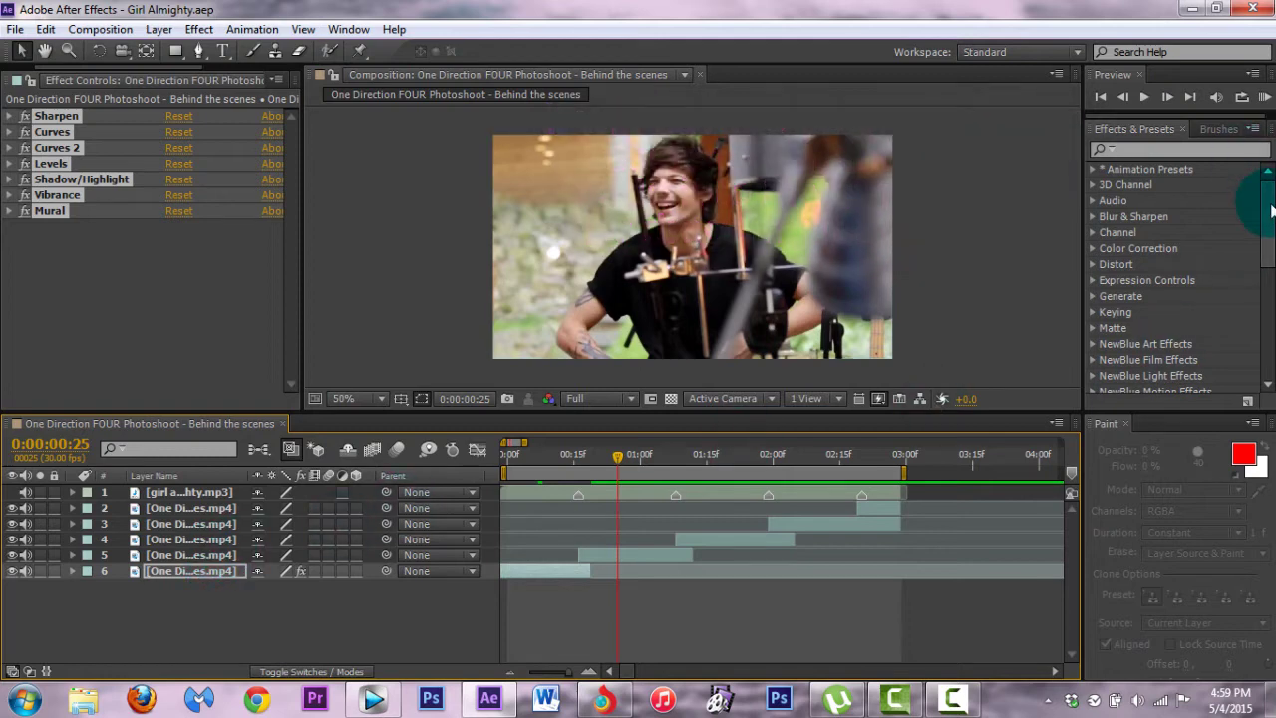
left_click(1093, 170)
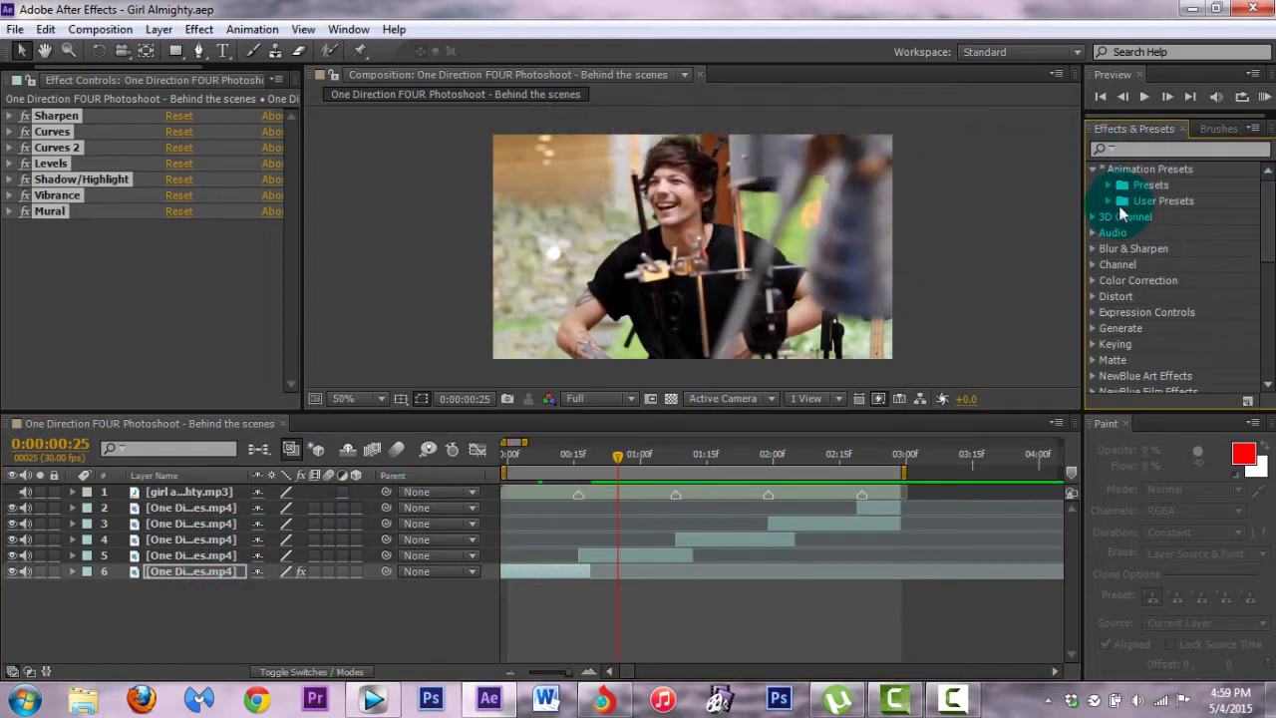
left_click(1114, 203)
left_click_drag(1164, 218, 291, 556)
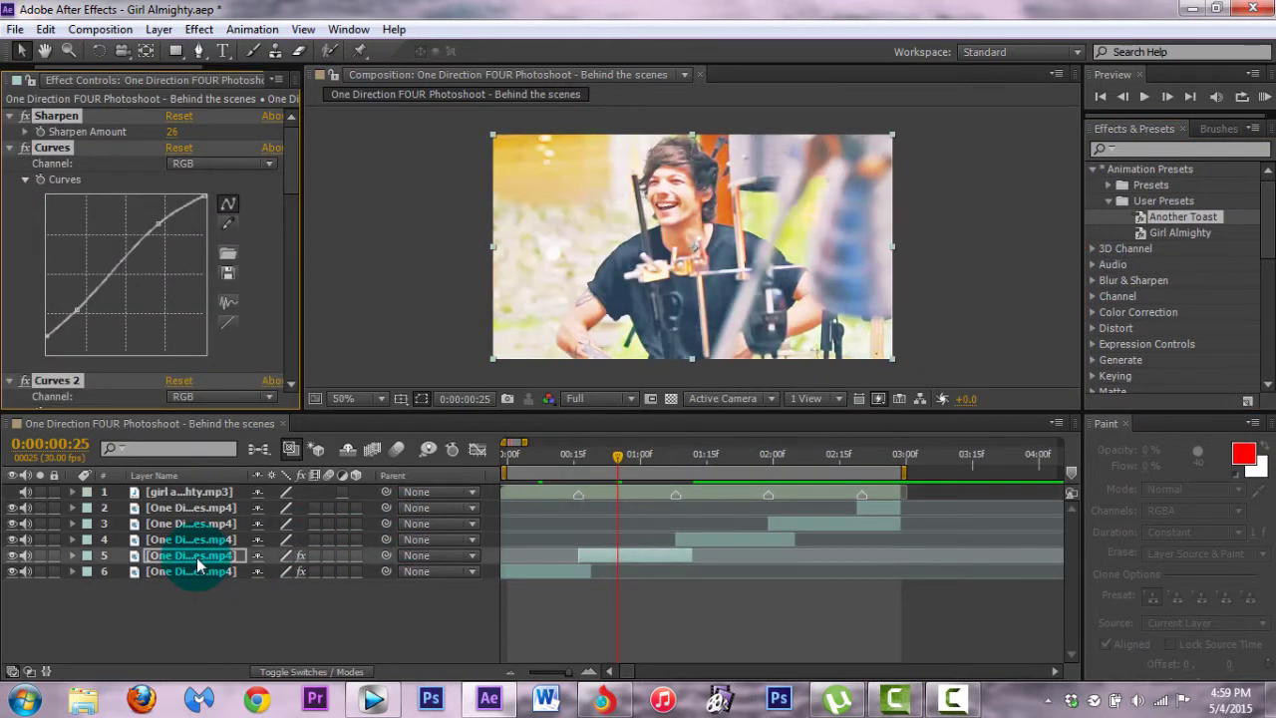
Apply the Another Toast grade to clip layer 4, undoing a misplaced application
left_click_drag(616, 457, 725, 456)
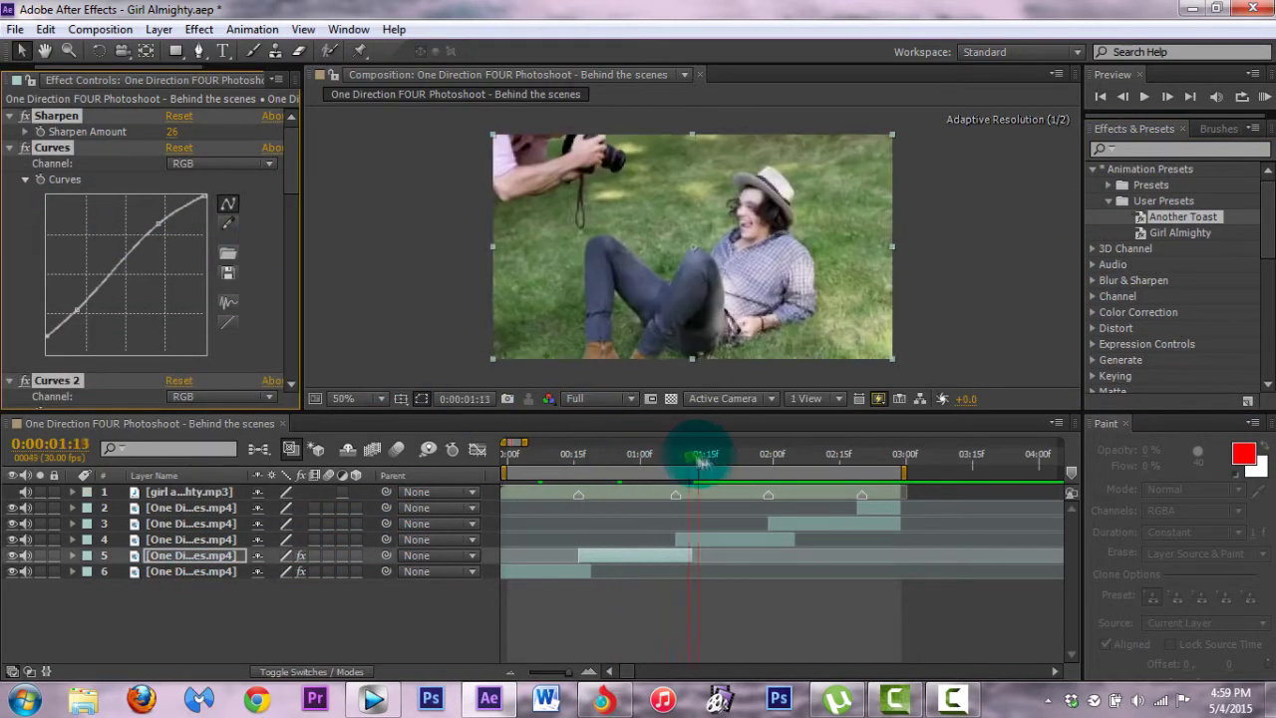
left_click(757, 541)
left_click_drag(740, 459, 618, 459)
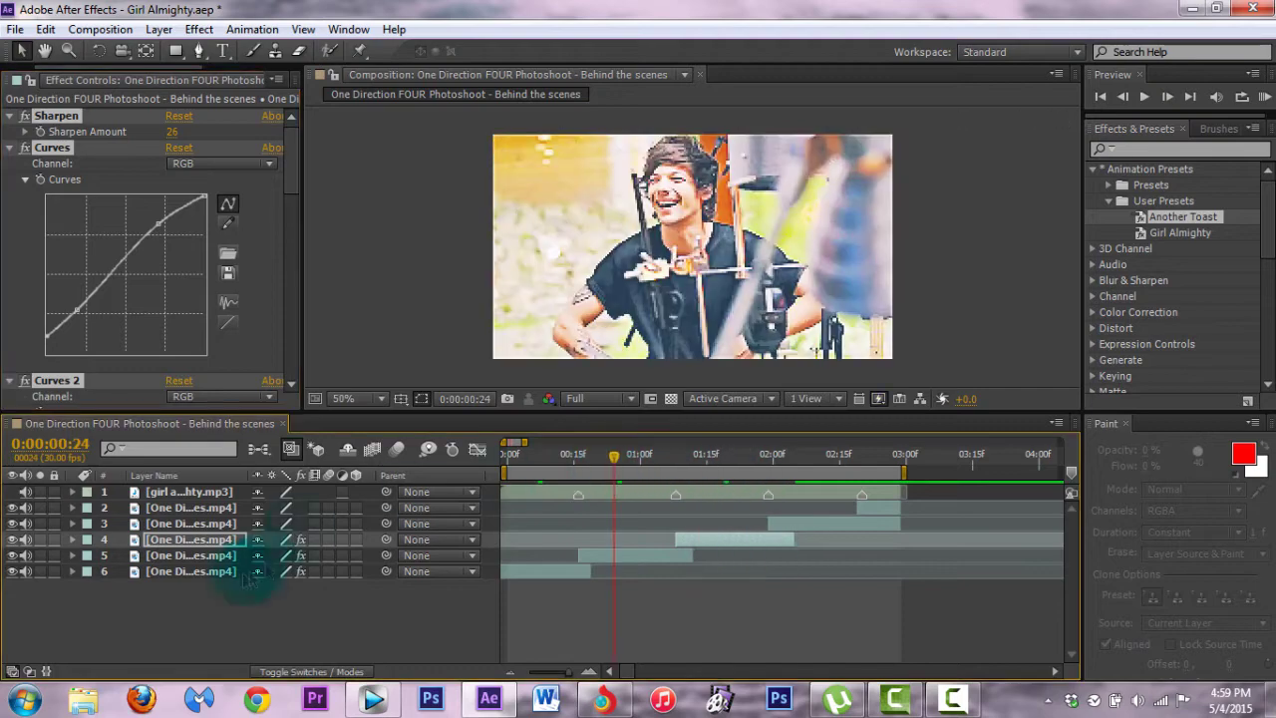
left_click(234, 555)
left_click(46, 29)
left_click(68, 51)
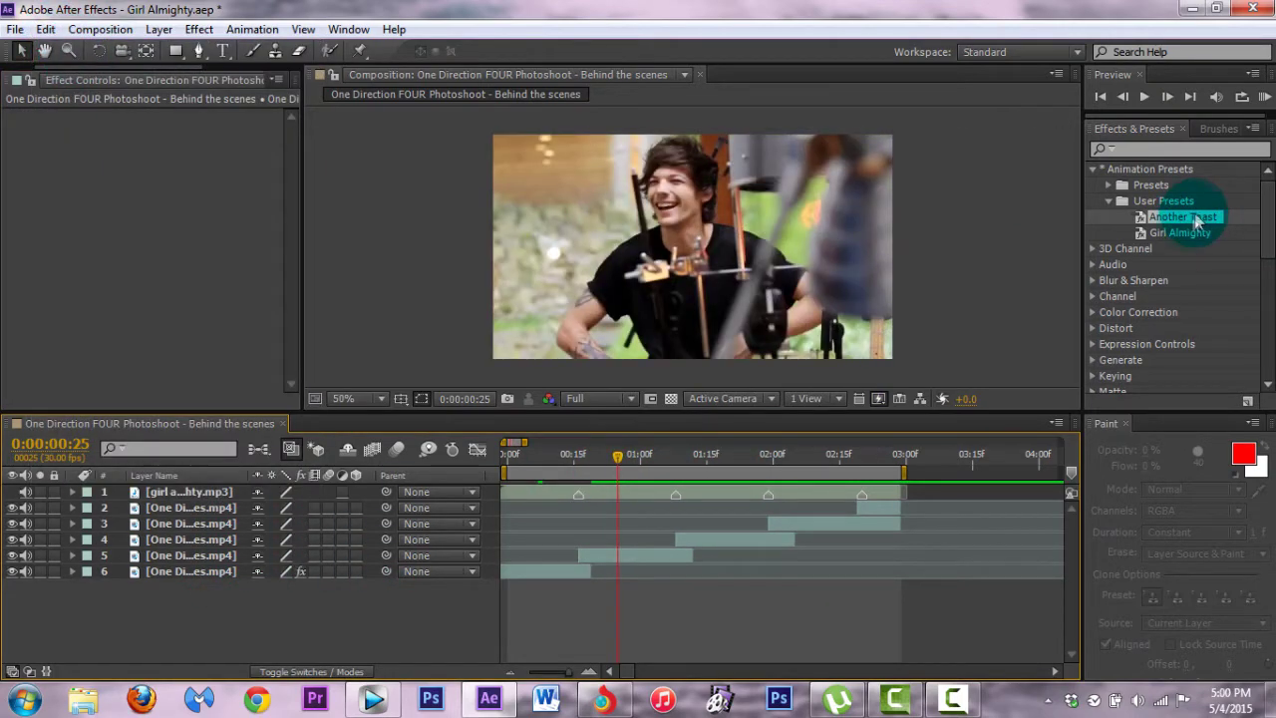
left_click(741, 539)
left_click(826, 461)
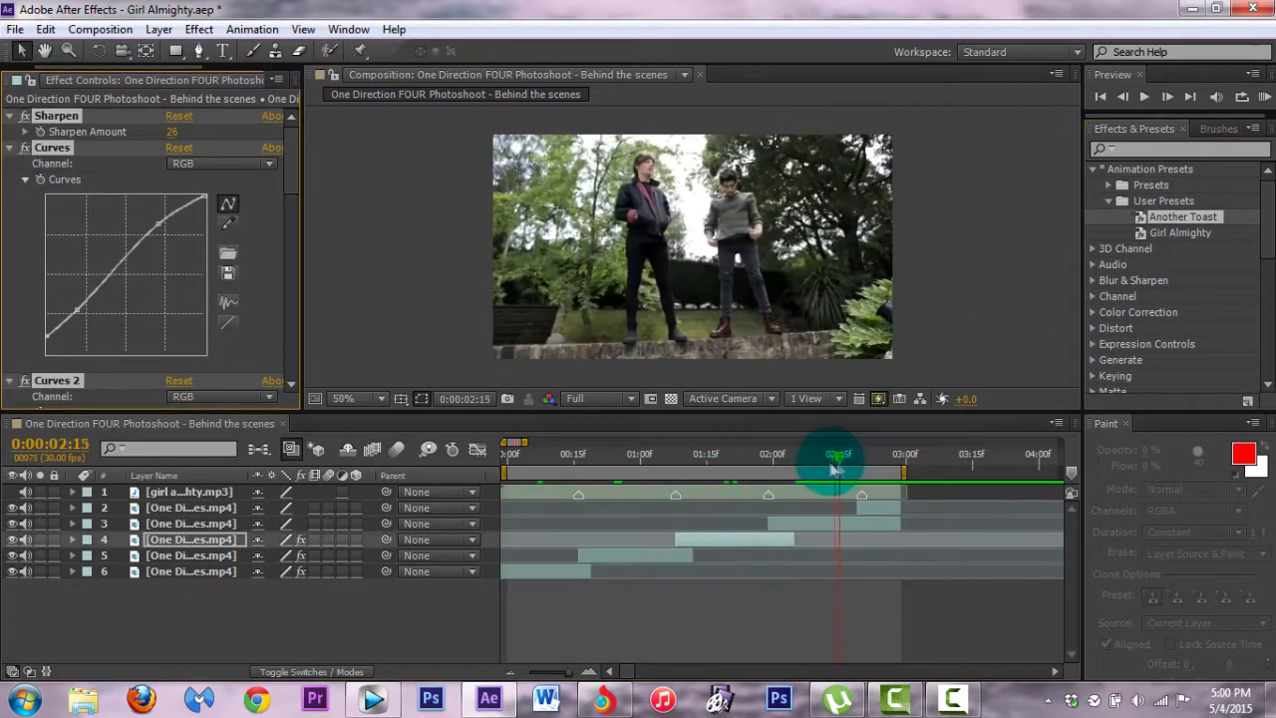
Grade clip layers 3 and 2 with Another Toast, return to the start, and collapse Animation Presets
left_click(846, 523)
left_click(858, 461)
left_click(877, 460)
left_click(885, 507)
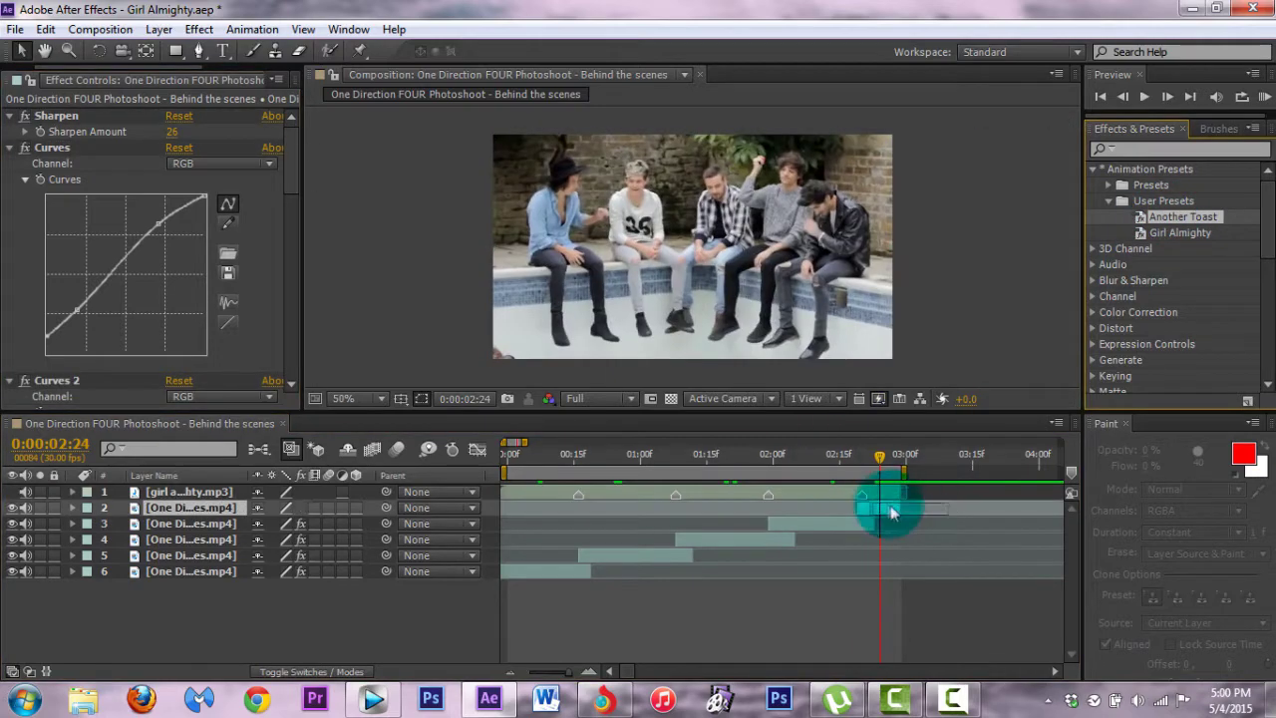
left_click_drag(876, 469, 325, 476)
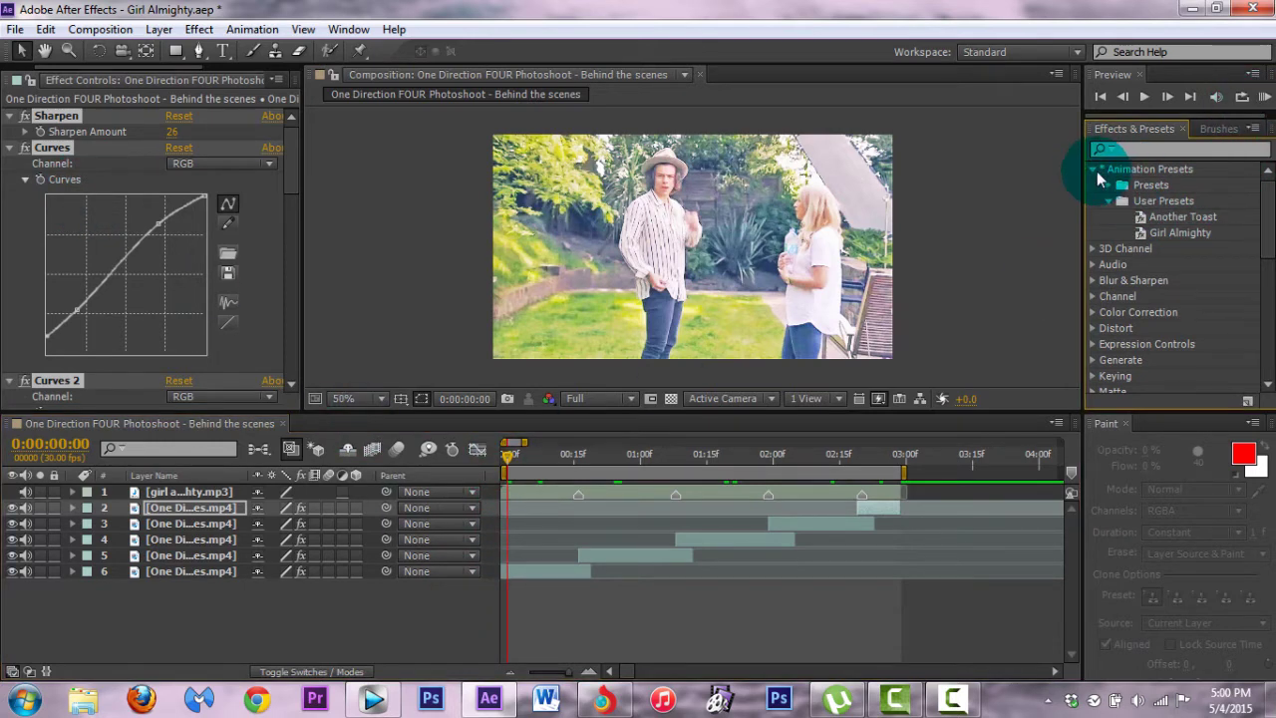
left_click(1093, 170)
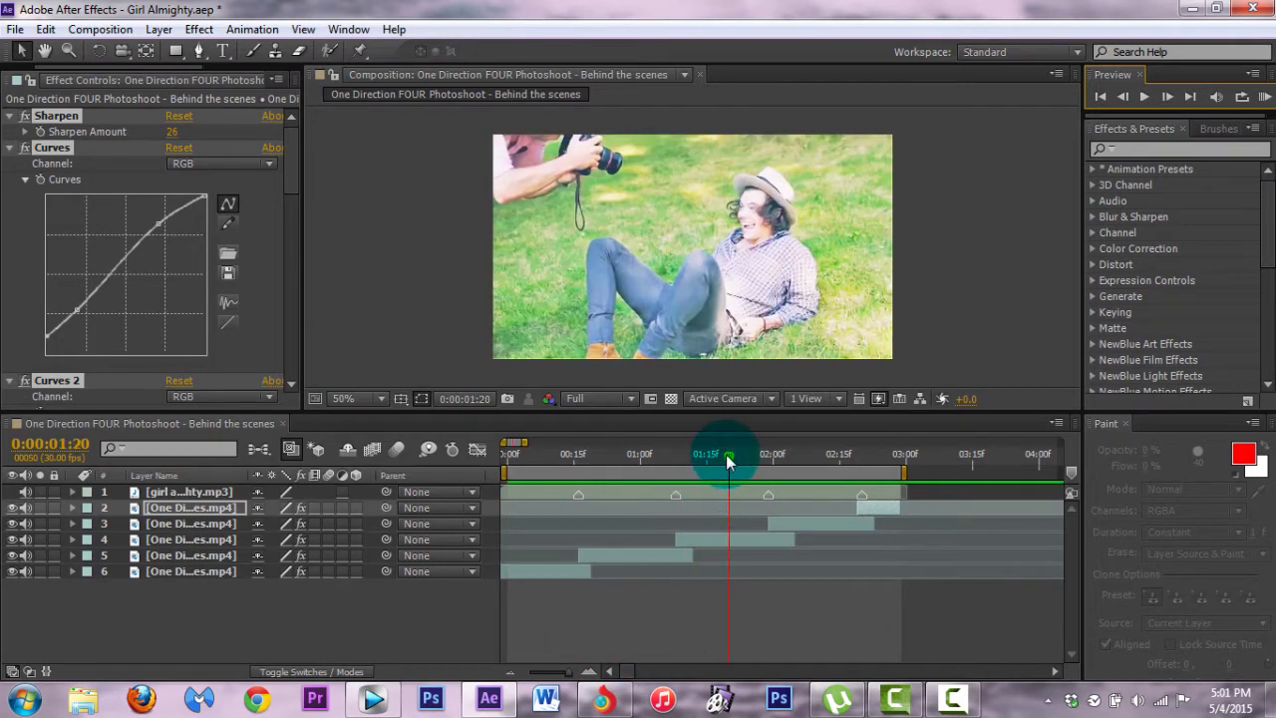
Apply Gaussian Blur from Blur & Sharpen to the opening clip and collapse its other effects
left_click(510, 461)
left_click_drag(510, 460, 483, 463)
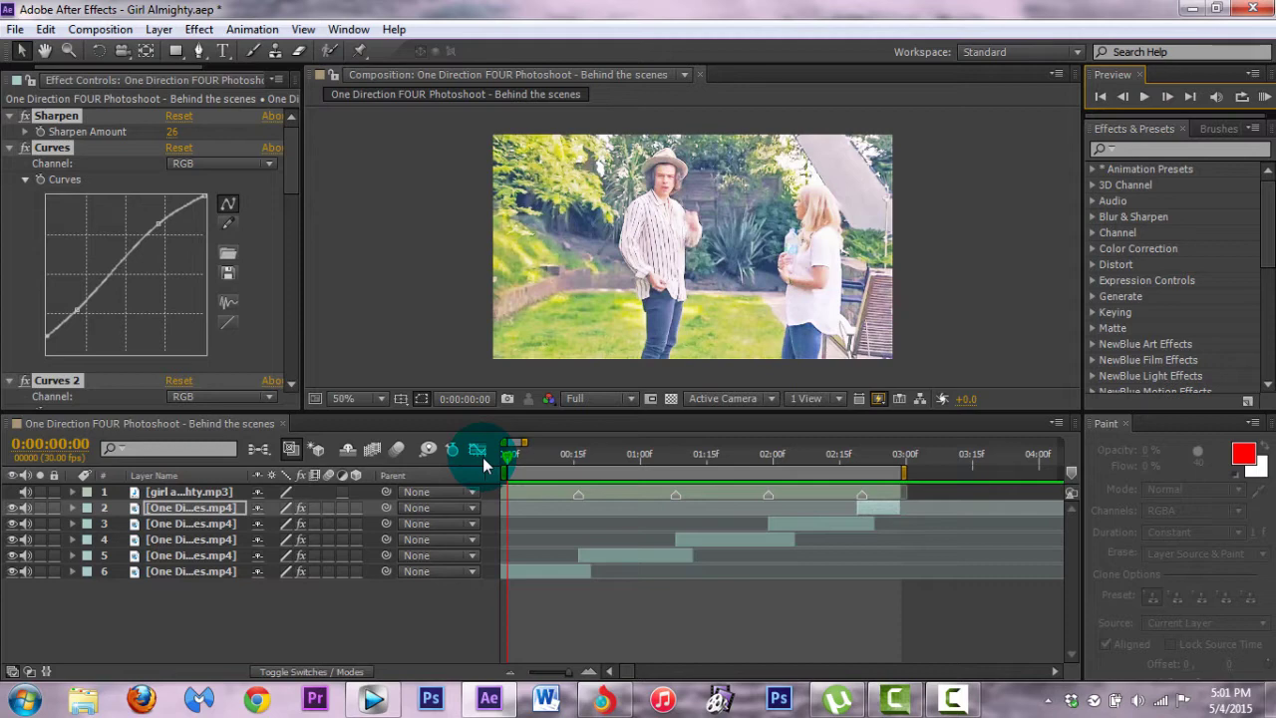
left_click(1091, 216)
scroll(1116, 214, "down", 1)
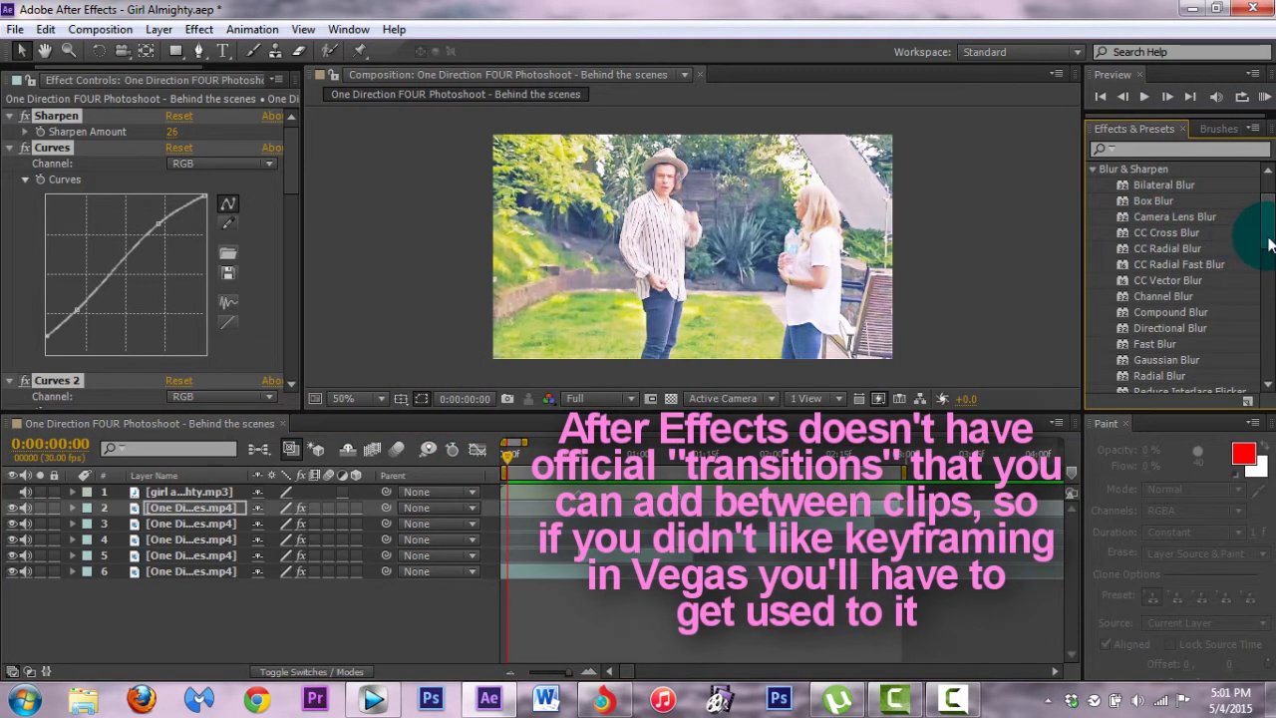
left_click_drag(1269, 244, 1266, 263)
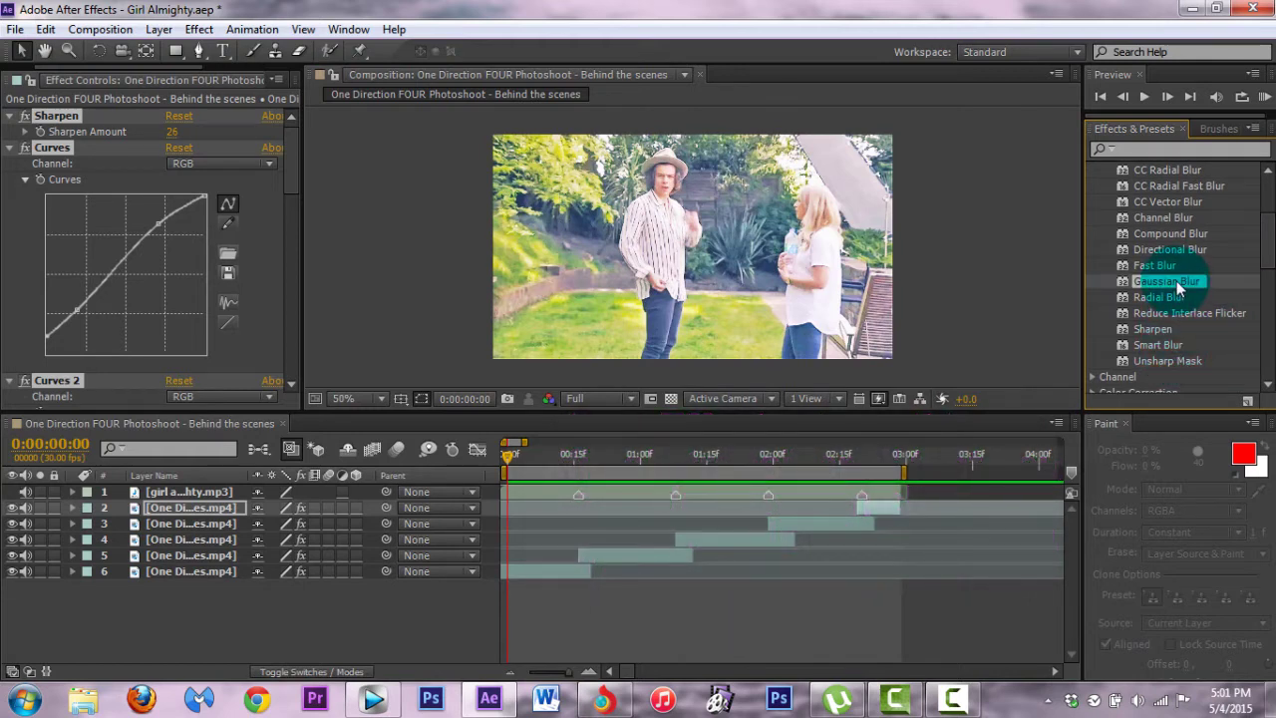
mouse_move(1179, 287)
left_mouse_down()
mouse_move(517, 593)
mouse_move(538, 570)
left_mouse_up()
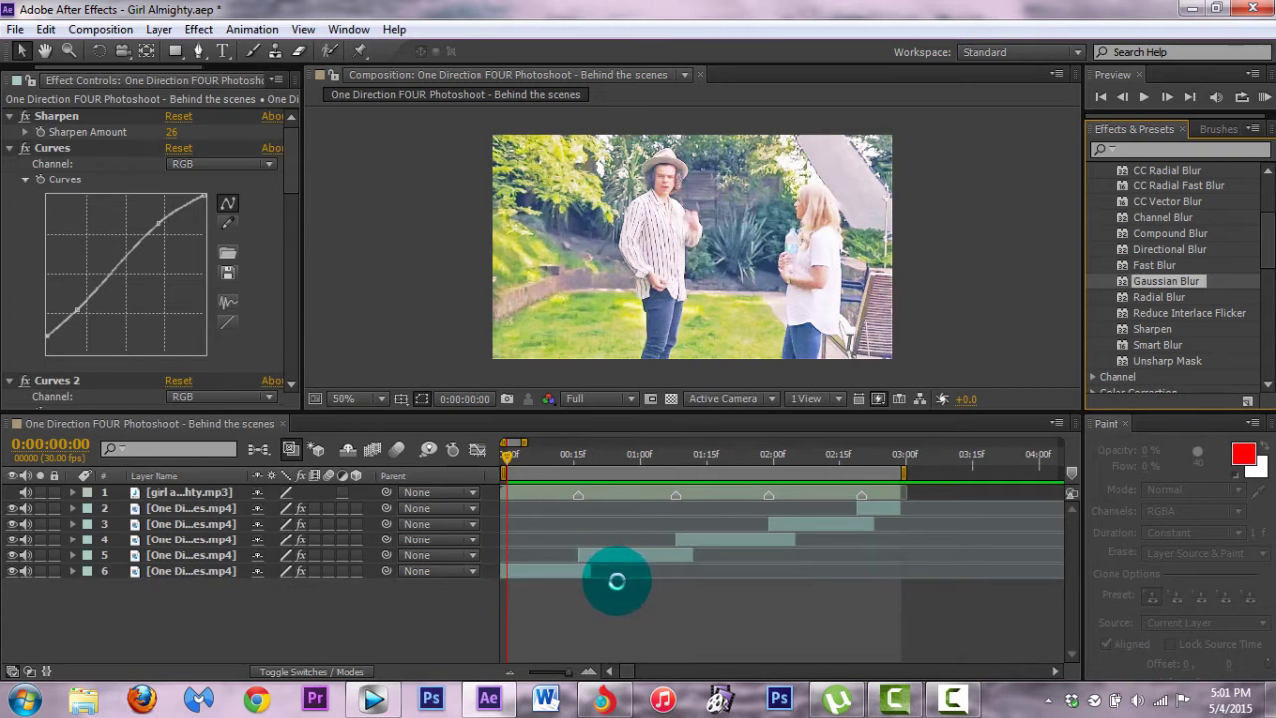
scroll(149, 249, "up", 5)
left_click(25, 198, "ctrl")
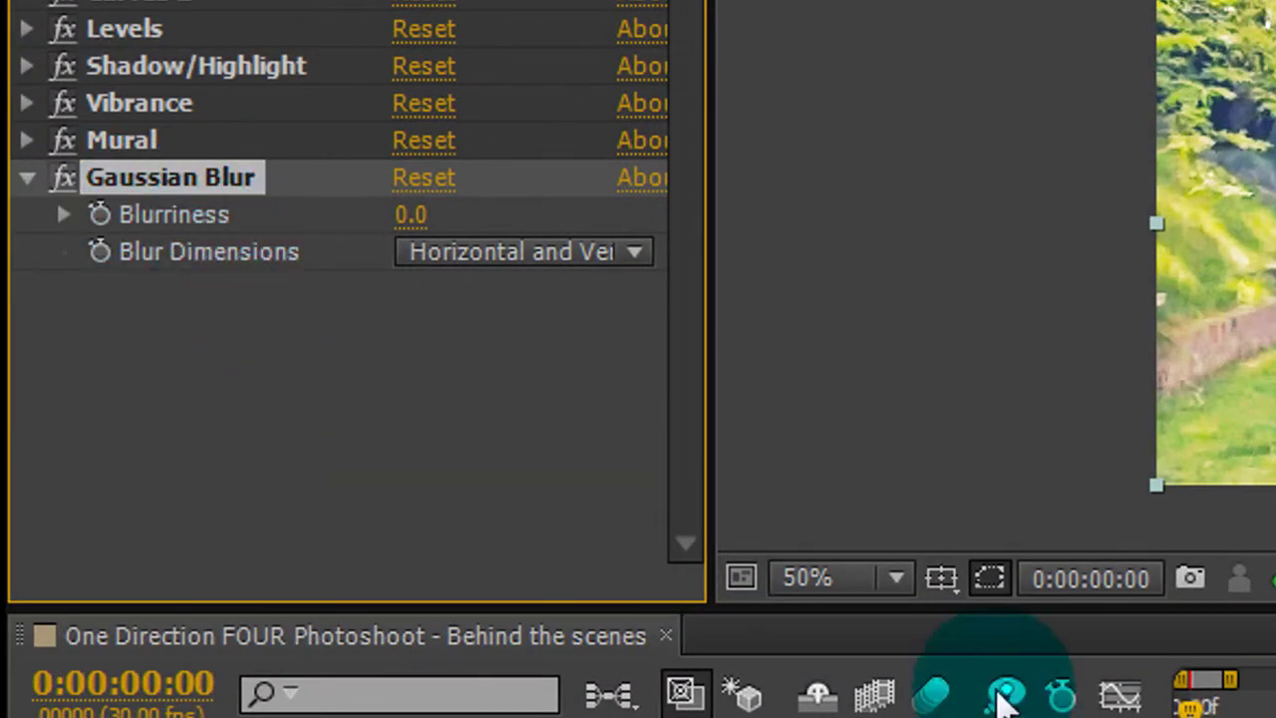
Keyframe Gaussian Blur Blurriness at 7.9 on the clip's first frame
left_click_drag(1181, 685, 1177, 686)
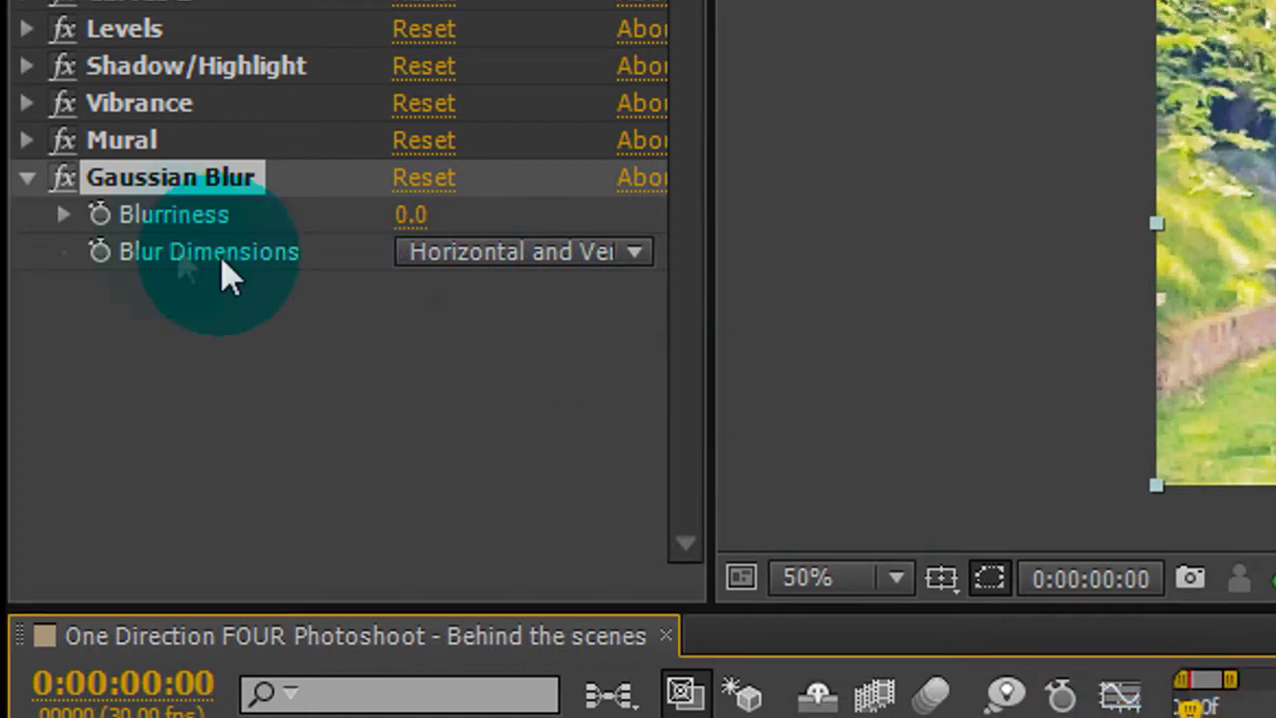
left_click(99, 215)
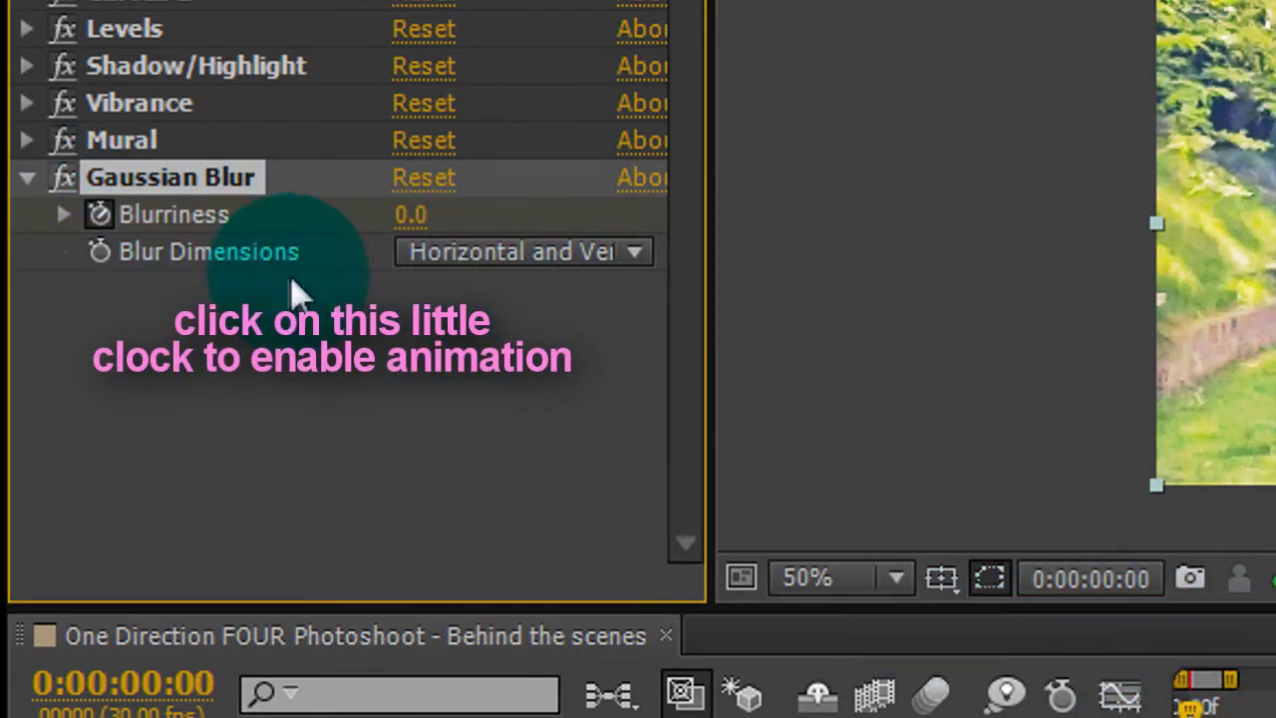
left_click(1178, 699)
left_click_drag(409, 215, 569, 217)
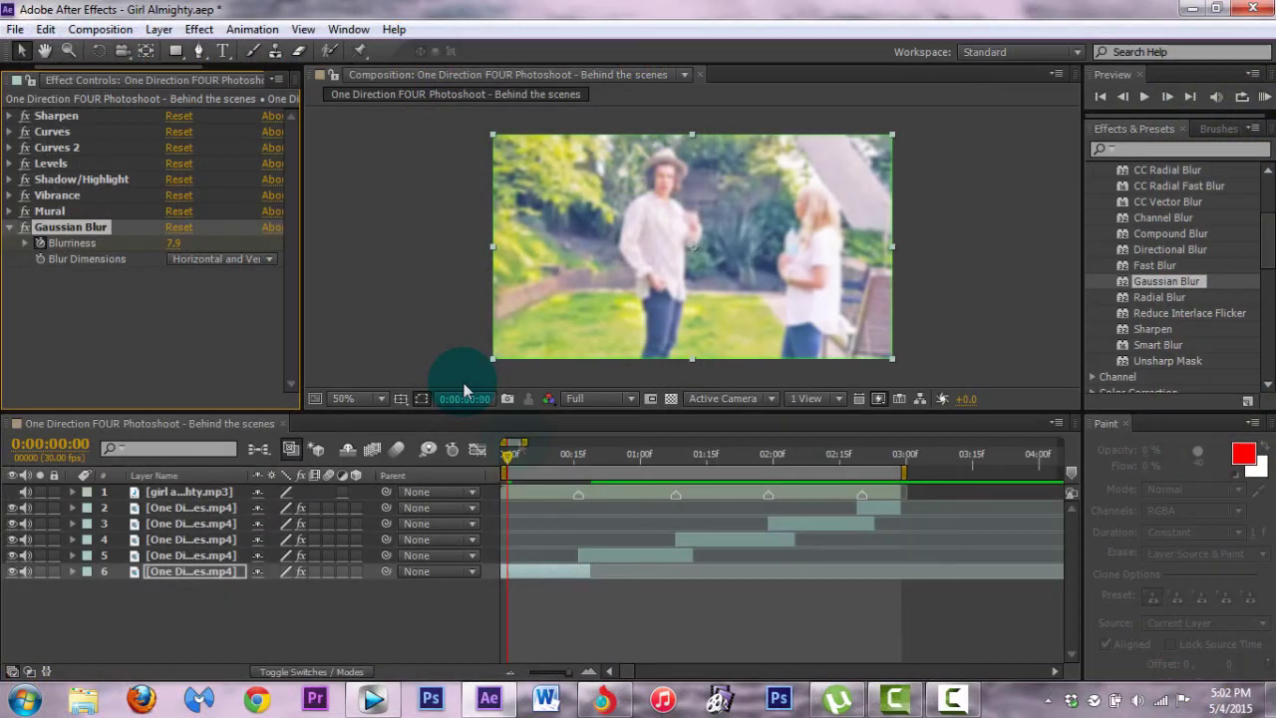
Set Blurriness back to 0 at frame 7 and scrub to check the blur clearing
left_click_drag(509, 459, 537, 459)
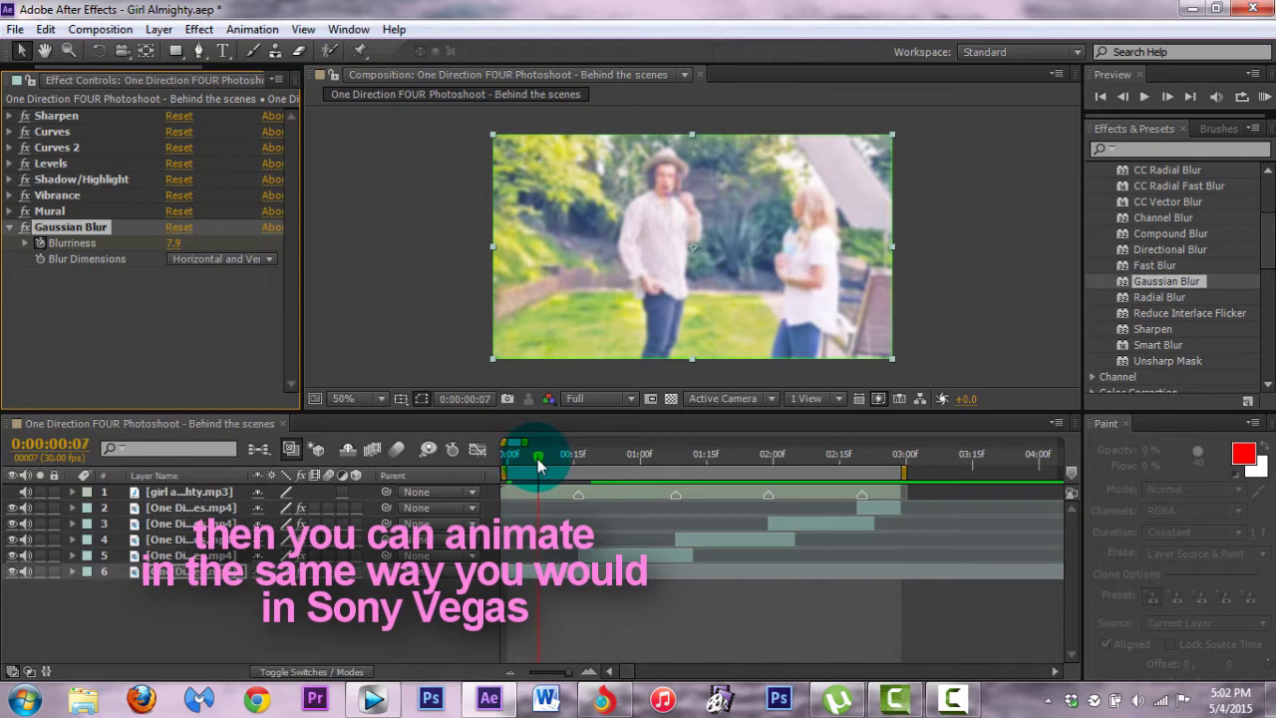
left_click(259, 289)
left_click_drag(173, 242, 91, 251)
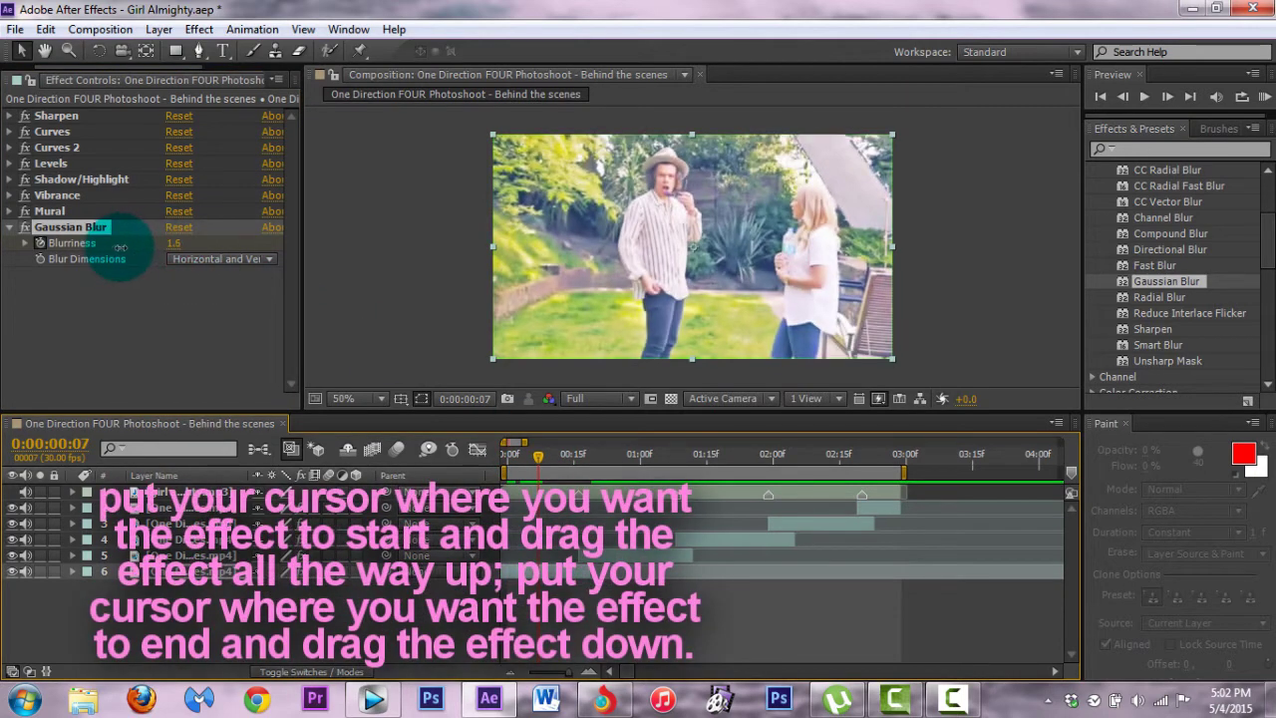
left_click(533, 456)
mouse_move(537, 458)
left_mouse_down()
mouse_move(626, 472)
mouse_move(469, 453)
left_mouse_up()
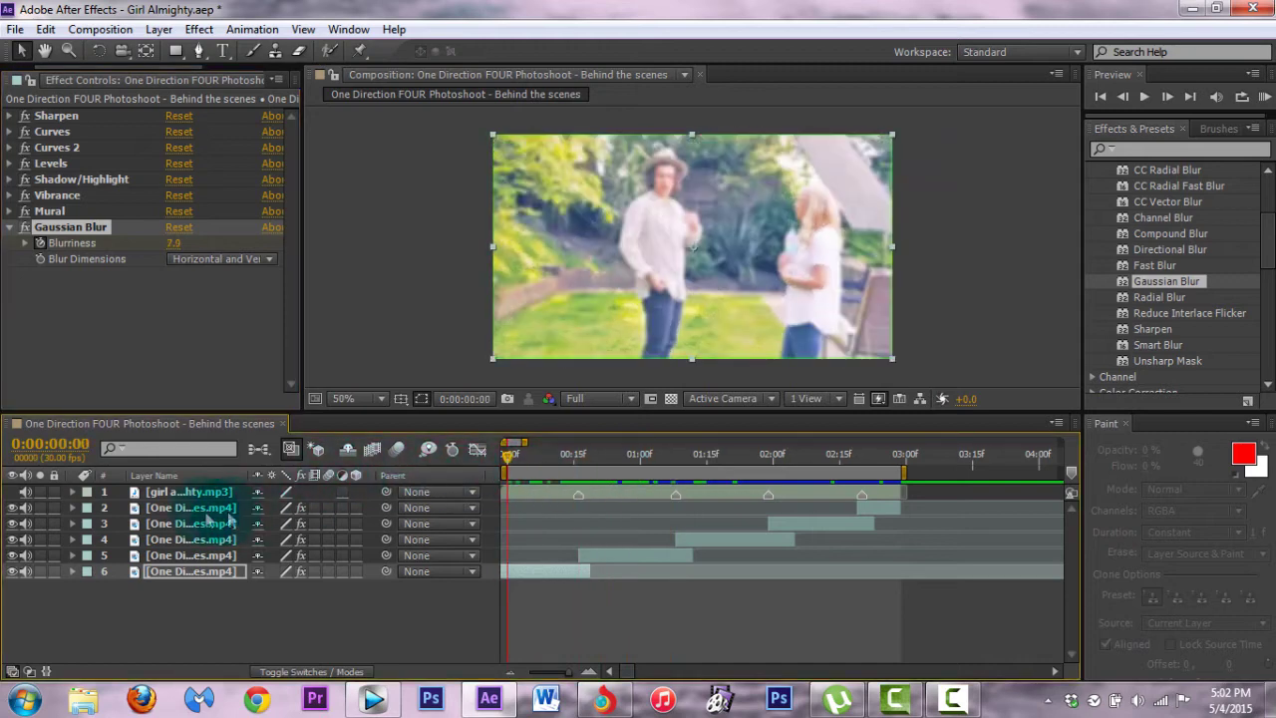
left_click(189, 507)
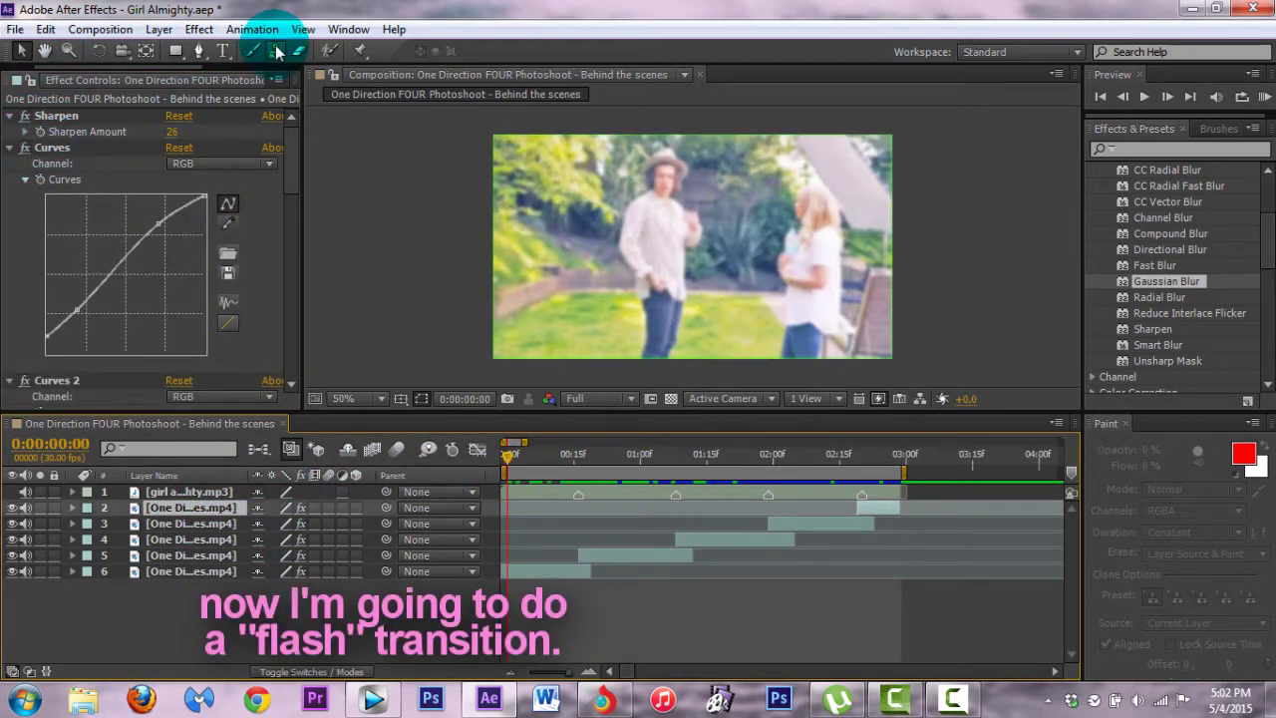
Create a new white solid layer, White Solid 1
left_click(158, 29)
mouse_move(222, 42)
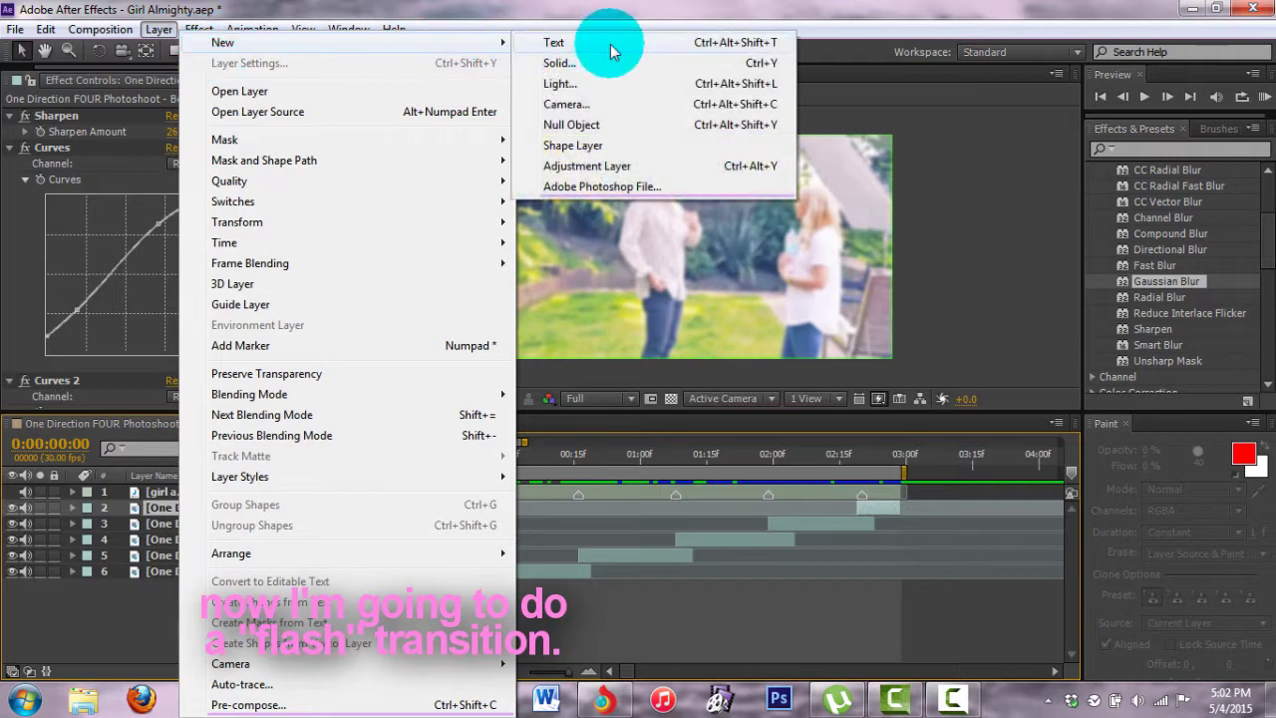
left_click(586, 62)
left_click(626, 457)
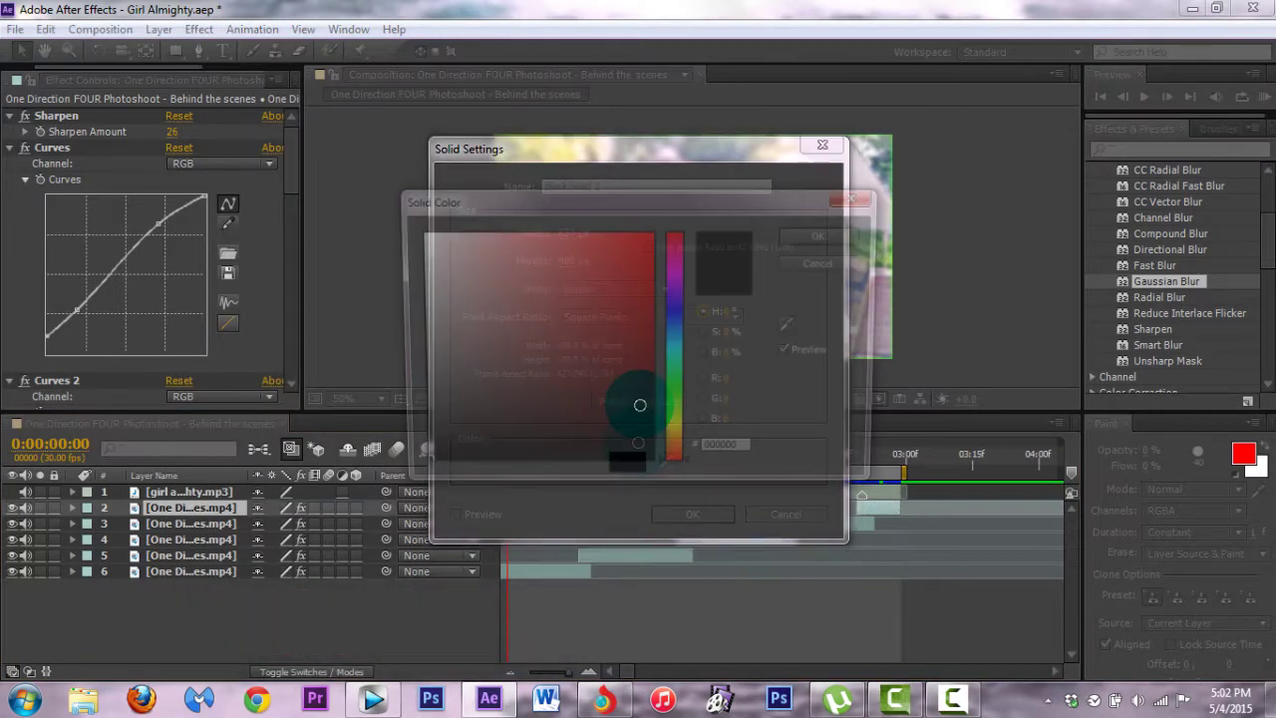
left_click_drag(438, 259, 370, 222)
left_click(827, 244)
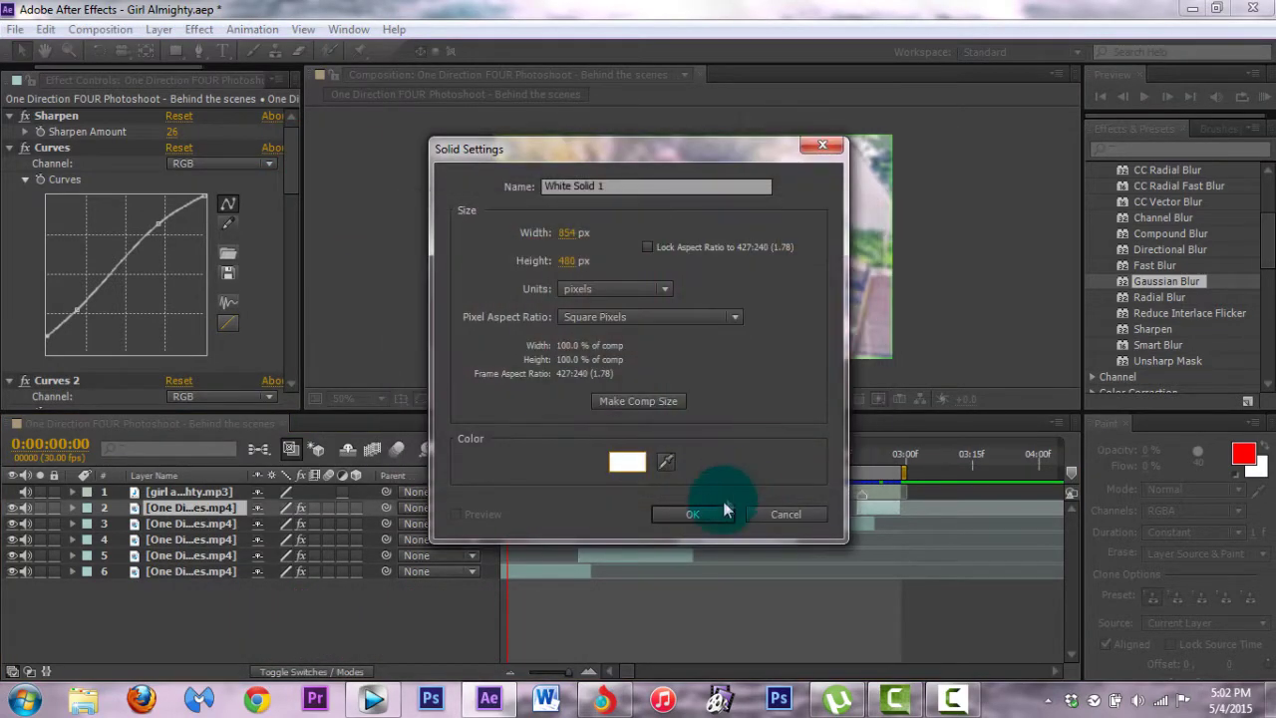
left_click(702, 528)
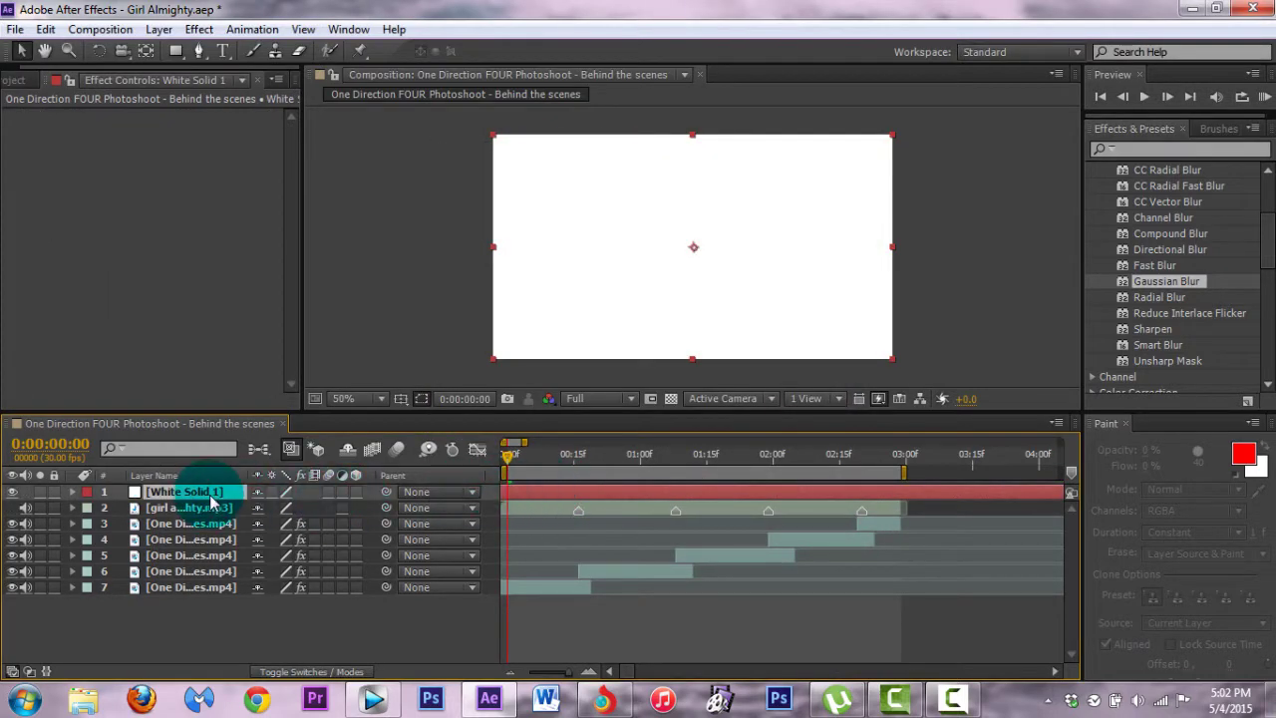
Move White Solid 1 below the music track, start it slightly later, and trim it to end at frame 15
left_click_drag(211, 501, 205, 516)
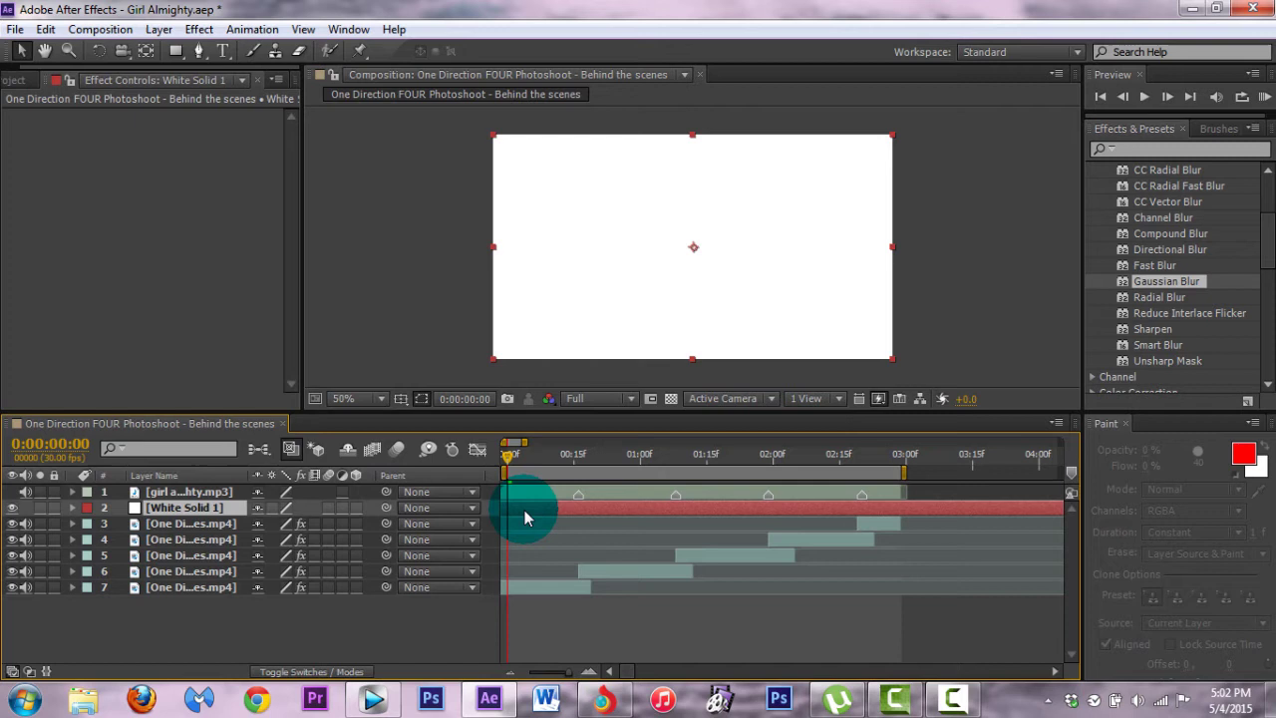
left_click_drag(513, 510, 552, 513)
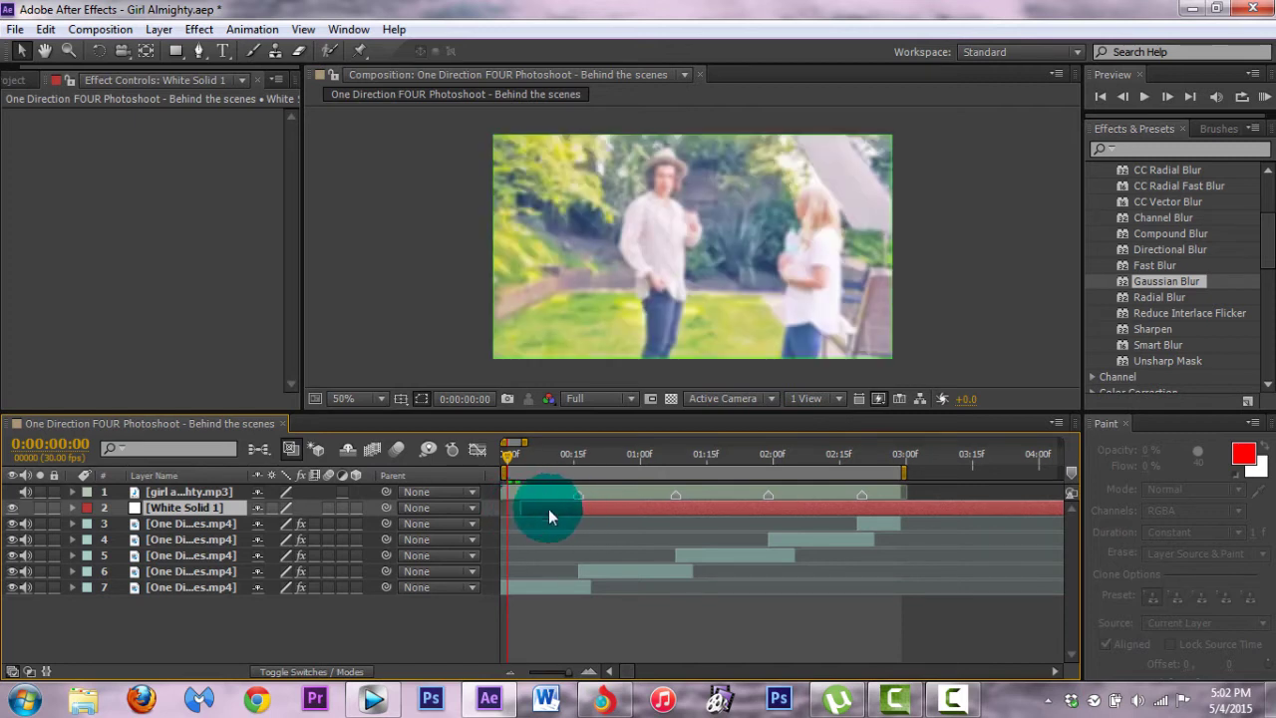
left_click_drag(509, 453, 545, 457)
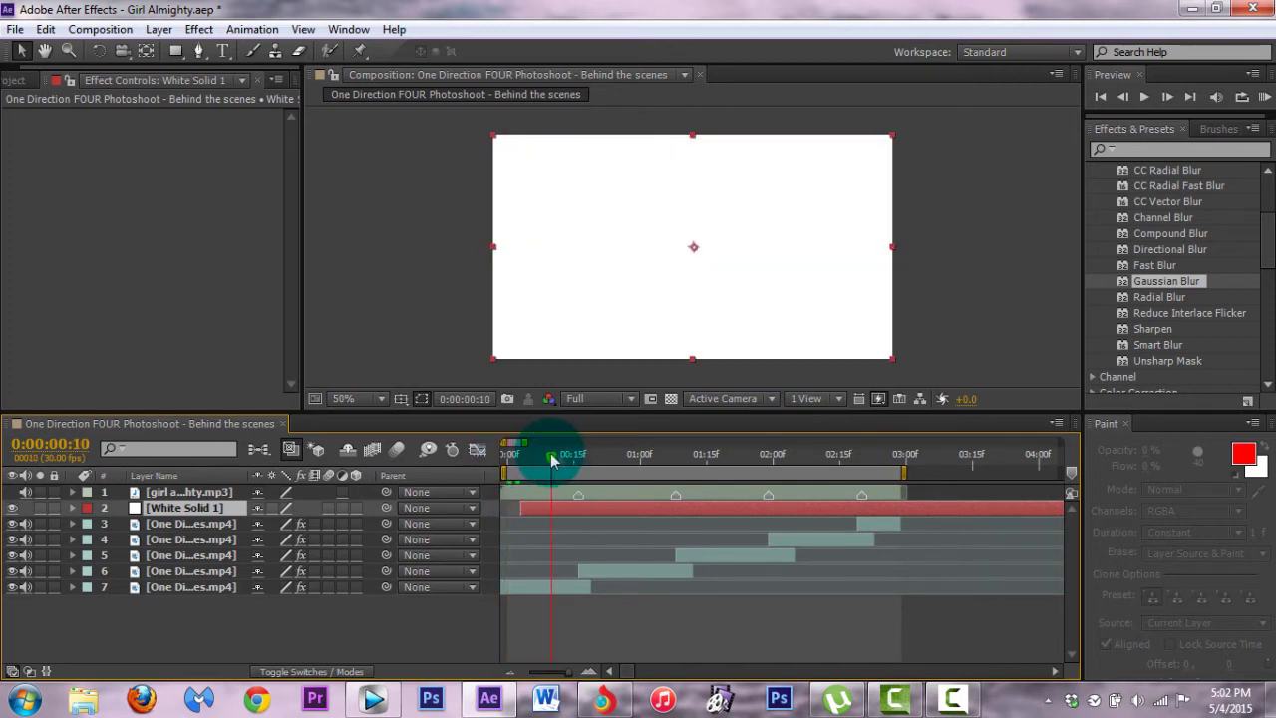
key("ctrl+shift+d")
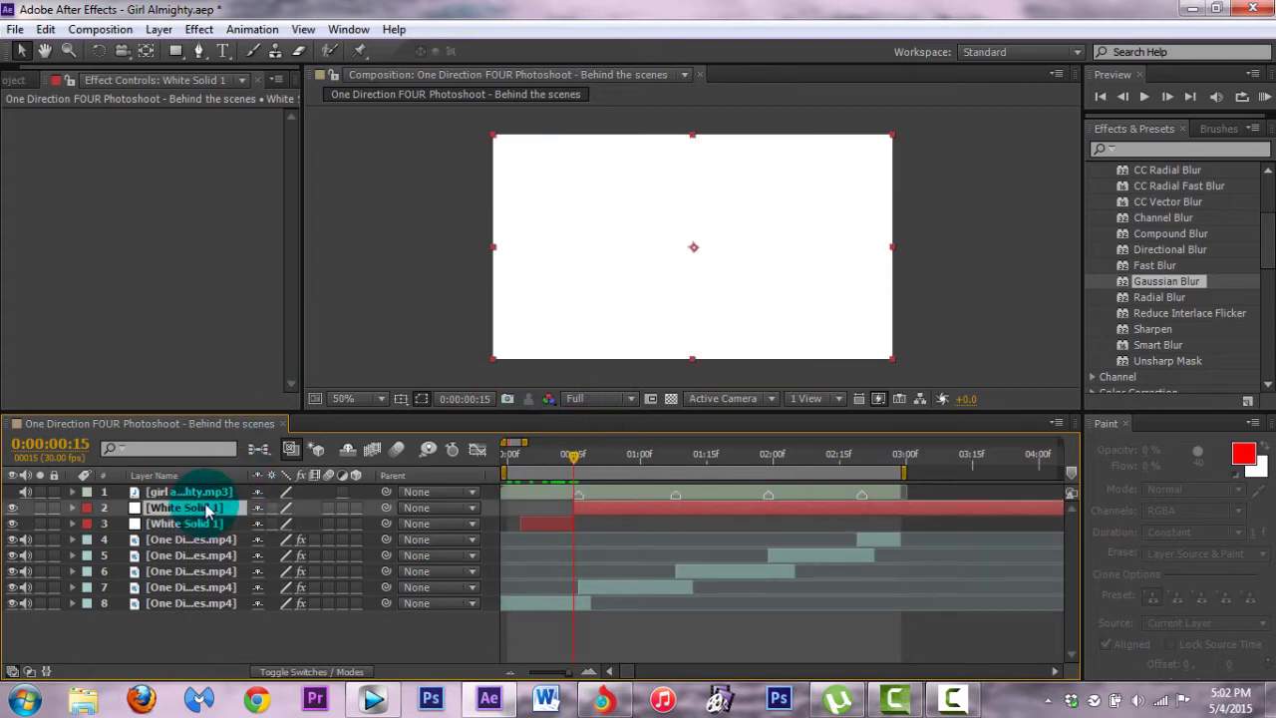
key("Delete")
left_click(73, 507)
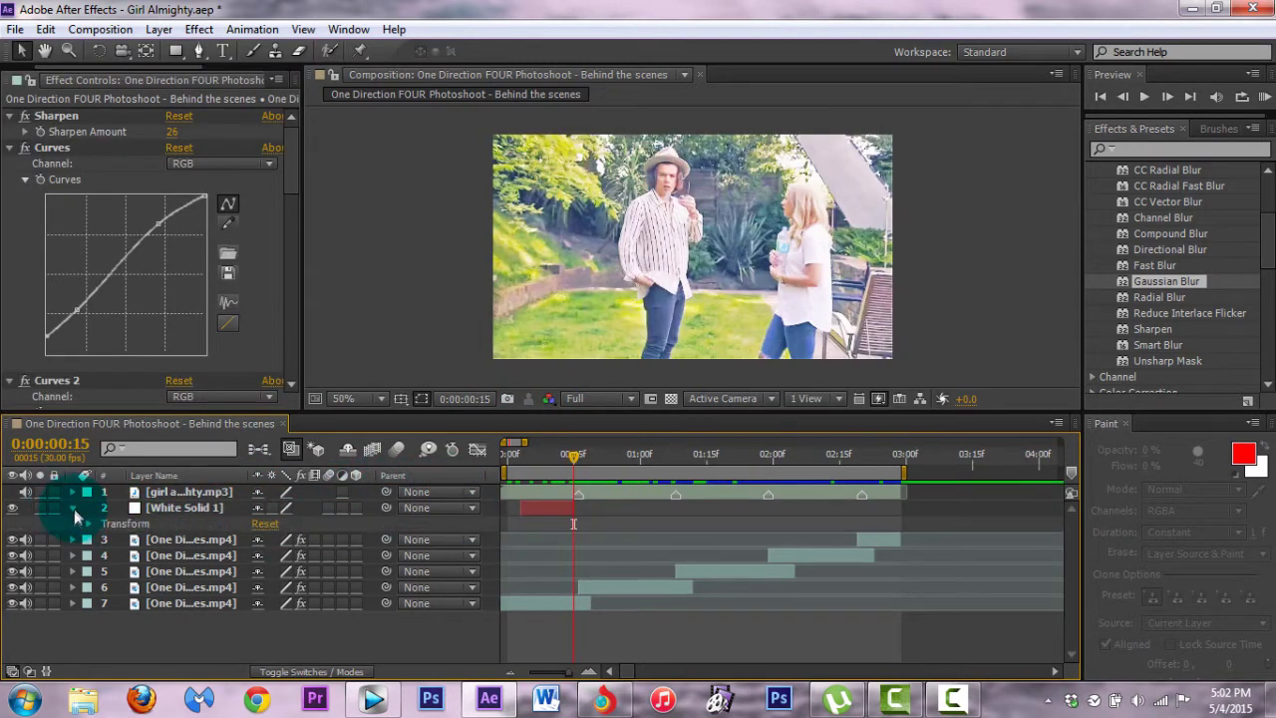
Keyframe White Solid 1's opacity: 0% at frame 11, a flash peak, then back to 0%
left_click(87, 524)
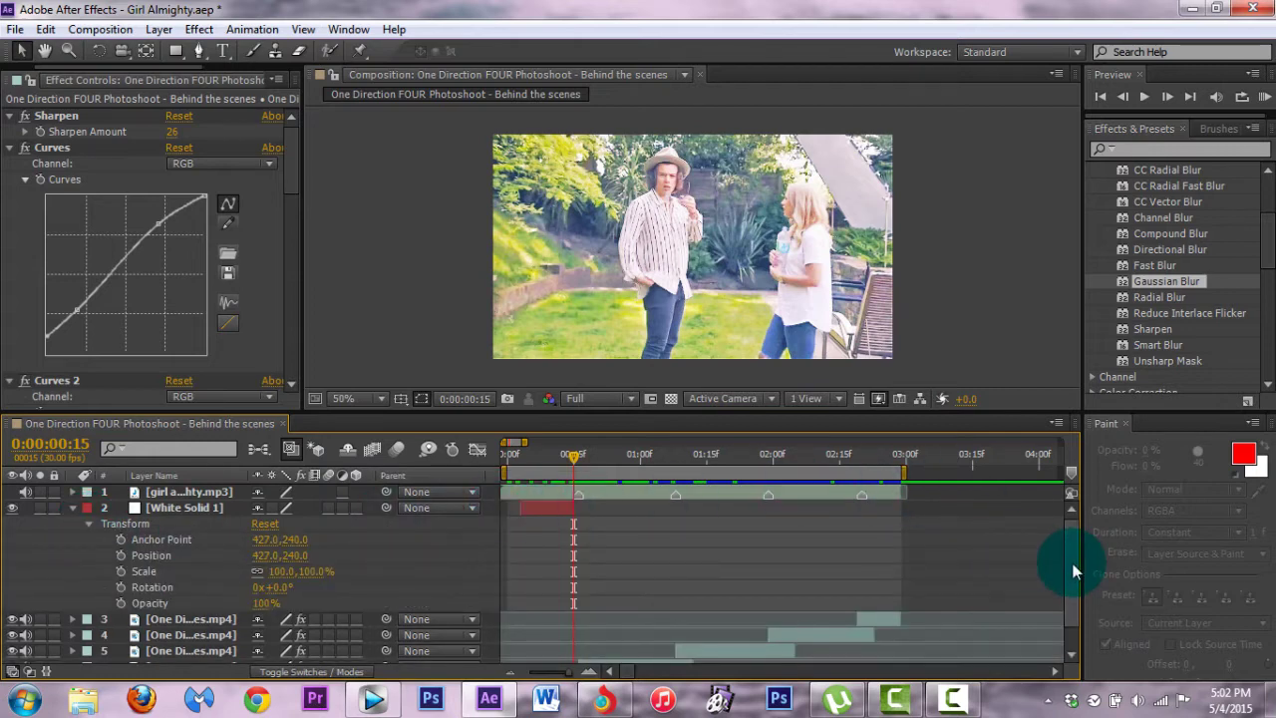
scroll(1074, 595, "down", 1)
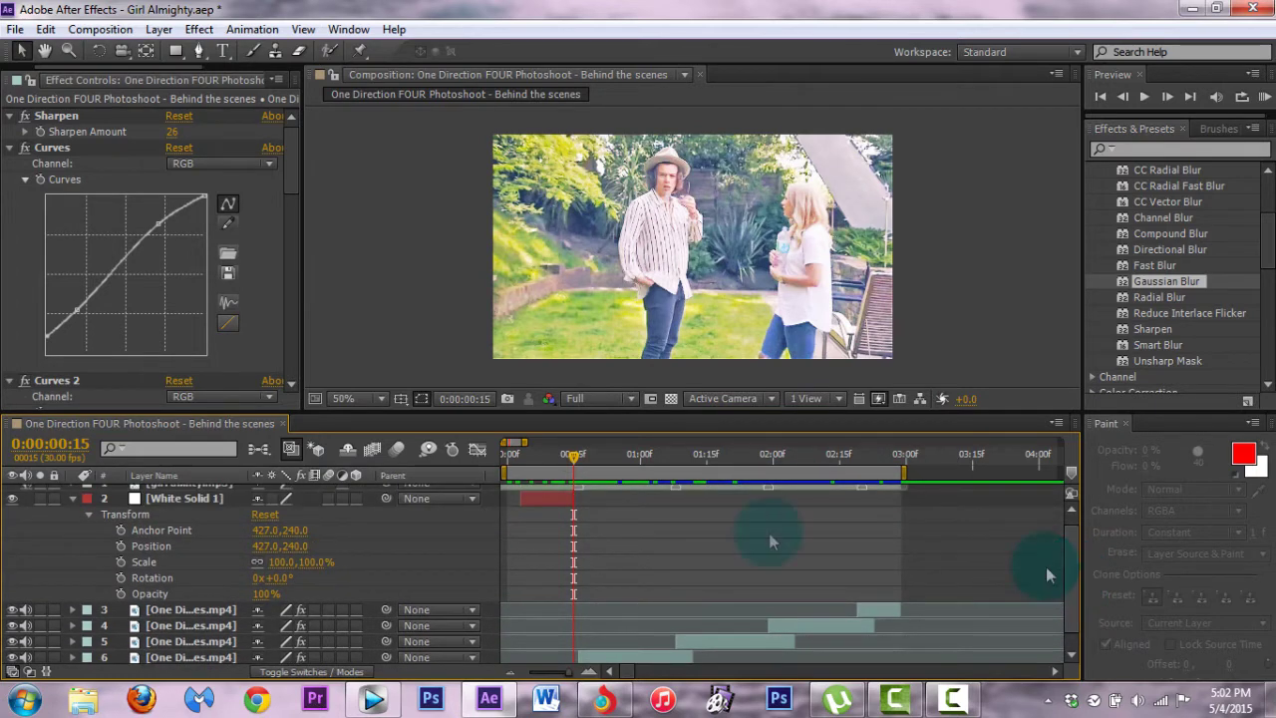
left_click_drag(557, 514, 588, 506)
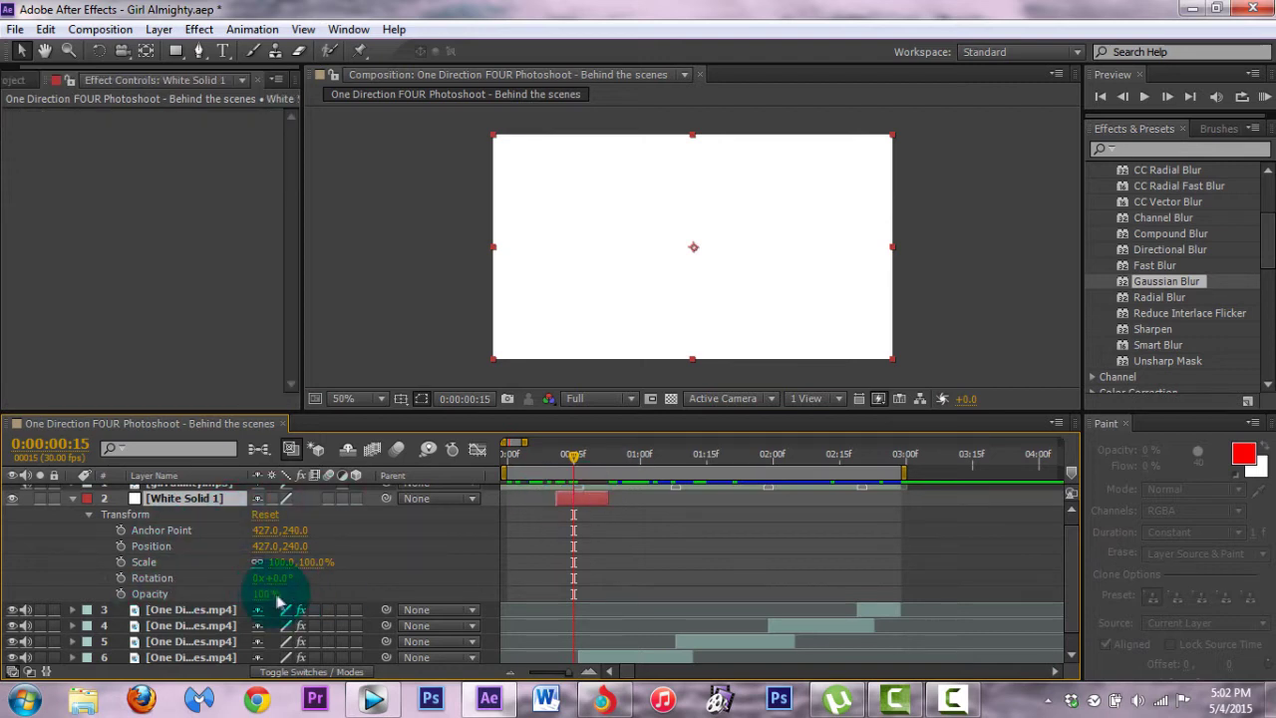
left_click(121, 593)
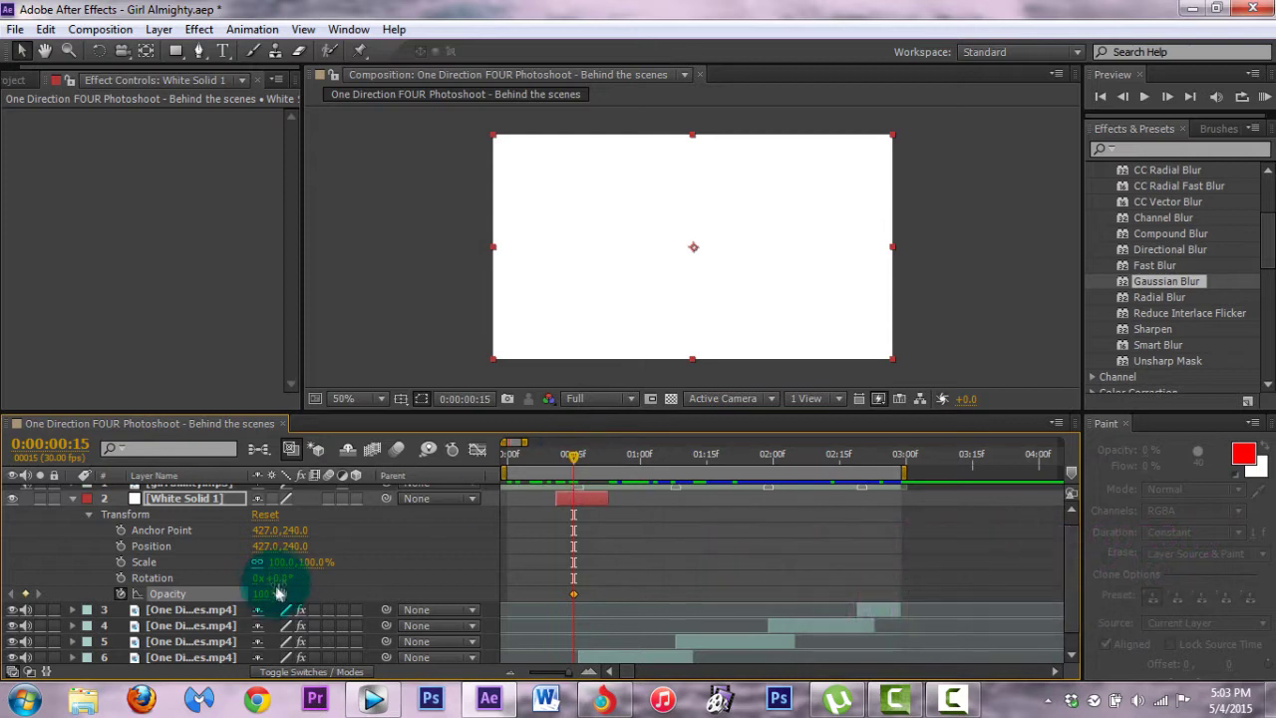
left_click_drag(261, 593, 229, 593)
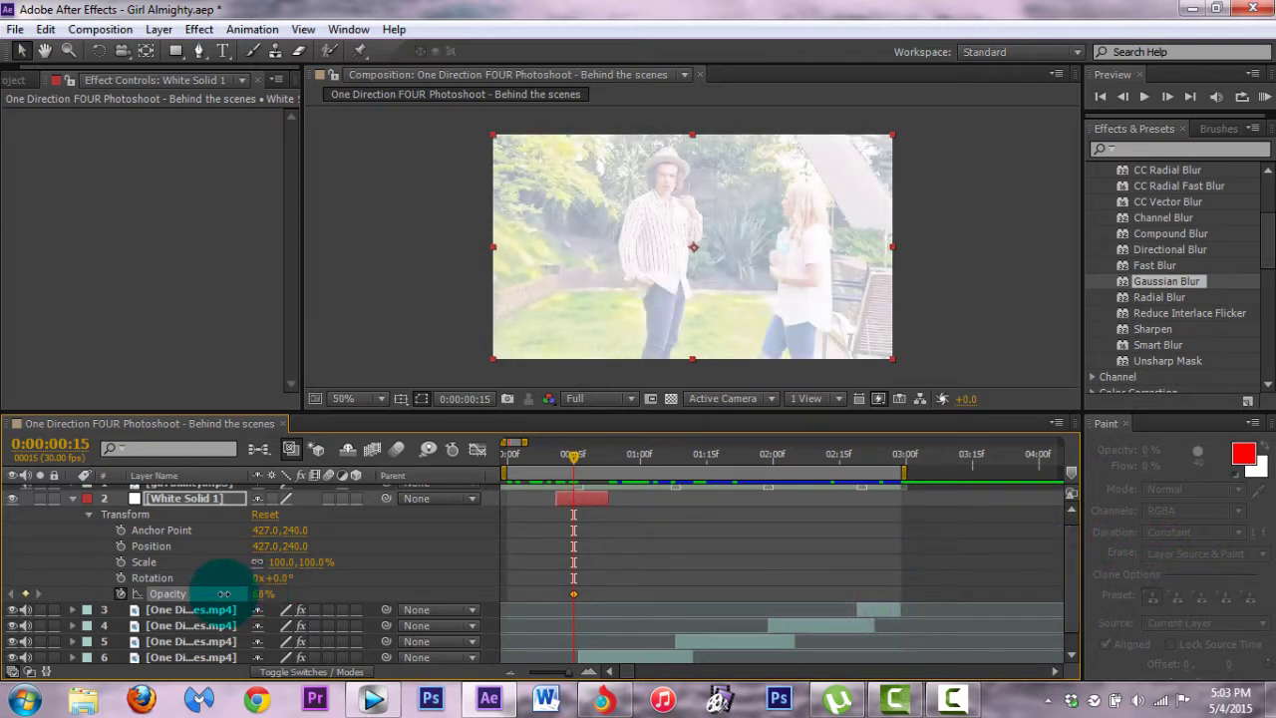
left_click(574, 456)
left_click_drag(571, 458, 556, 456)
left_click_drag(265, 594, 163, 591)
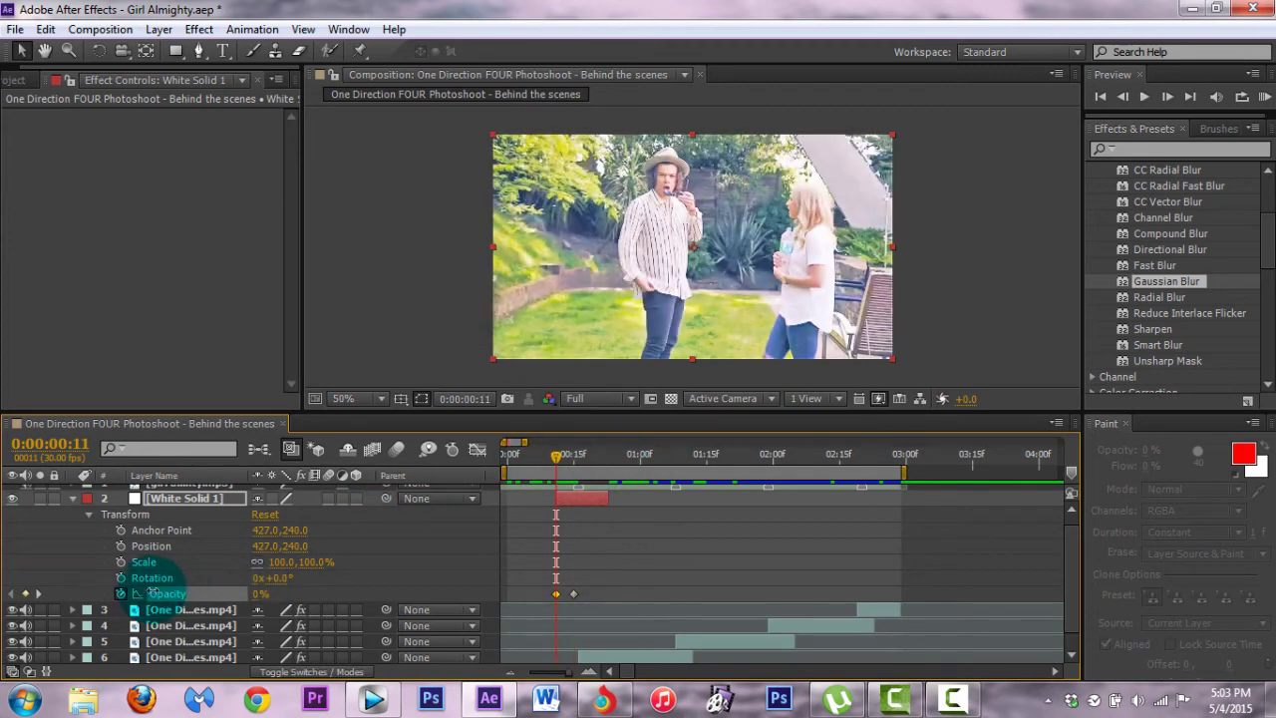
left_click(556, 459)
left_click_drag(558, 459, 587, 464)
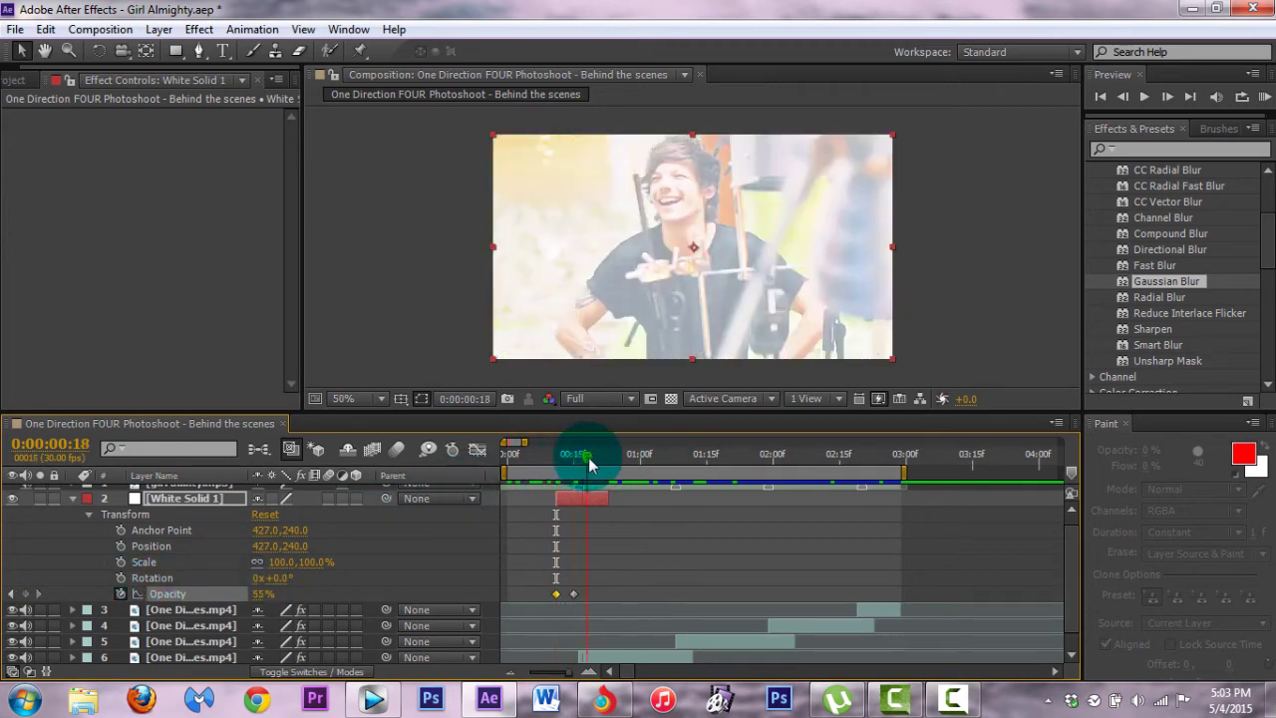
left_click_drag(262, 594, 130, 594)
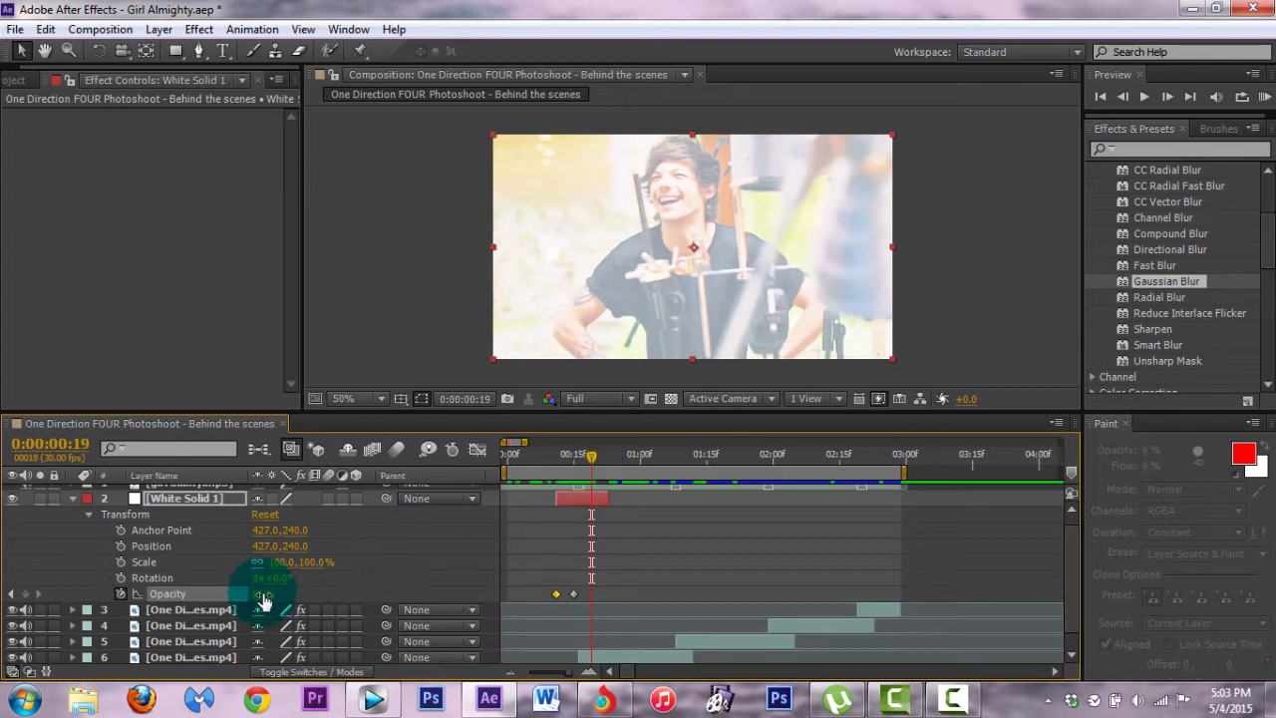
Trim White Solid 1's out-point back to the playhead at its last opacity keyframe
left_click(616, 498)
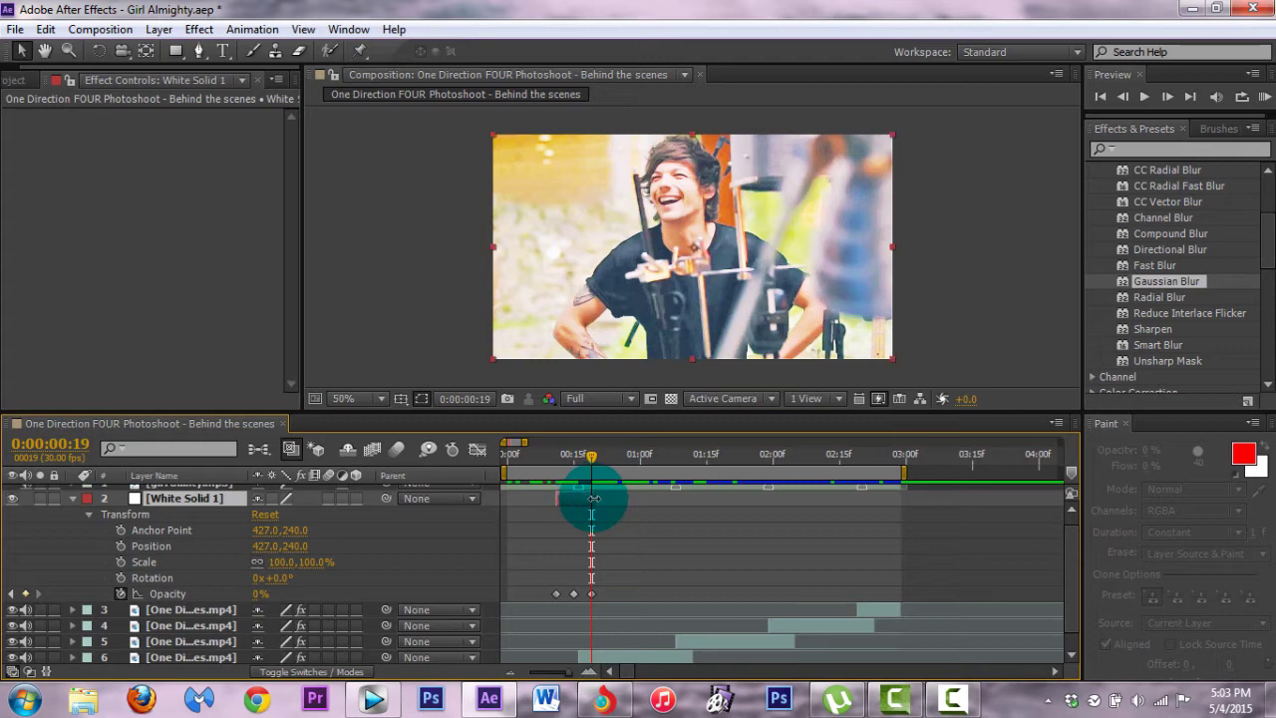
left_click(593, 443)
left_click_drag(590, 498, 504, 453)
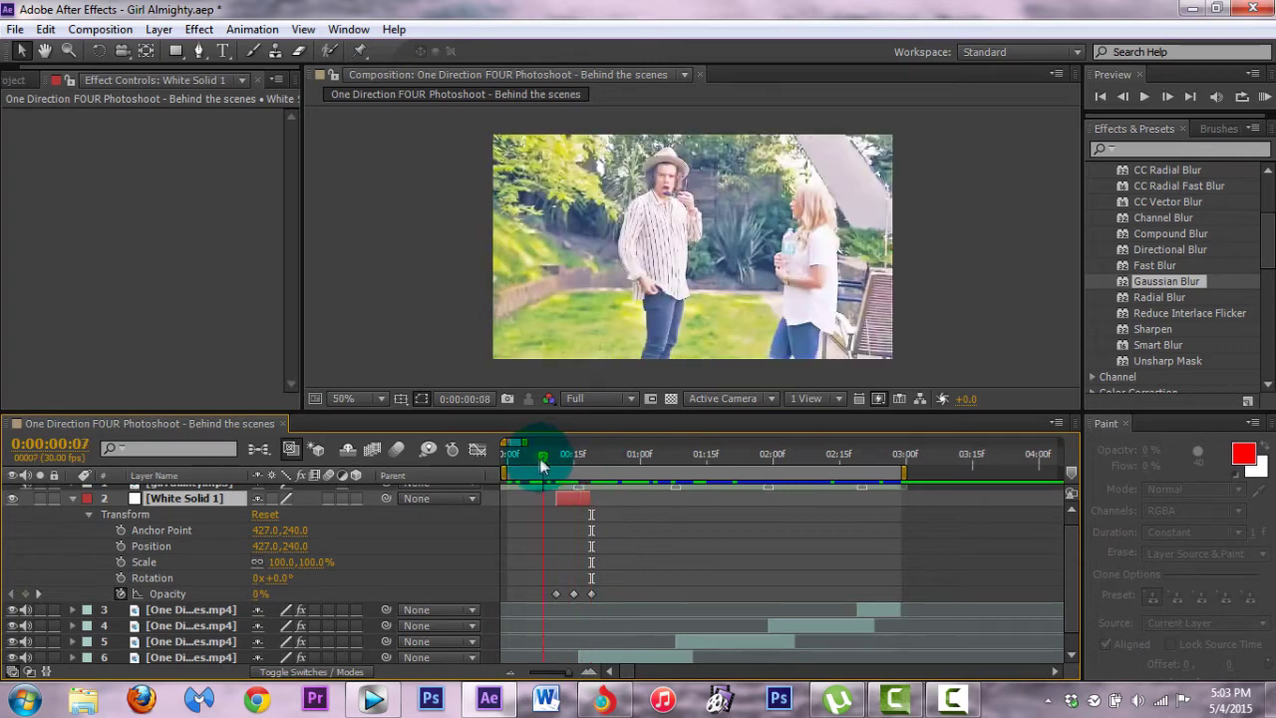
left_click(74, 499)
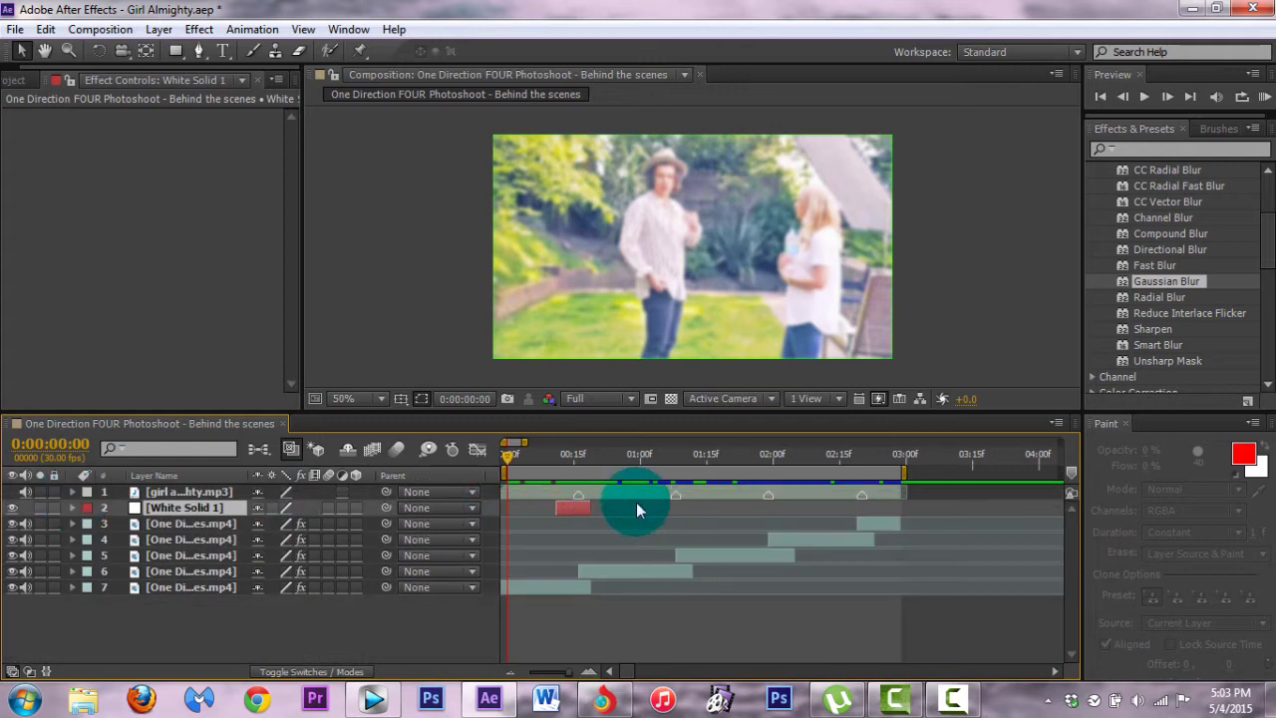
Save the project and play back the composition
key("ctrl+s")
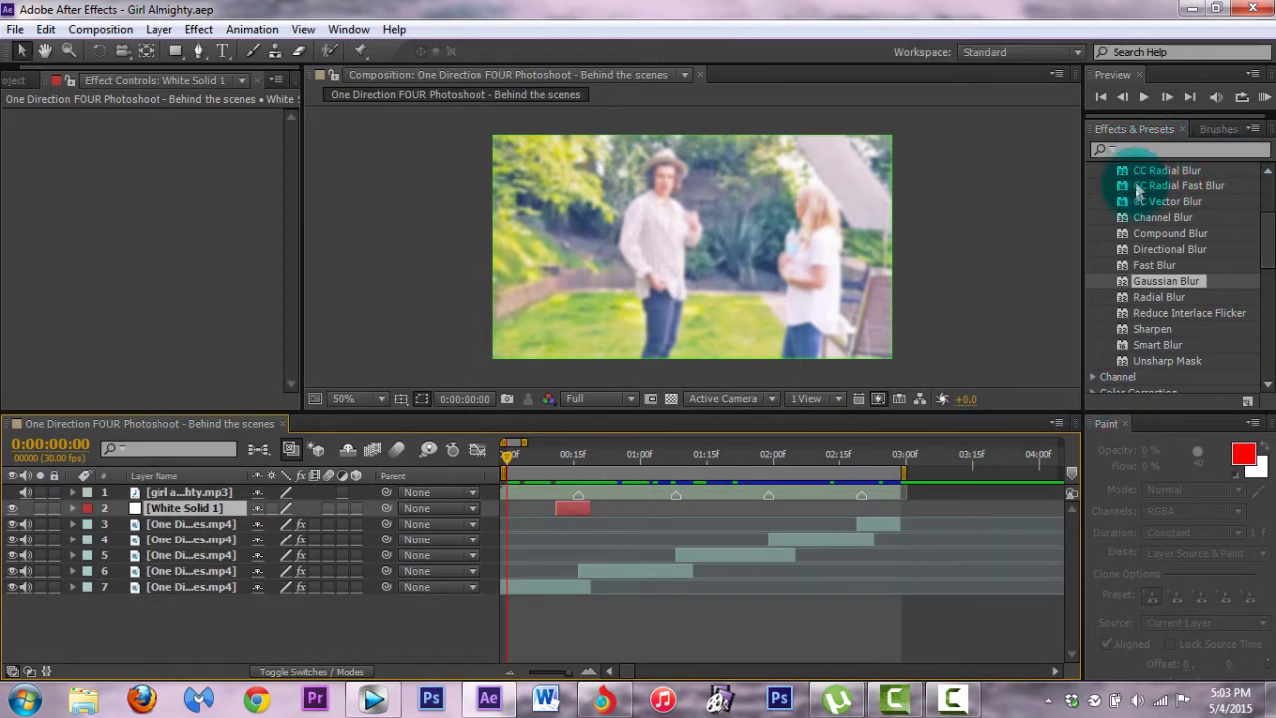
left_click_drag(1264, 258, 1264, 205)
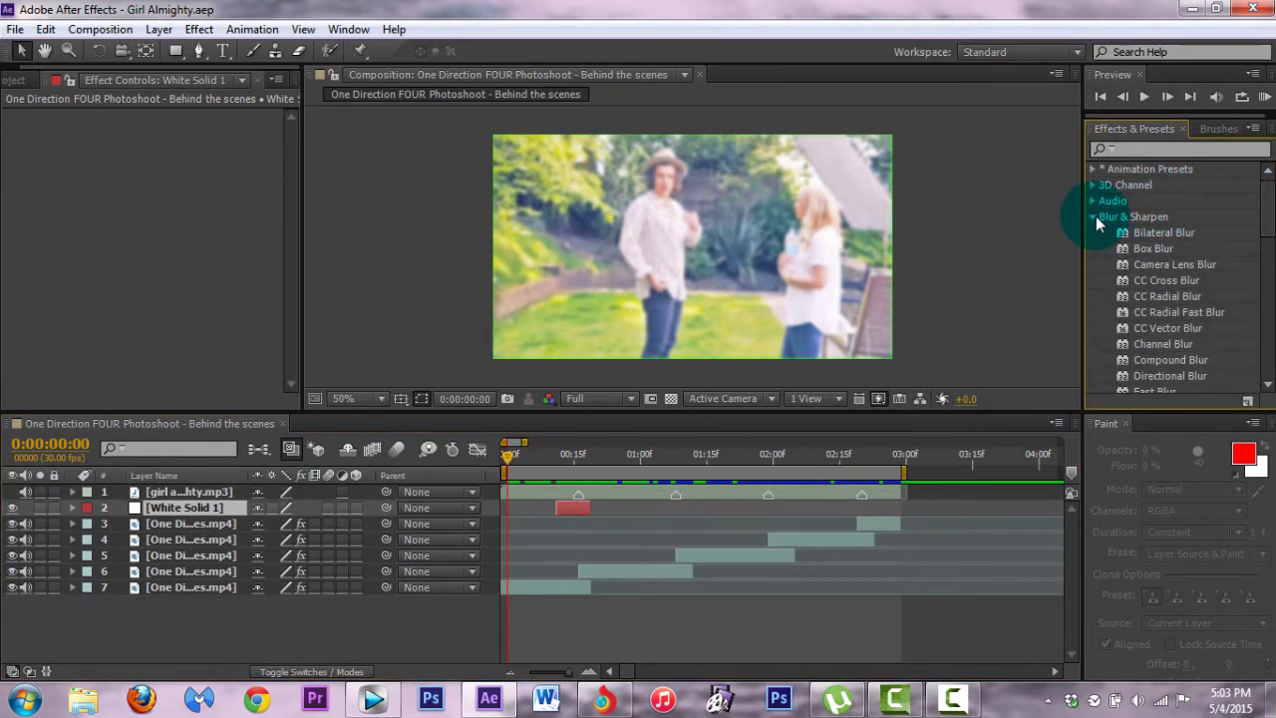
left_click(1095, 215)
left_click(1262, 96)
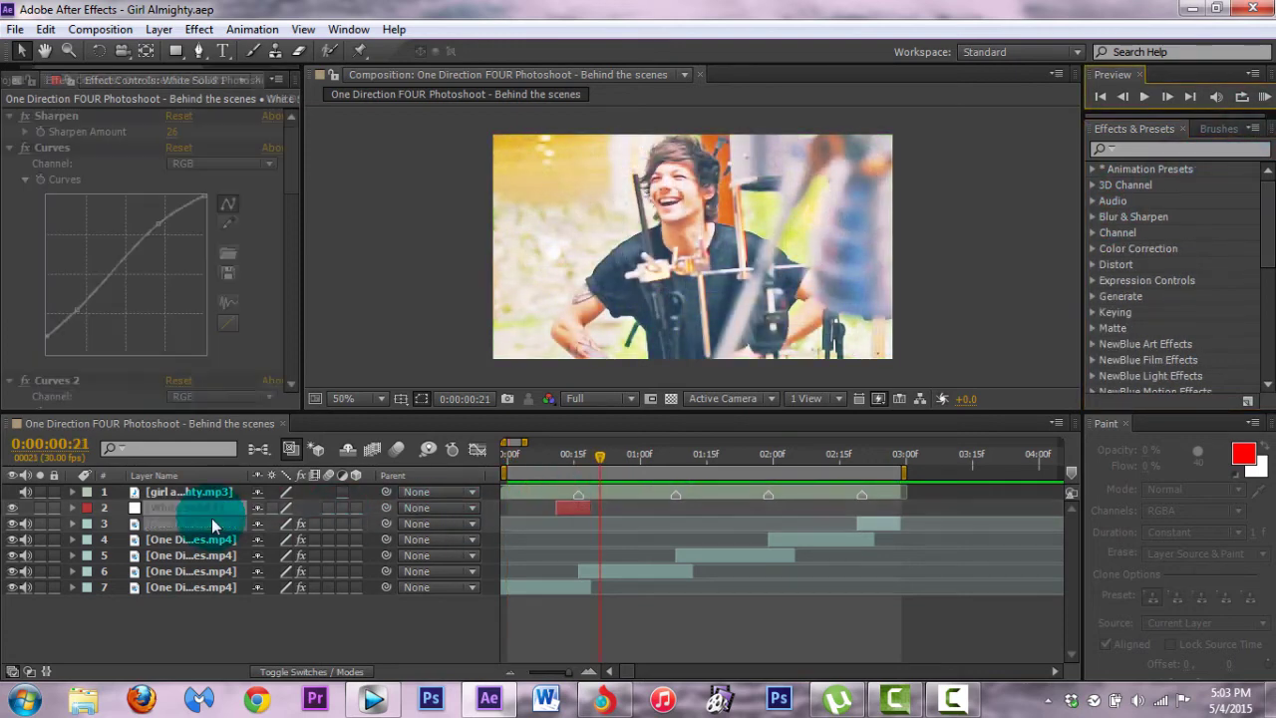
Duplicate White Solid 1 twice, moving the first copy under the next beat marker
left_click(211, 518)
key("ctrl+d")
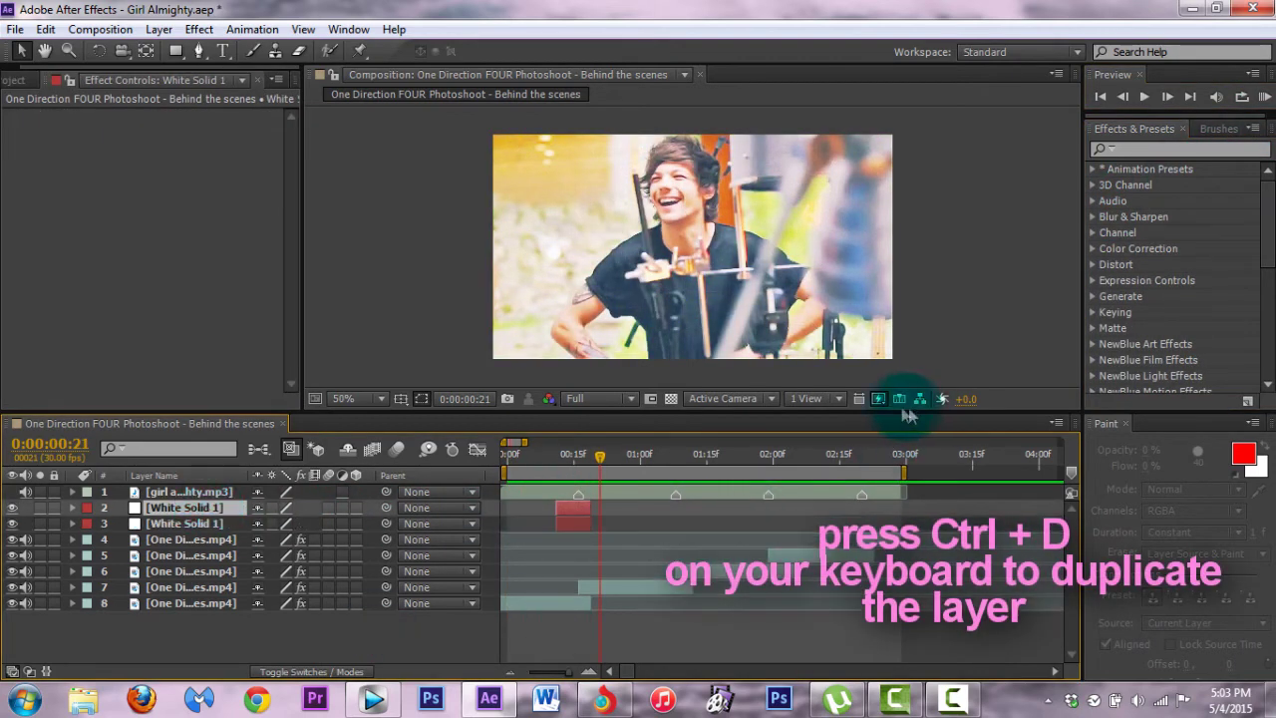
left_click_drag(573, 509, 673, 519)
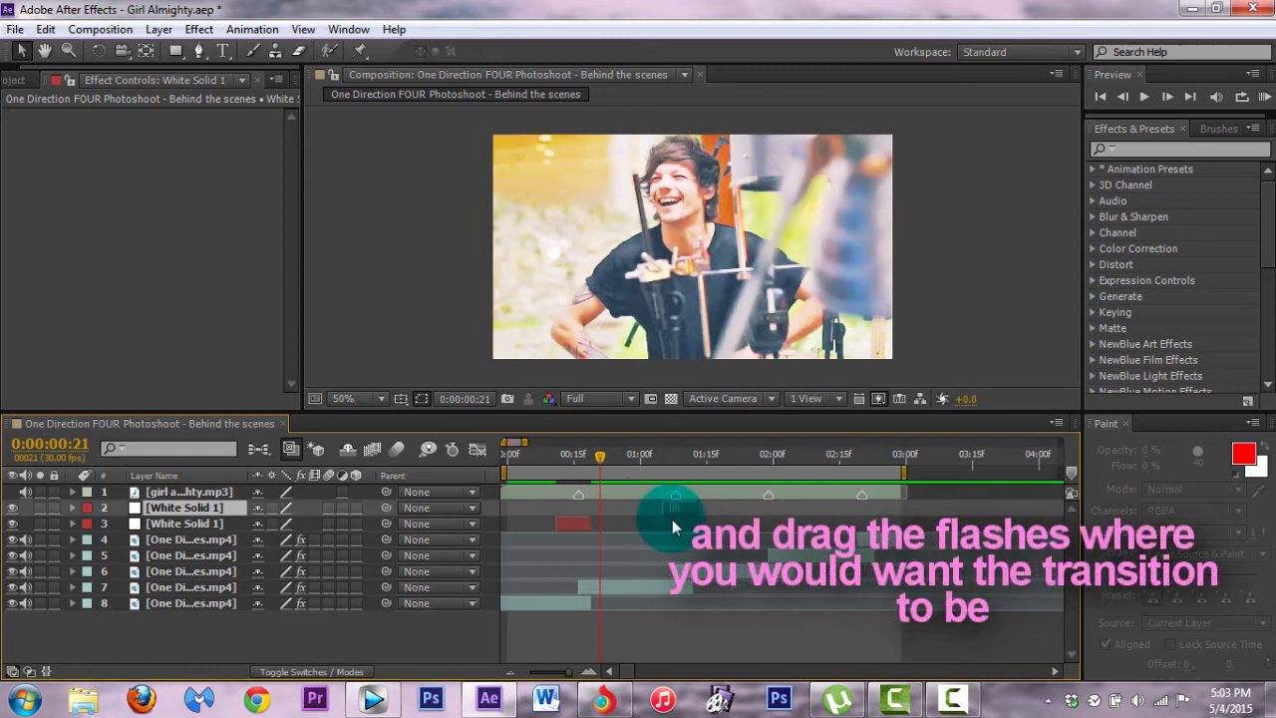
left_click(194, 508)
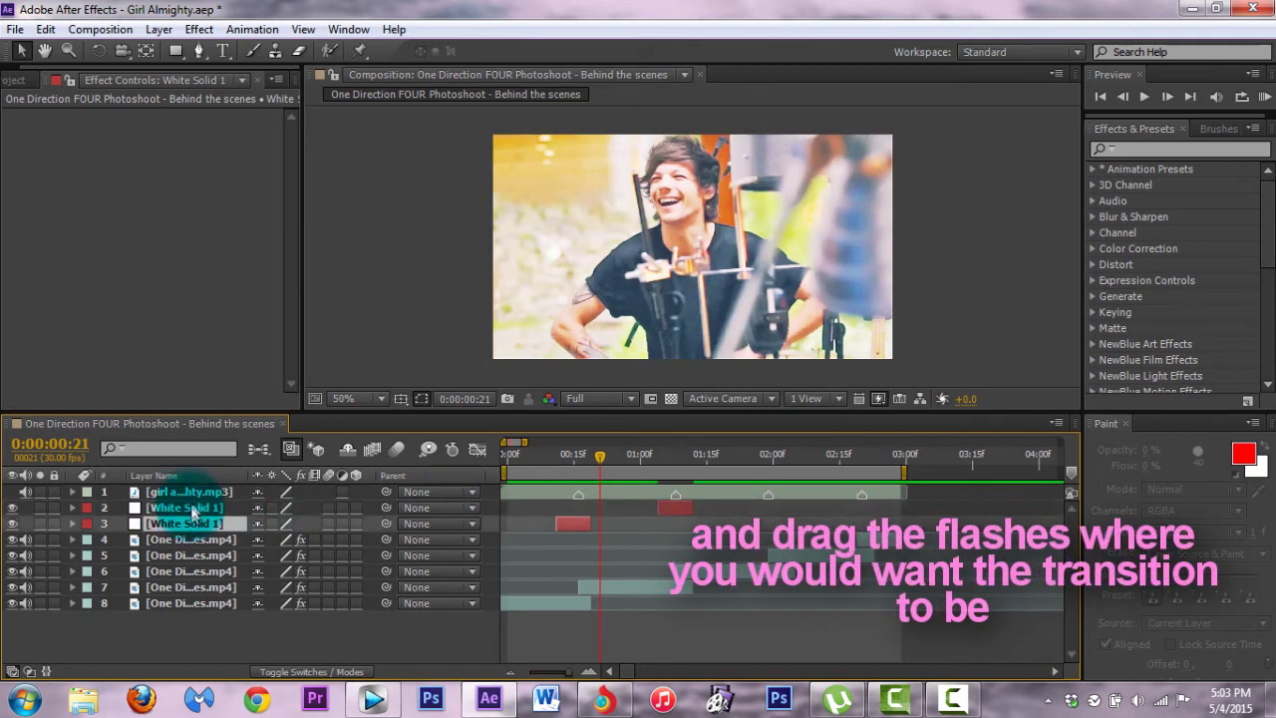
key("ctrl+d")
left_click(669, 507)
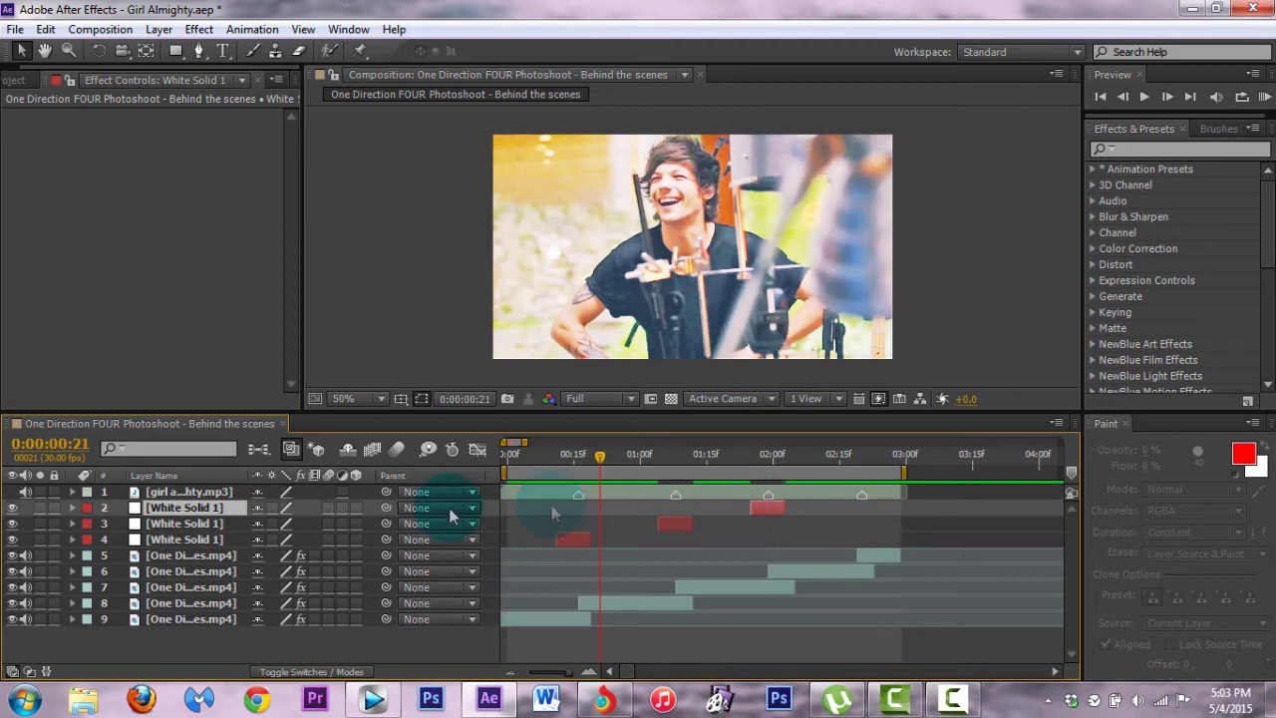
Place more flash copies at the beat near 2 seconds and the last marker, then preview
left_click(193, 522)
left_click(196, 507)
left_click(747, 411)
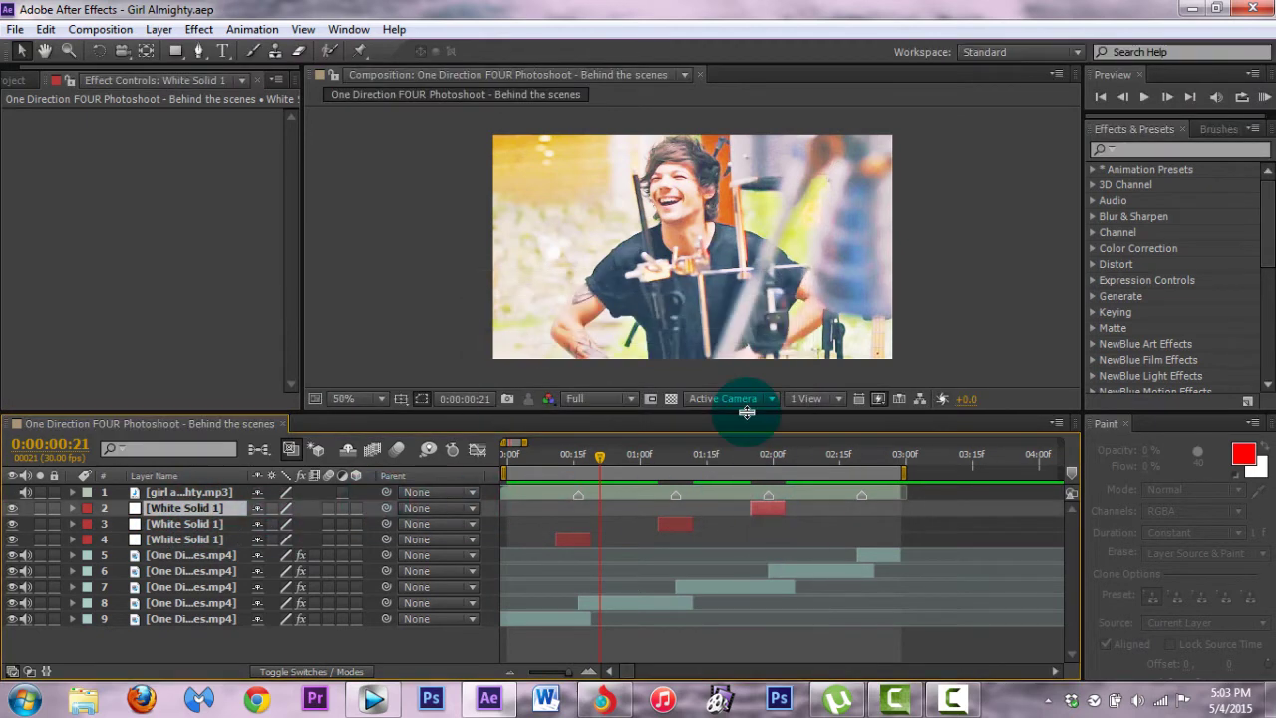
key("ctrl+d")
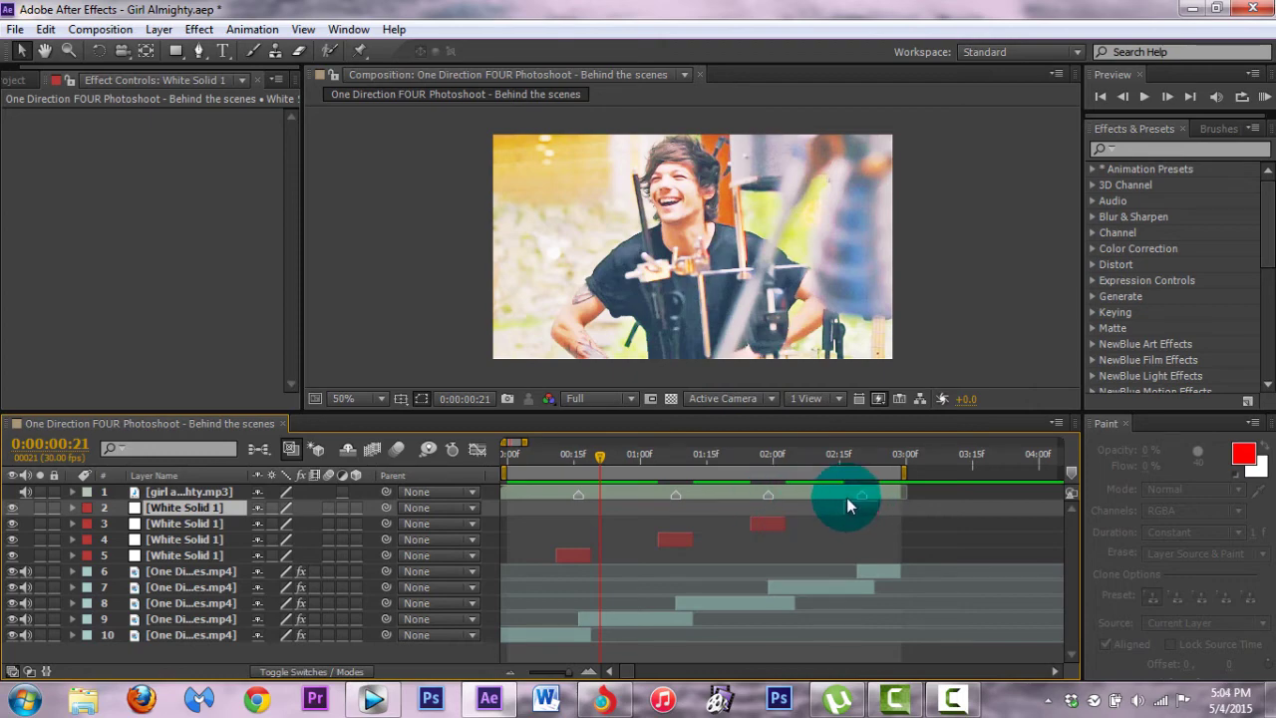
left_click_drag(846, 506, 829, 506)
left_click(1226, 136)
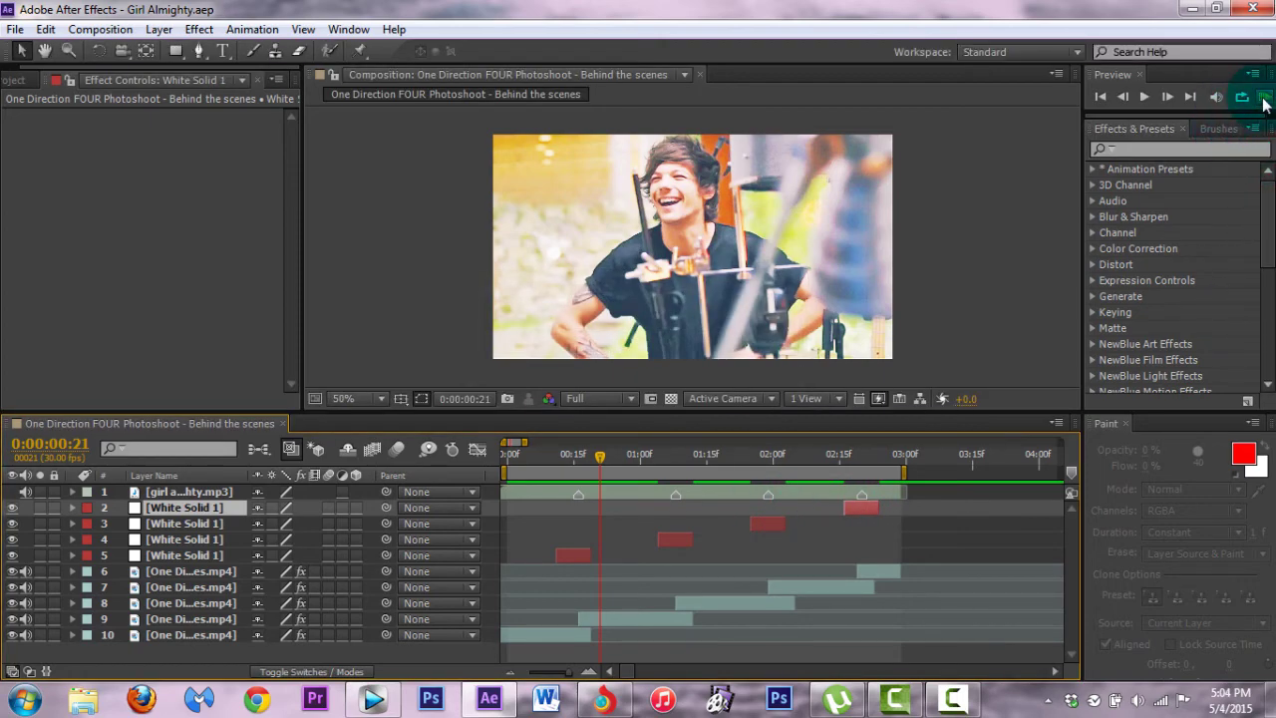
left_click(1263, 99)
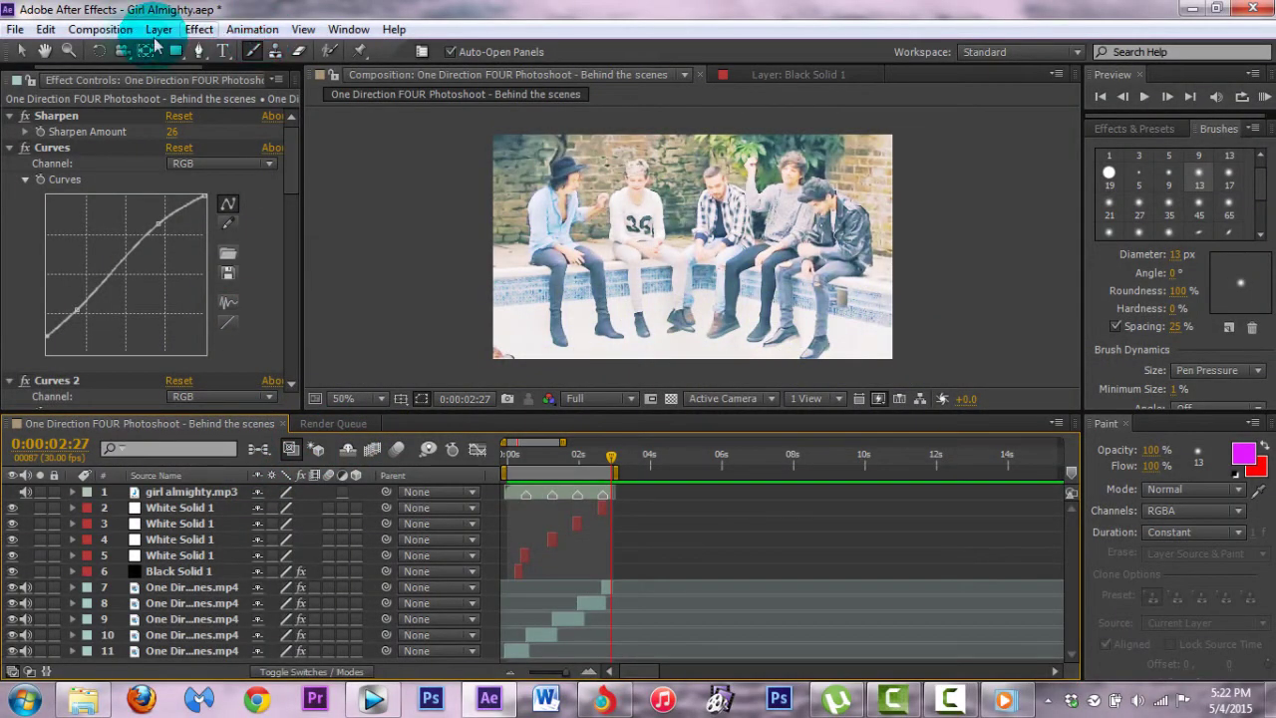
Add the composition to the Render Queue with H.264 as the output format
left_click(99, 29)
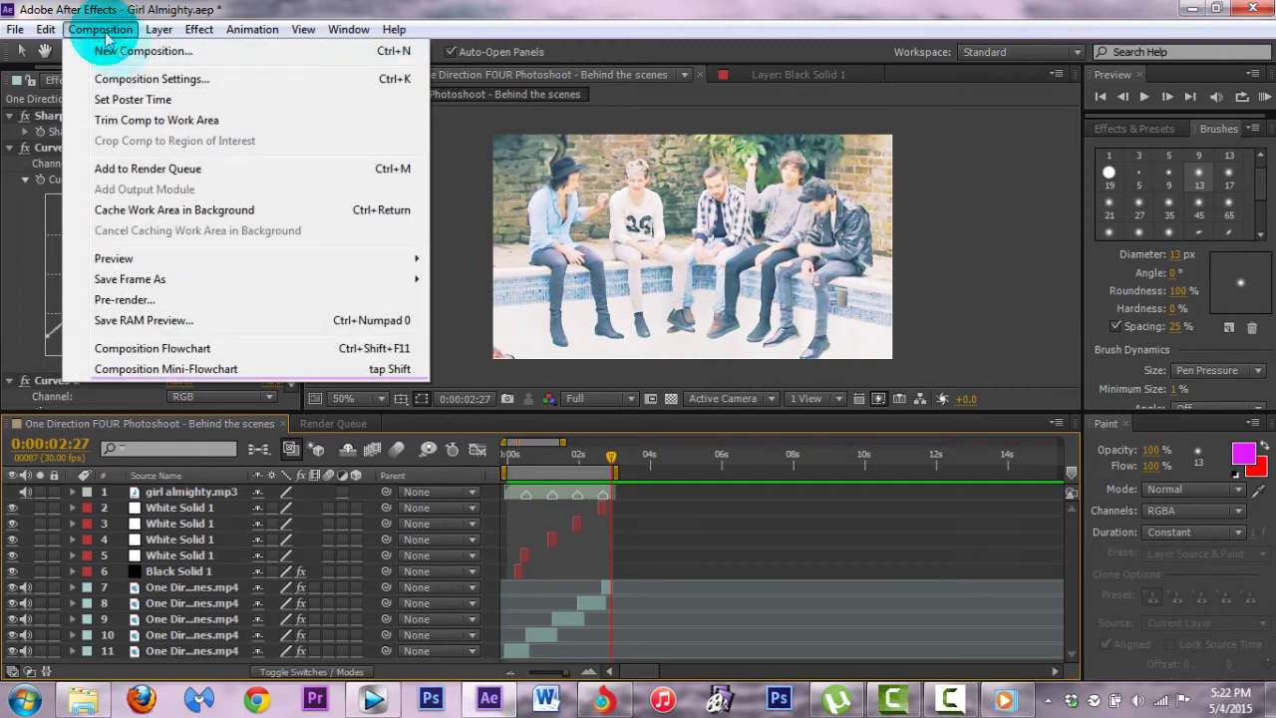
left_click(188, 177)
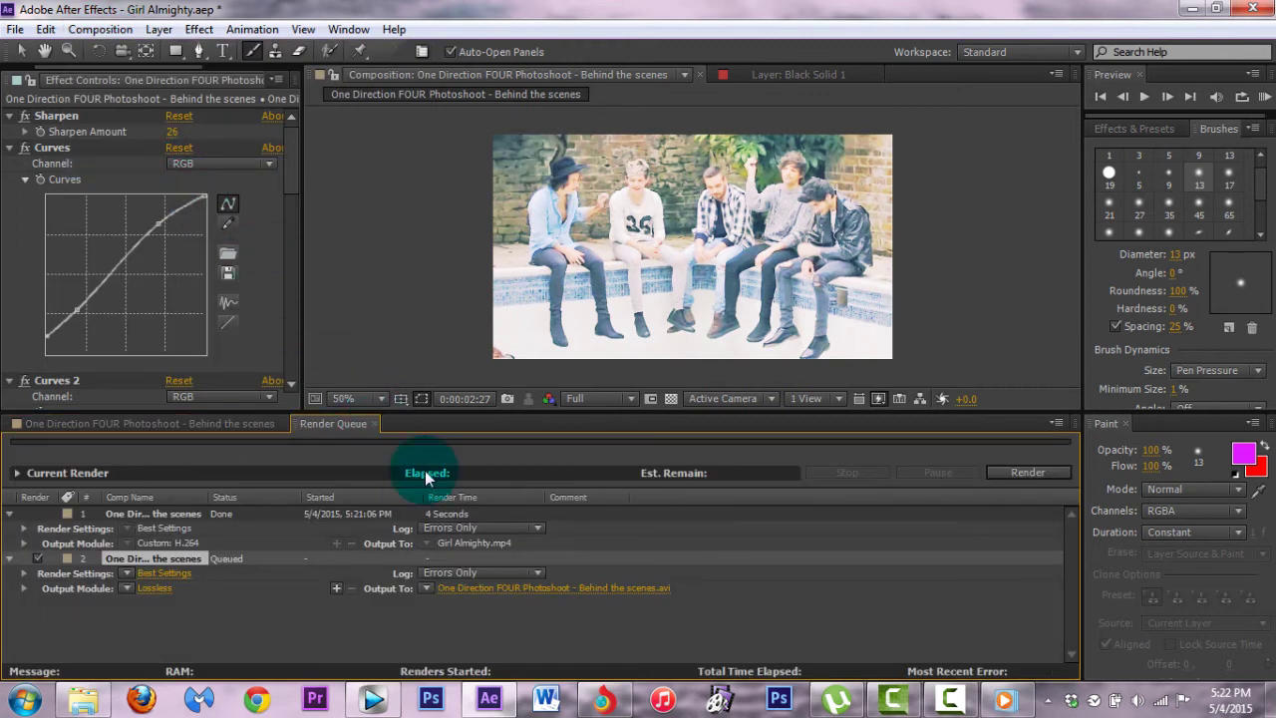
left_click(484, 587)
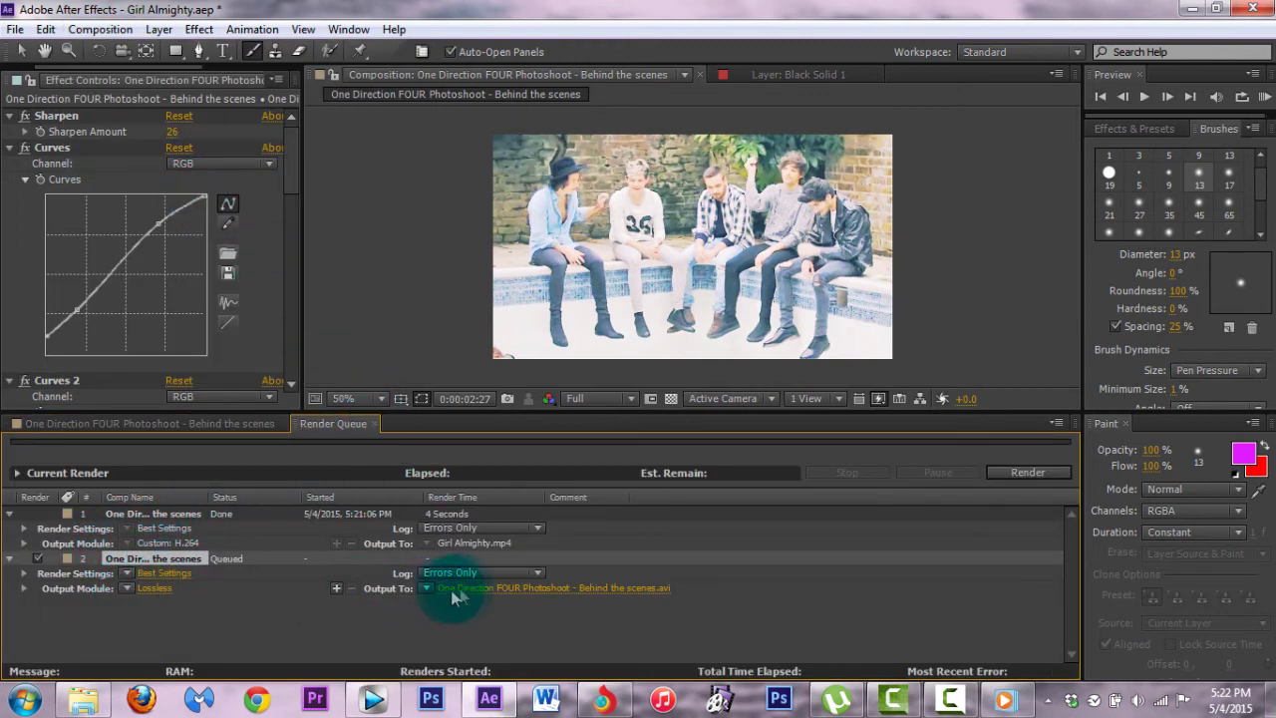
left_click(126, 588)
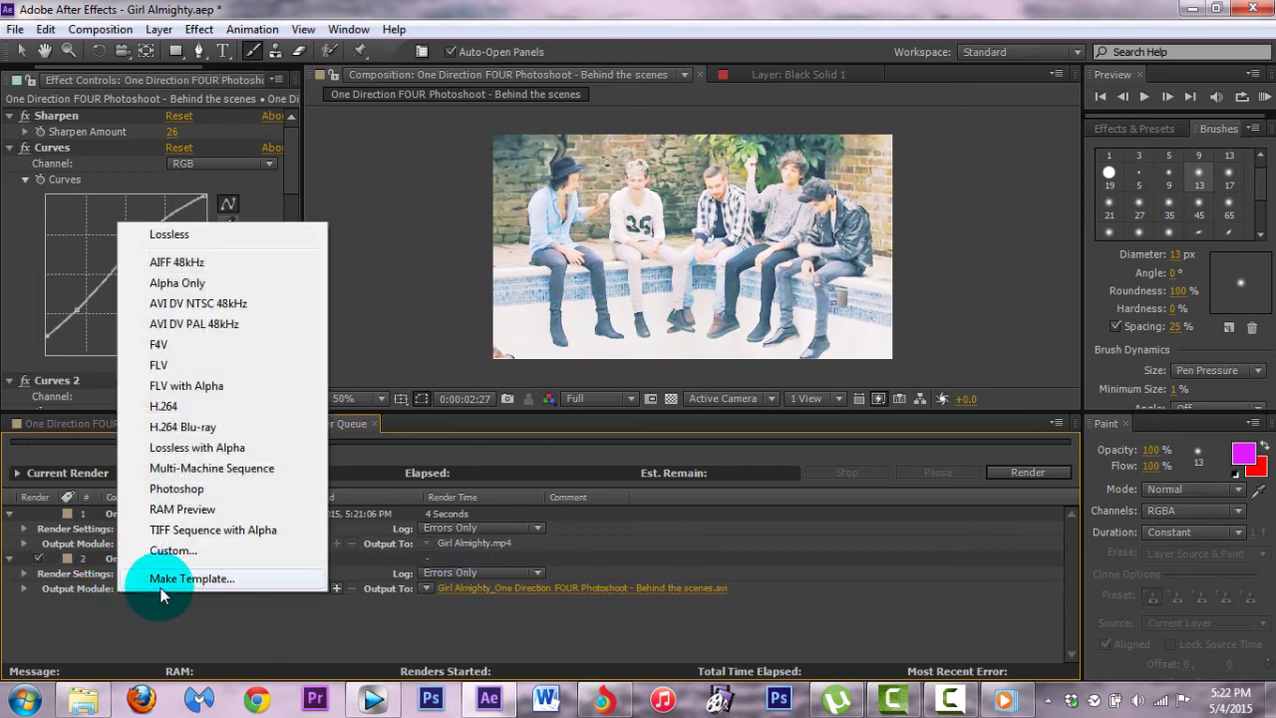
left_click(199, 407)
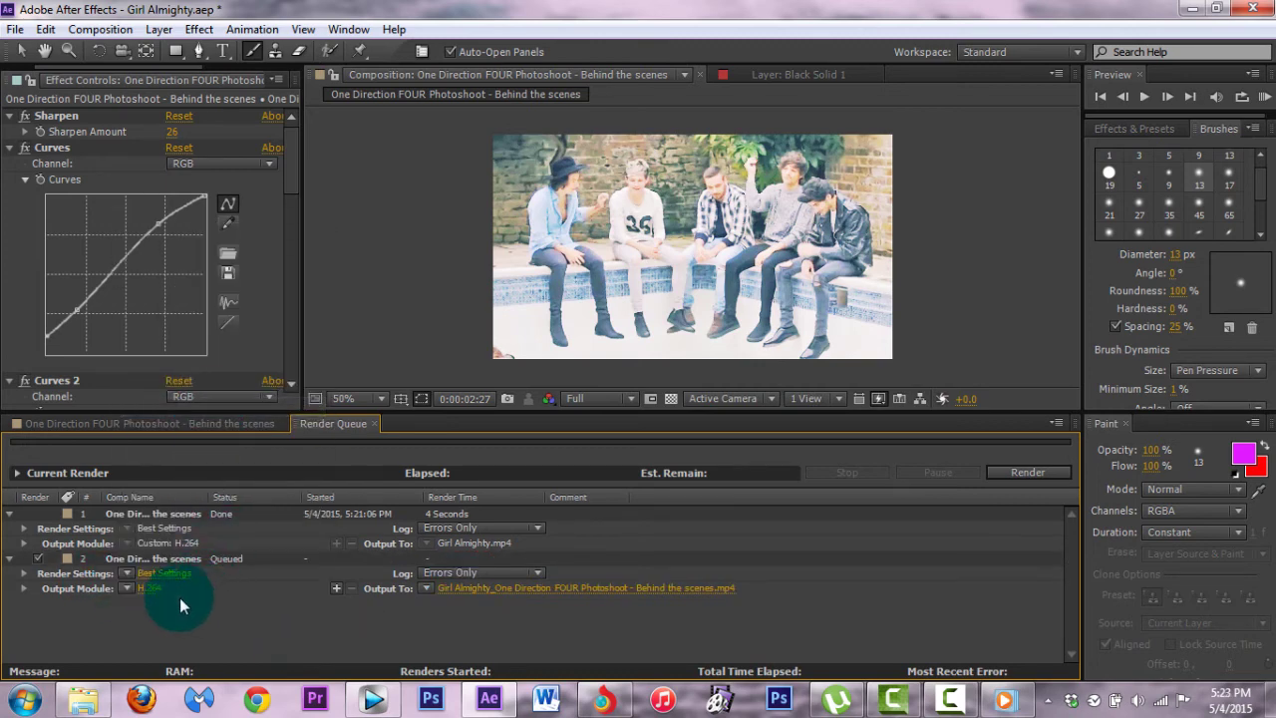
Confirm the H.264 audio output settings and render the composition to MP4
left_click(145, 589)
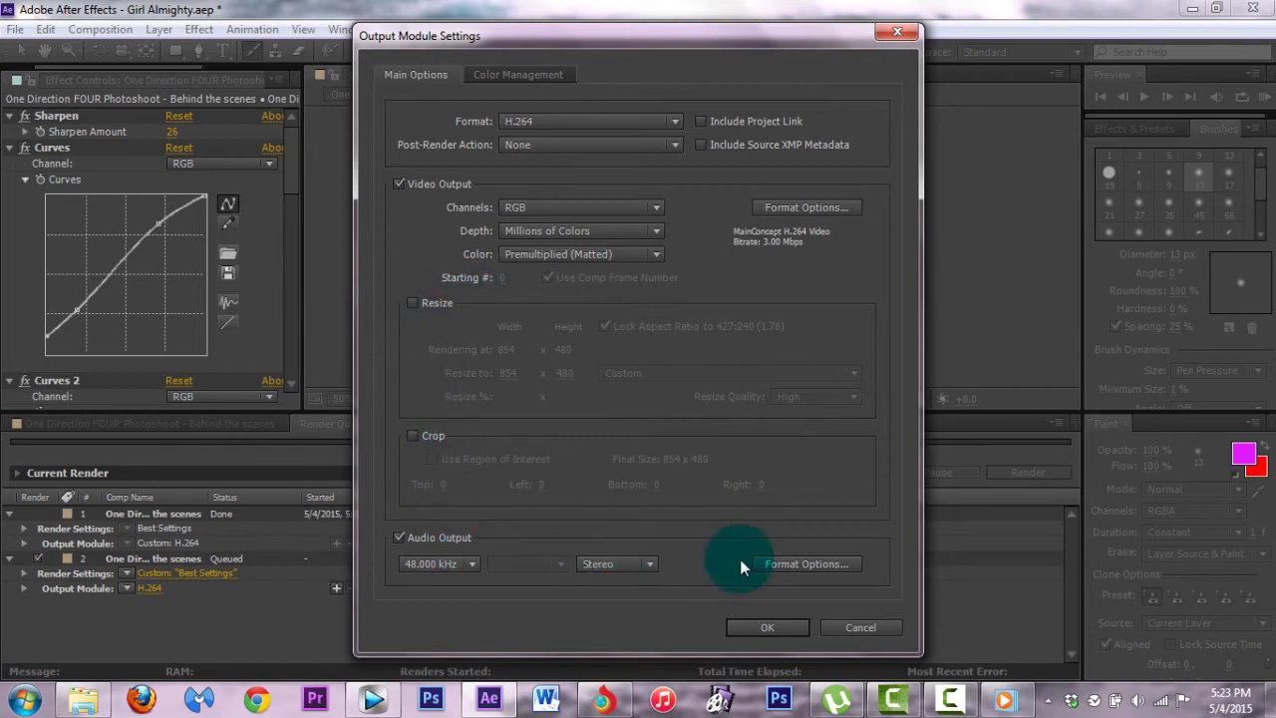
left_click(474, 566)
left_click(645, 566)
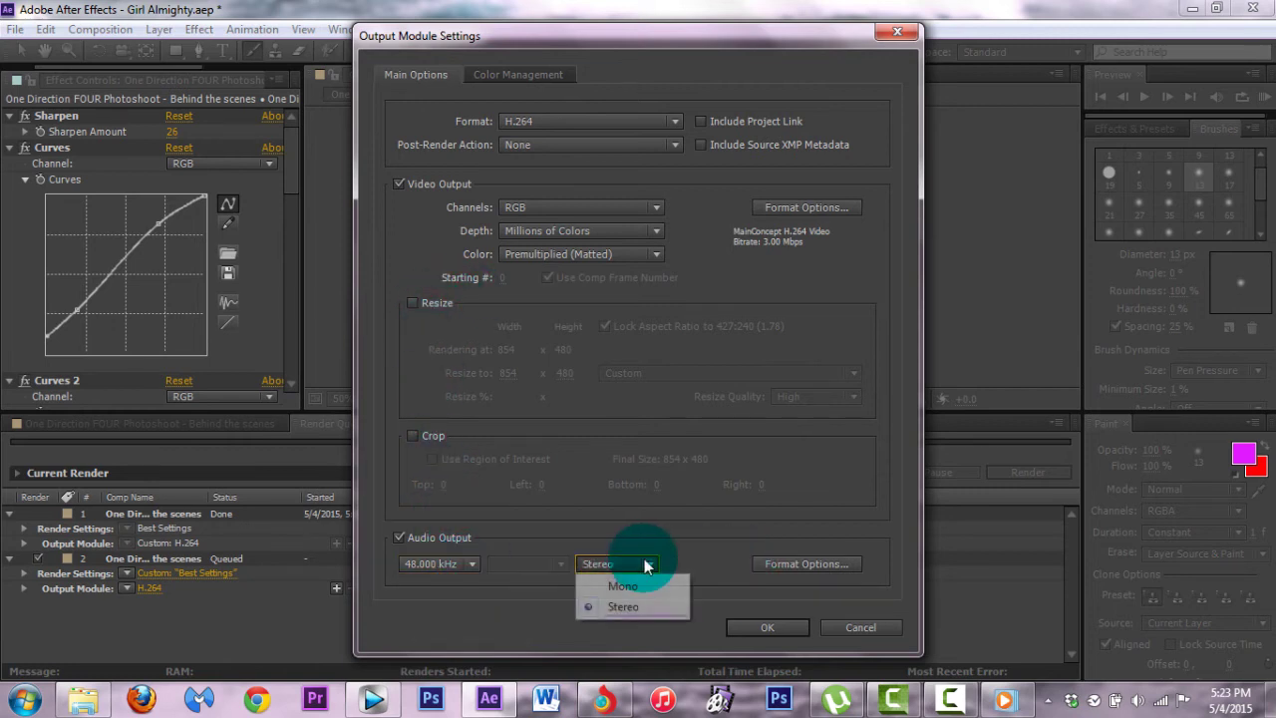
left_click(807, 564)
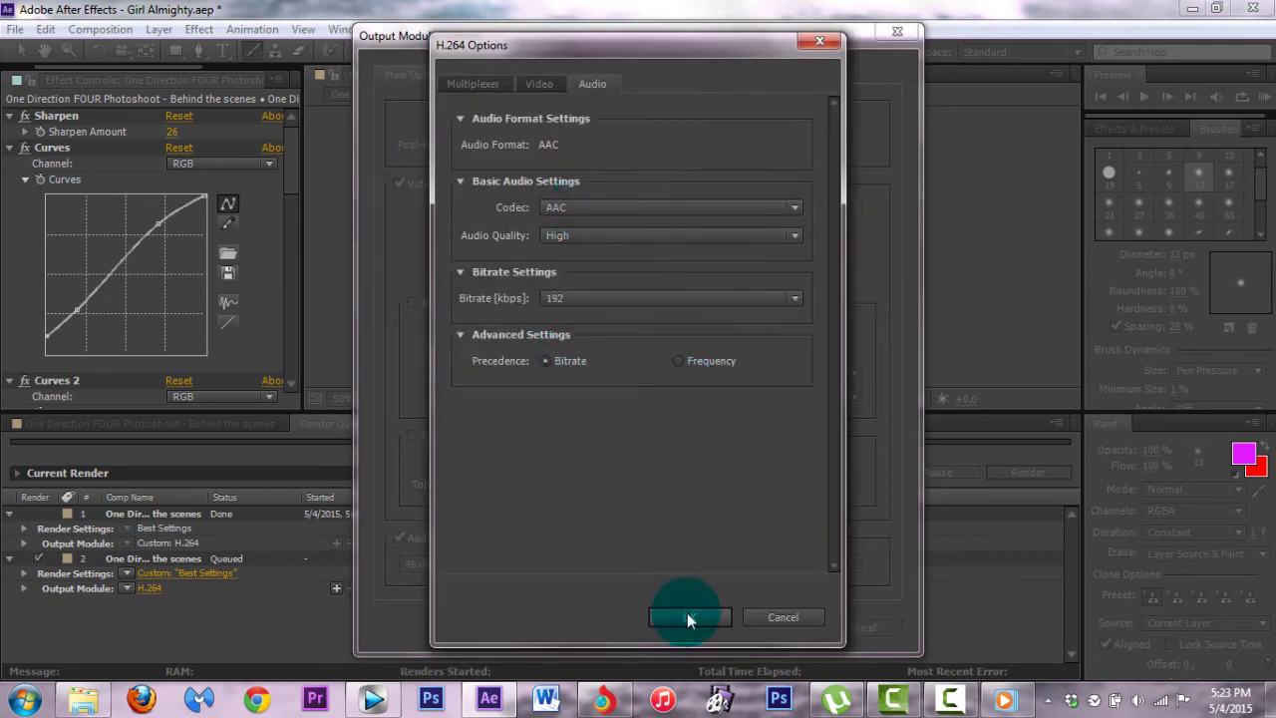
left_click(689, 617)
left_click(787, 628)
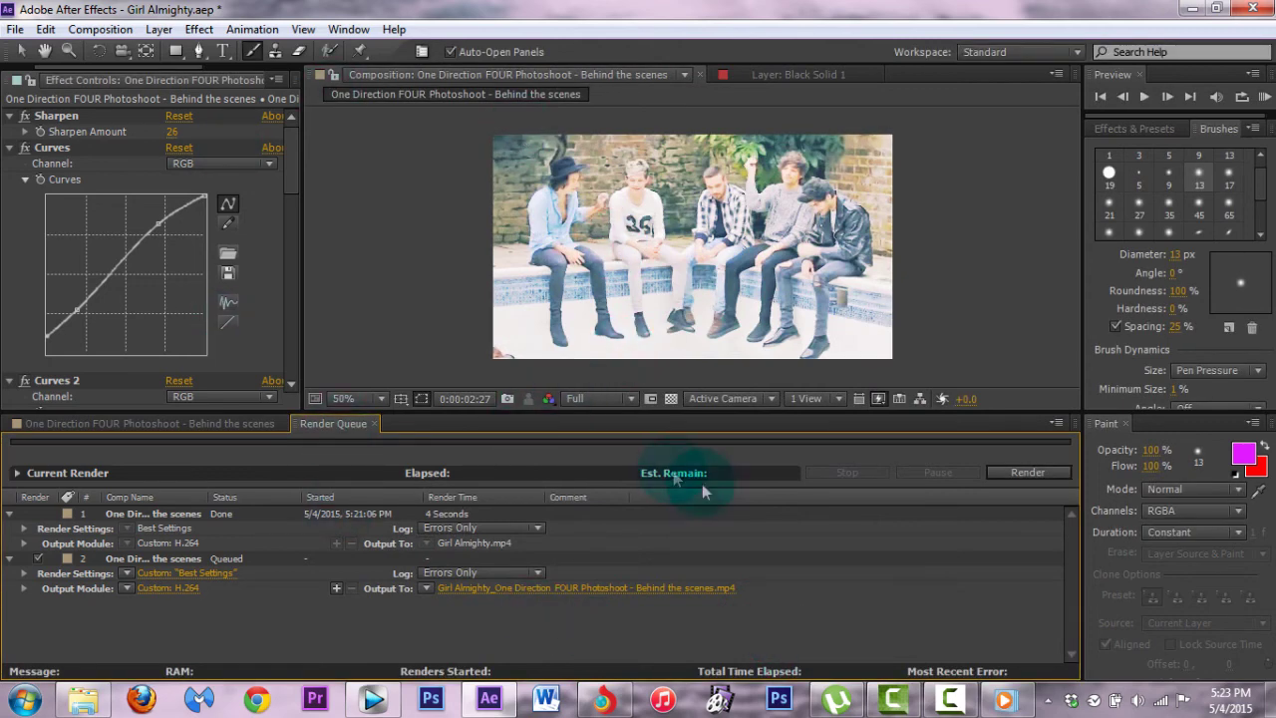
left_click(1002, 475)
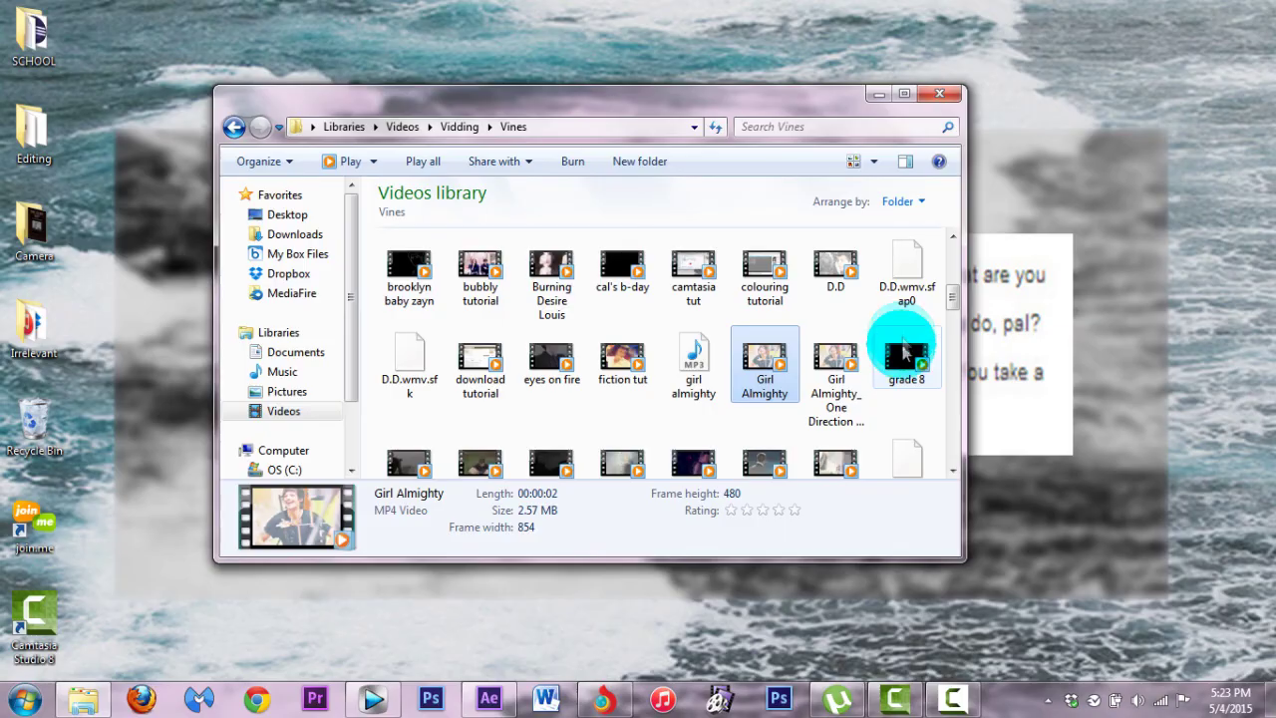
left_click(857, 369)
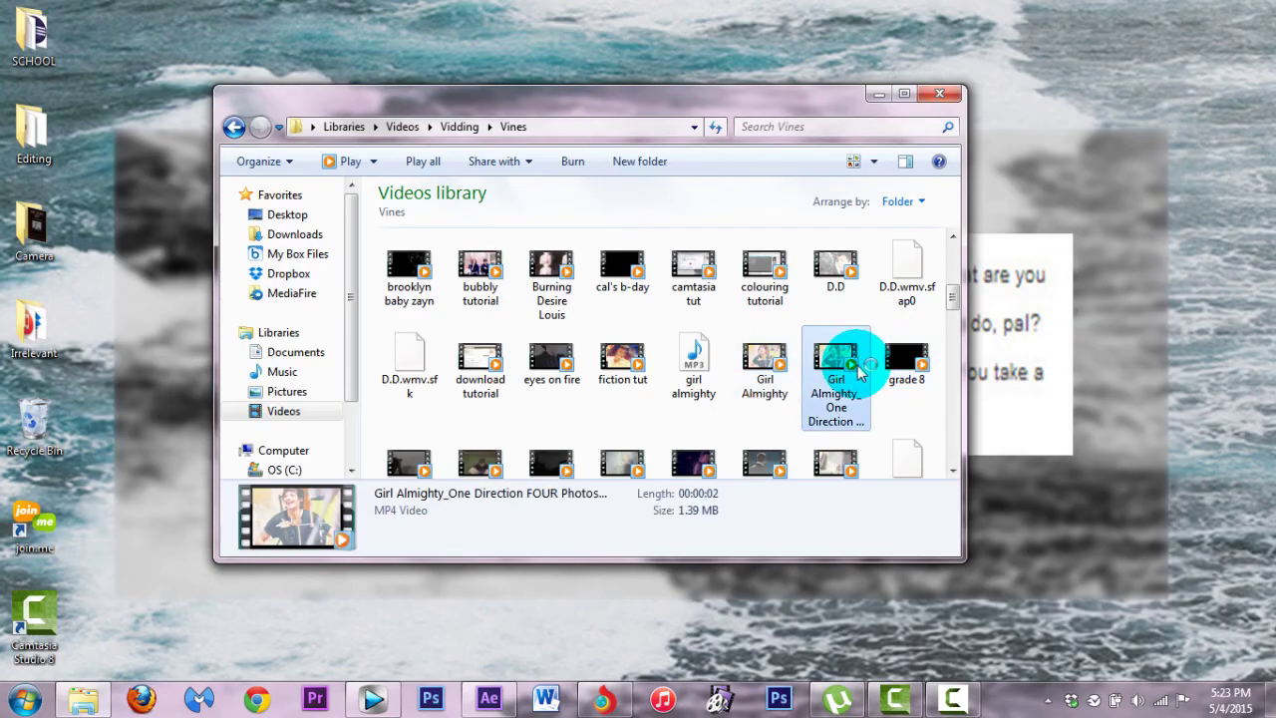